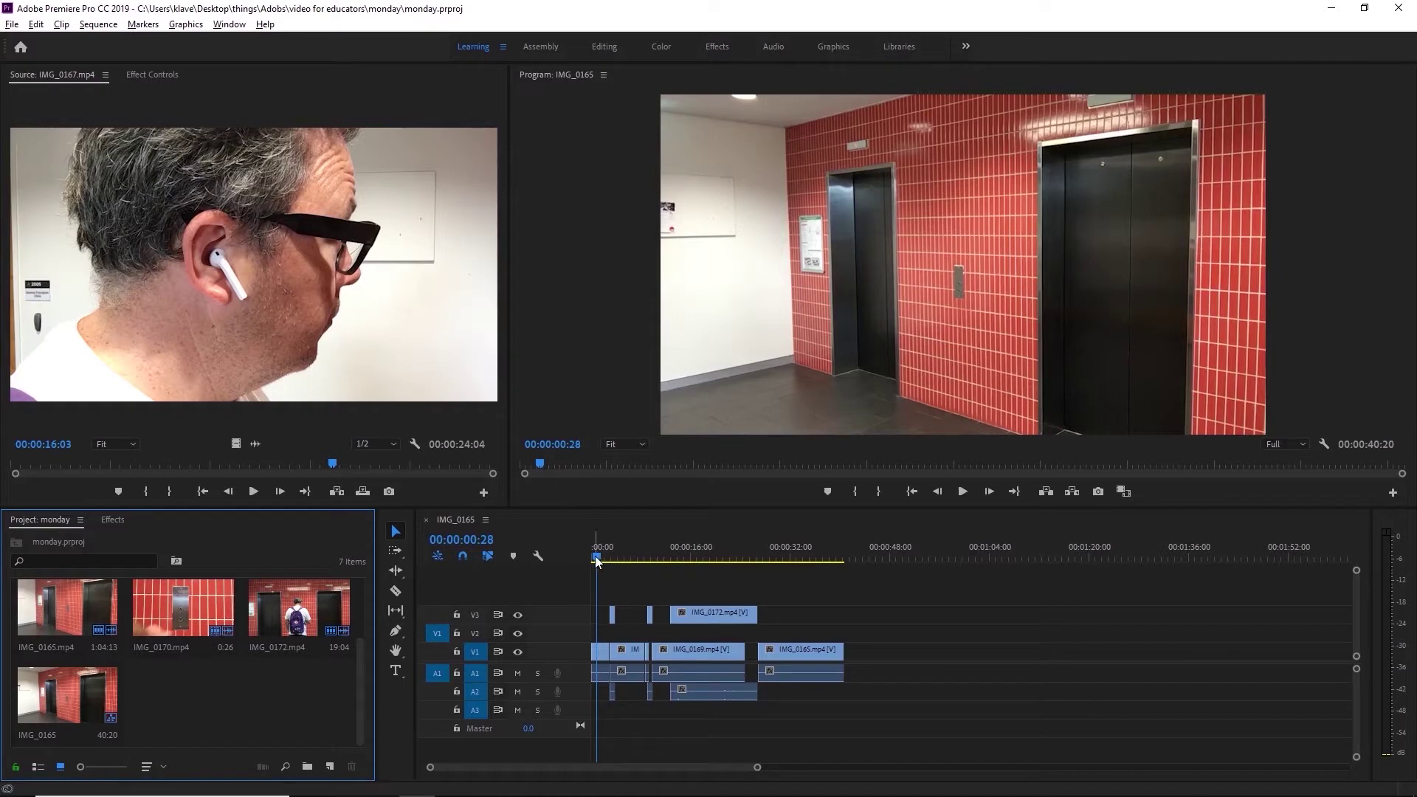
Step: Preview the opening seconds, fit the IMG_0165 sequence in the timeline, and return to 00:00:00:00
mouse_move(596, 560)
mouse_down()
mouse_move(661, 561)
mouse_move(586, 569)
mouse_move(601, 569)
mouse_up()
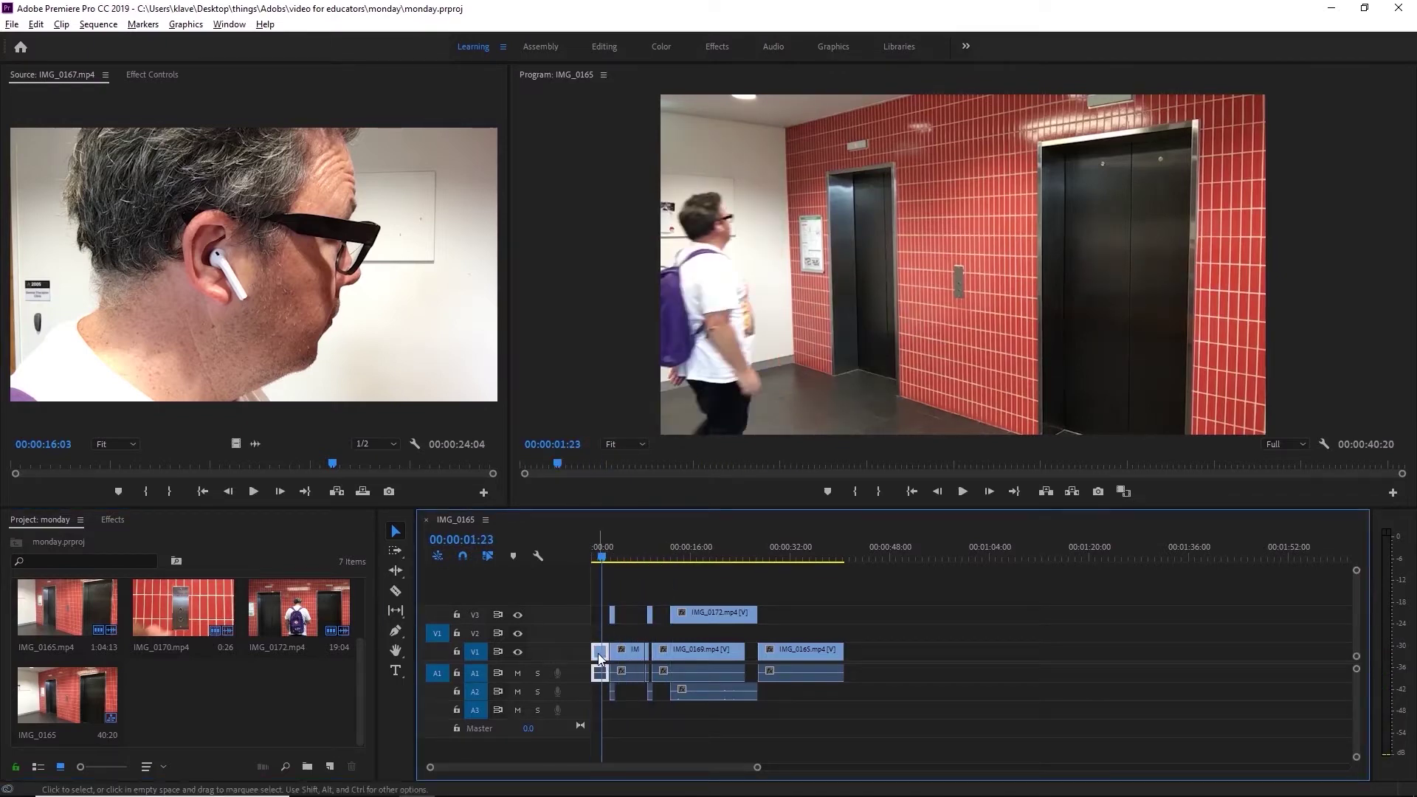
mouse_move(770, 778)
drag(764, 760, 685, 766)
key(Home)
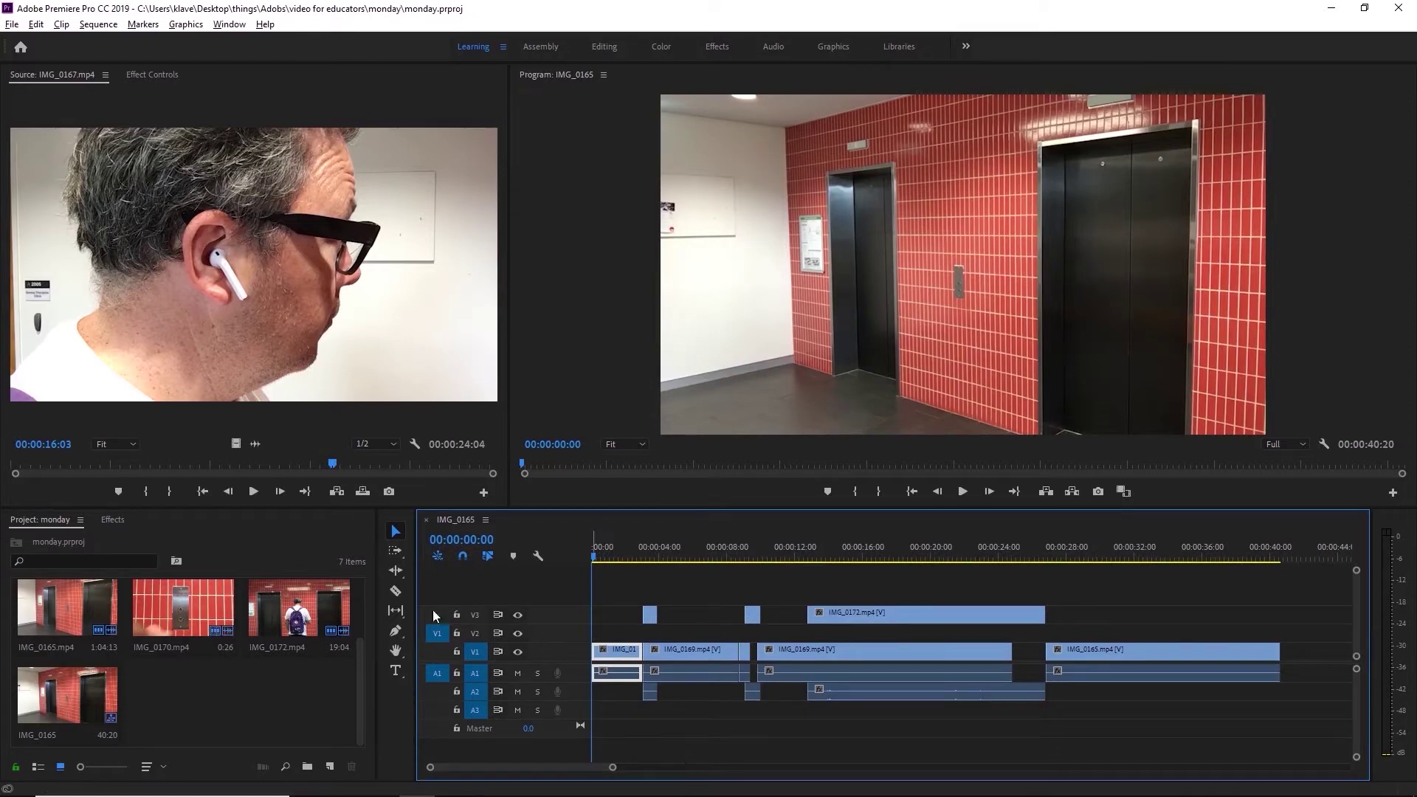
Step: Export the first frame as a BMP still into a new 'stills' folder in monday, importing it into the project
click(1100, 493)
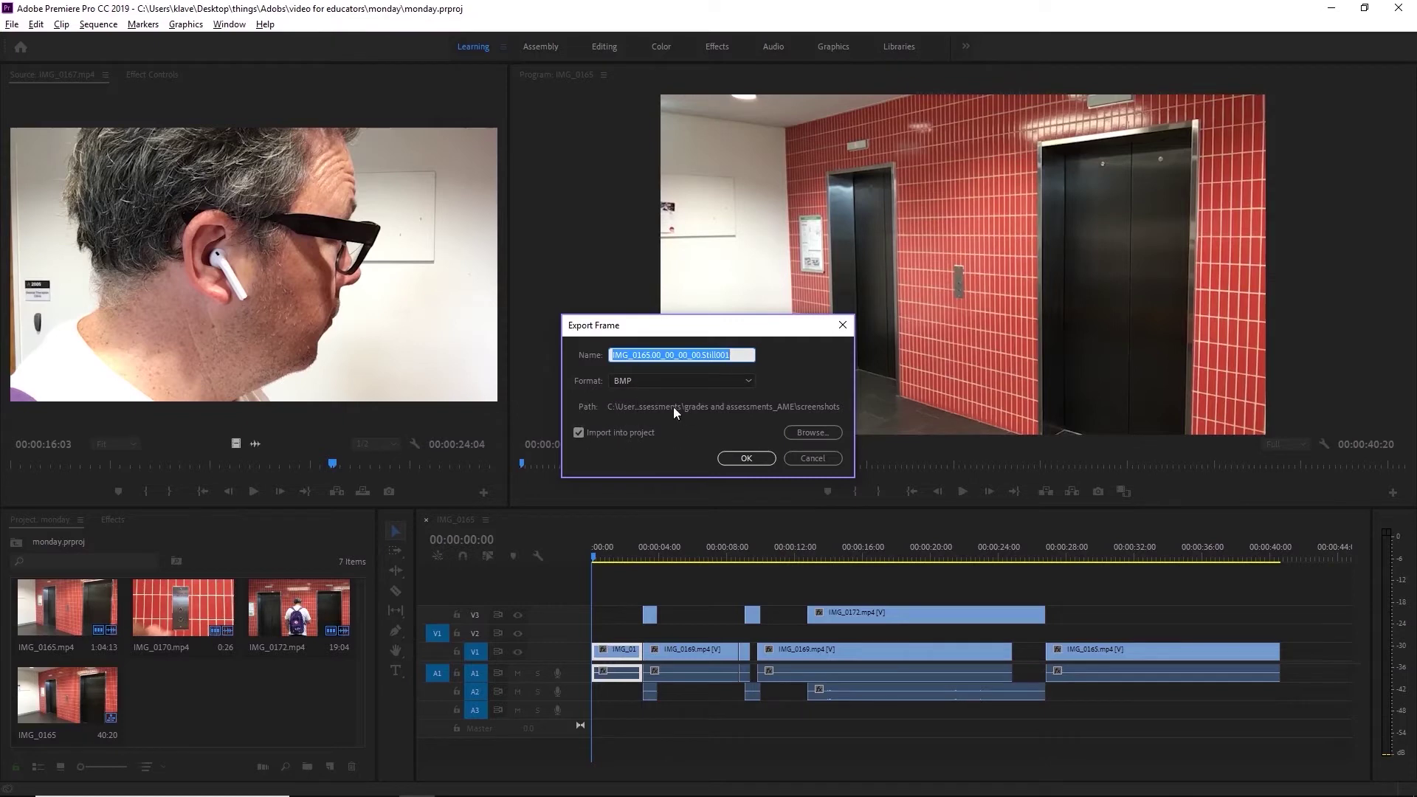
click(807, 431)
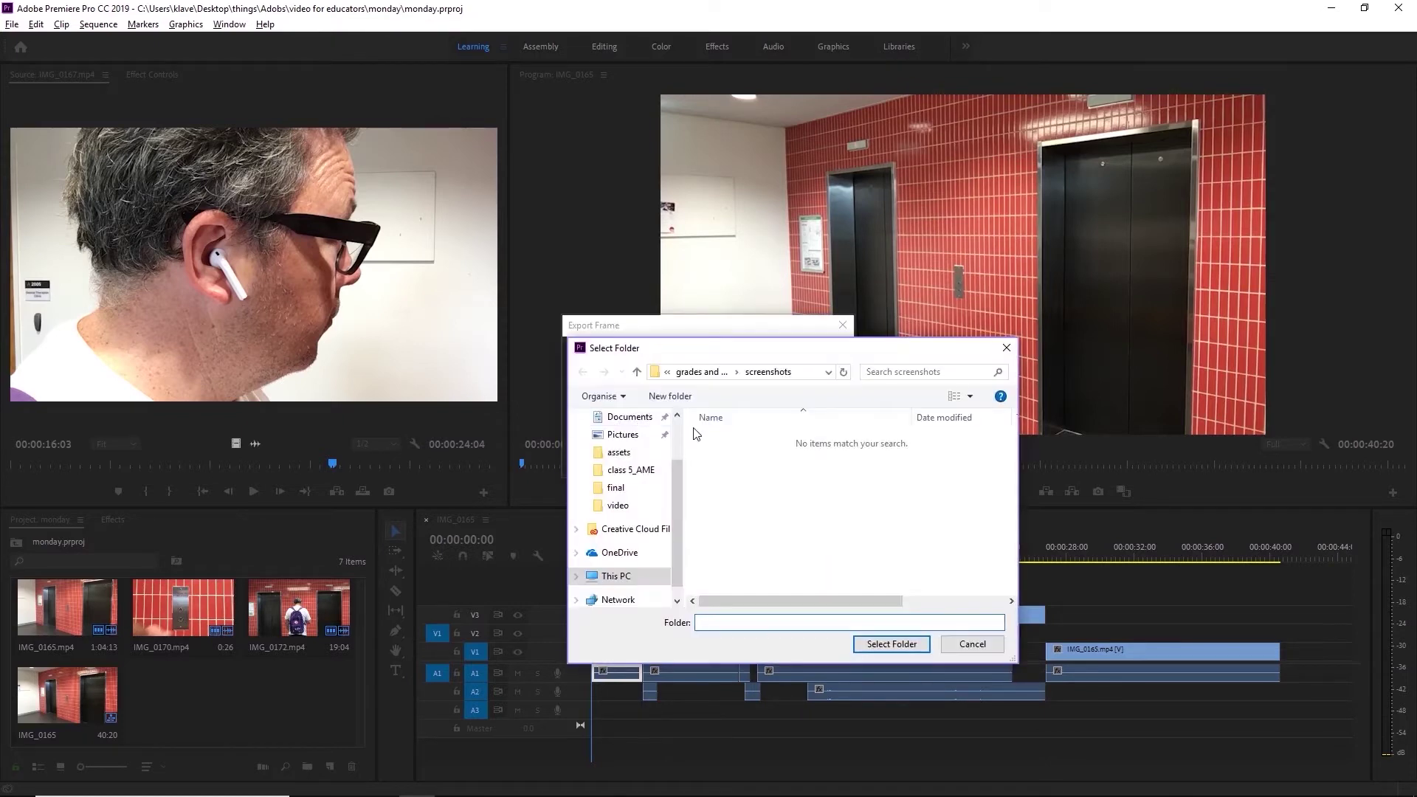
double_click(618, 505)
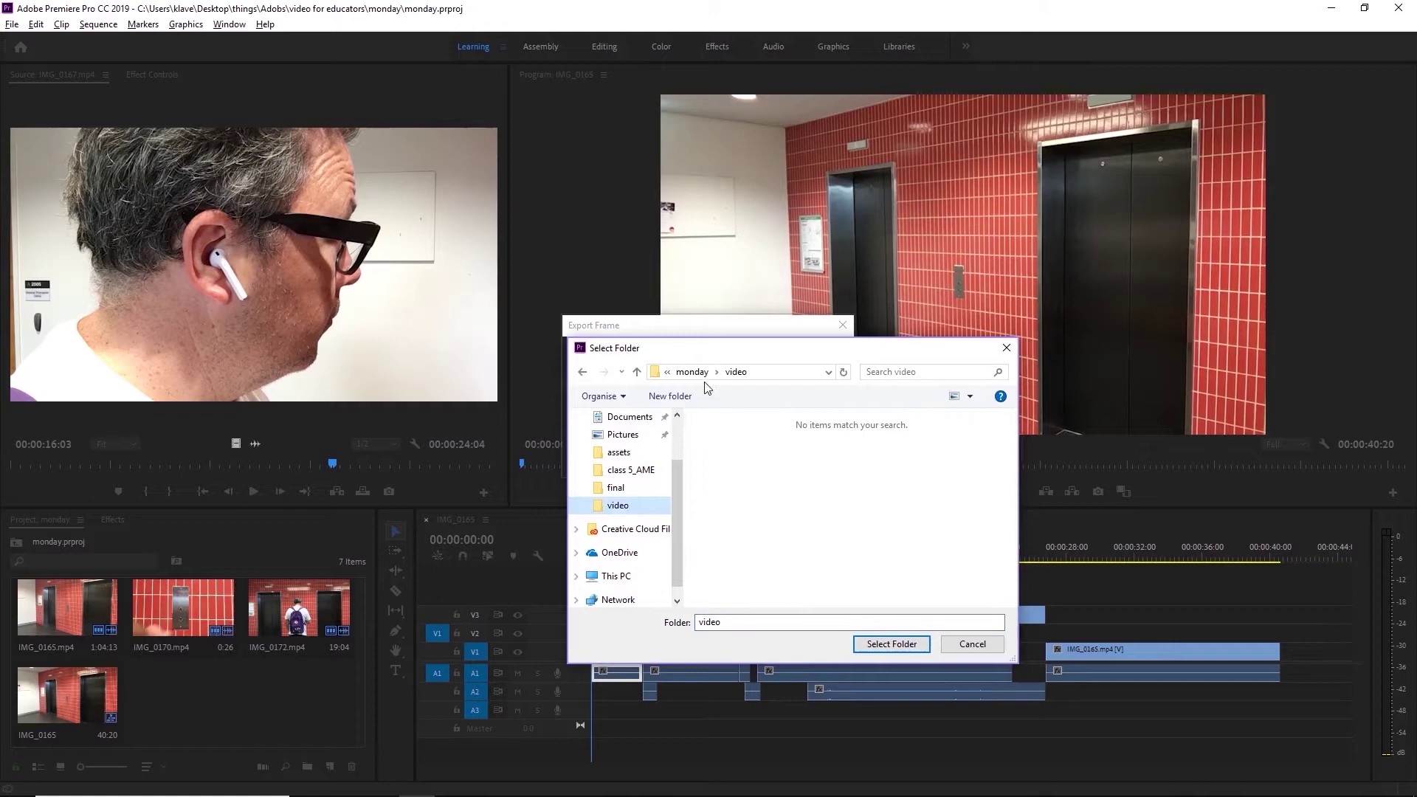
key(alt+Up)
click(677, 403)
text(stills)
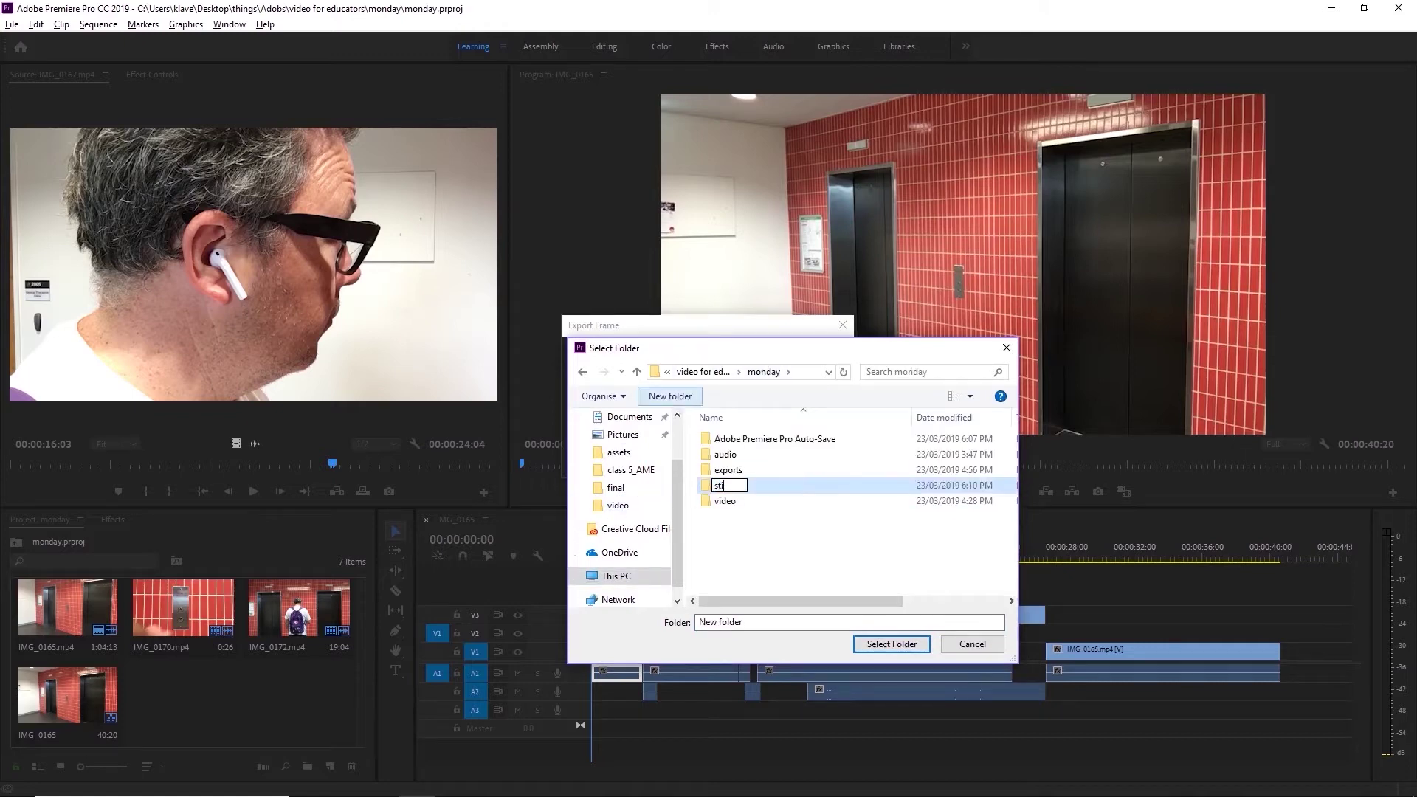
key(Return)
key(Return)
click(892, 644)
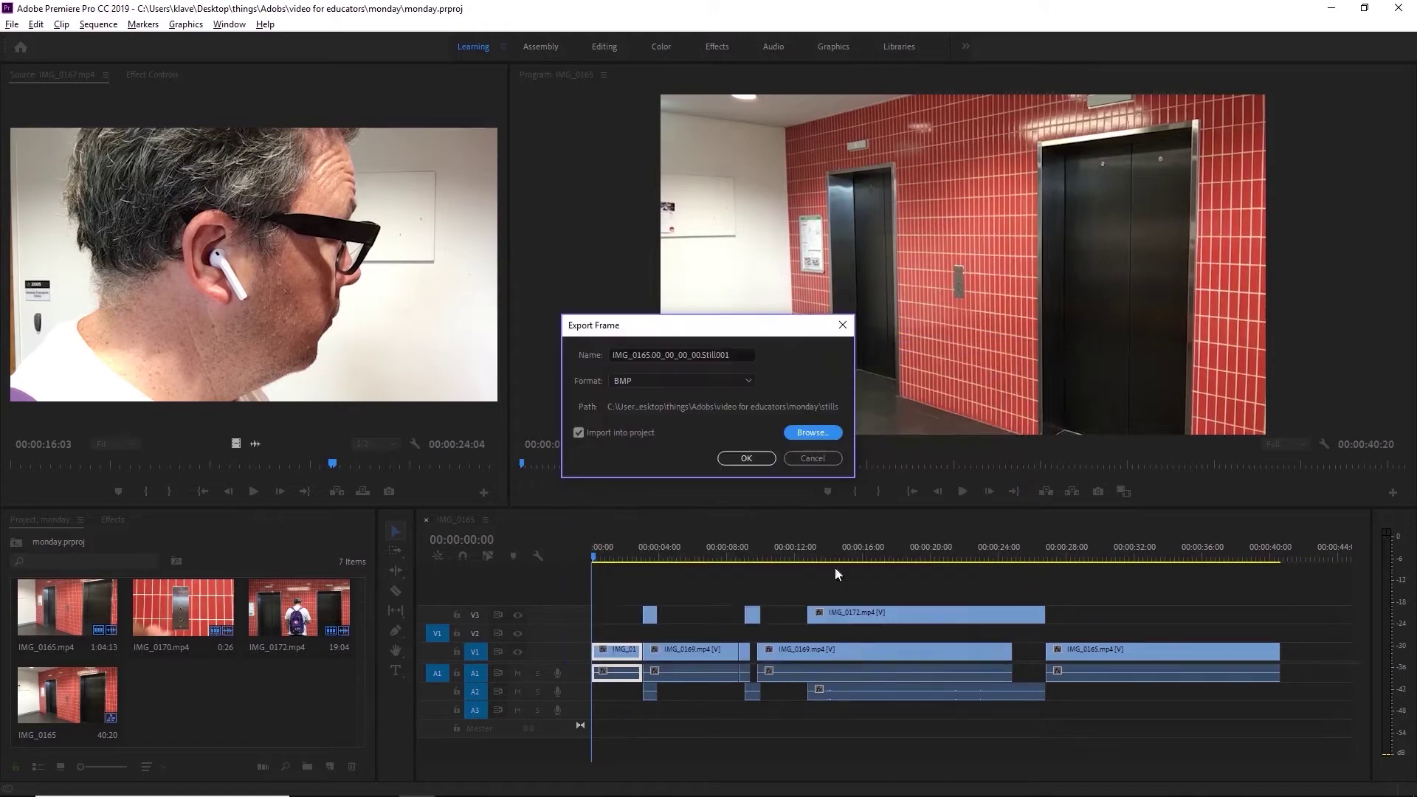
click(746, 458)
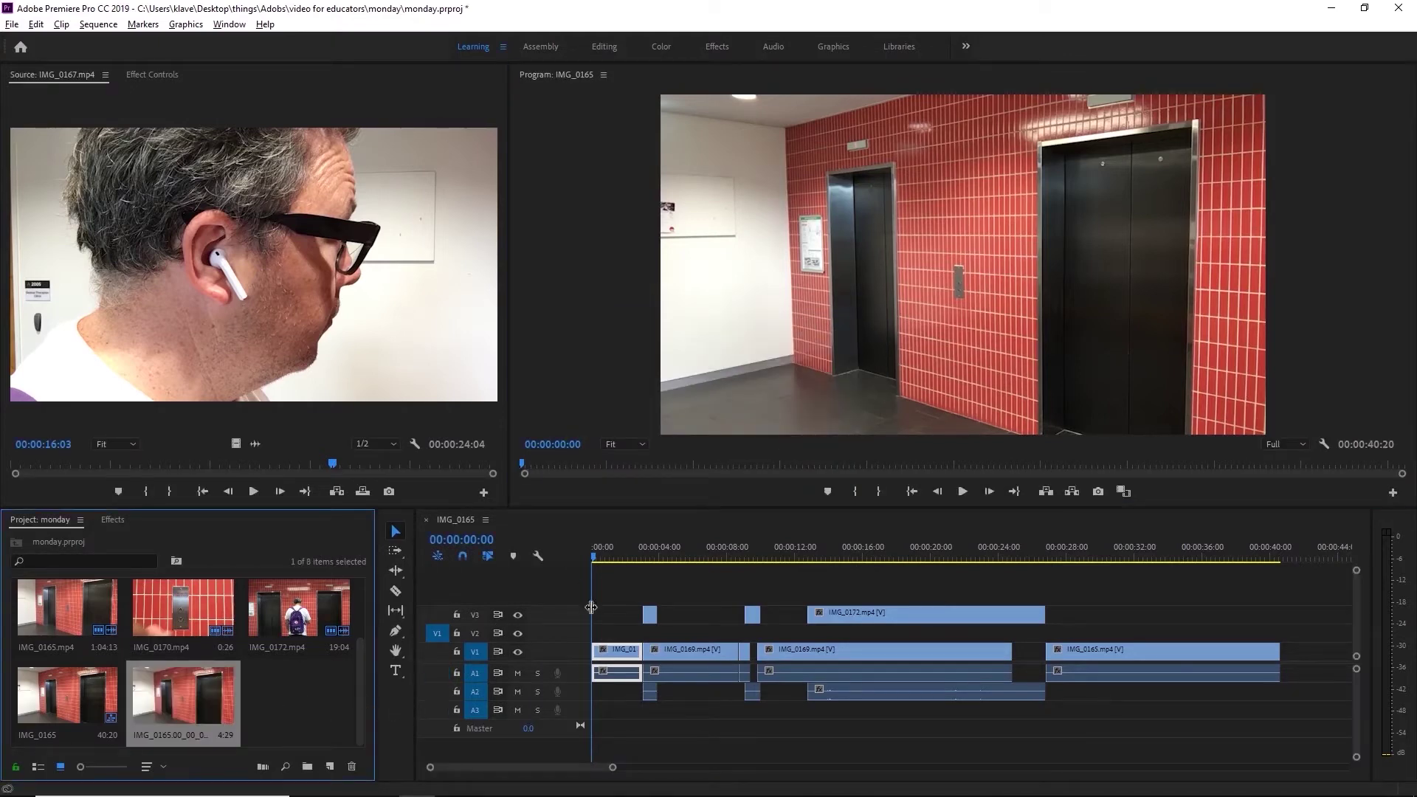
Step: Select every clip in the sequence and shift them about 3 seconds later
click(617, 580)
key(ctrl+a)
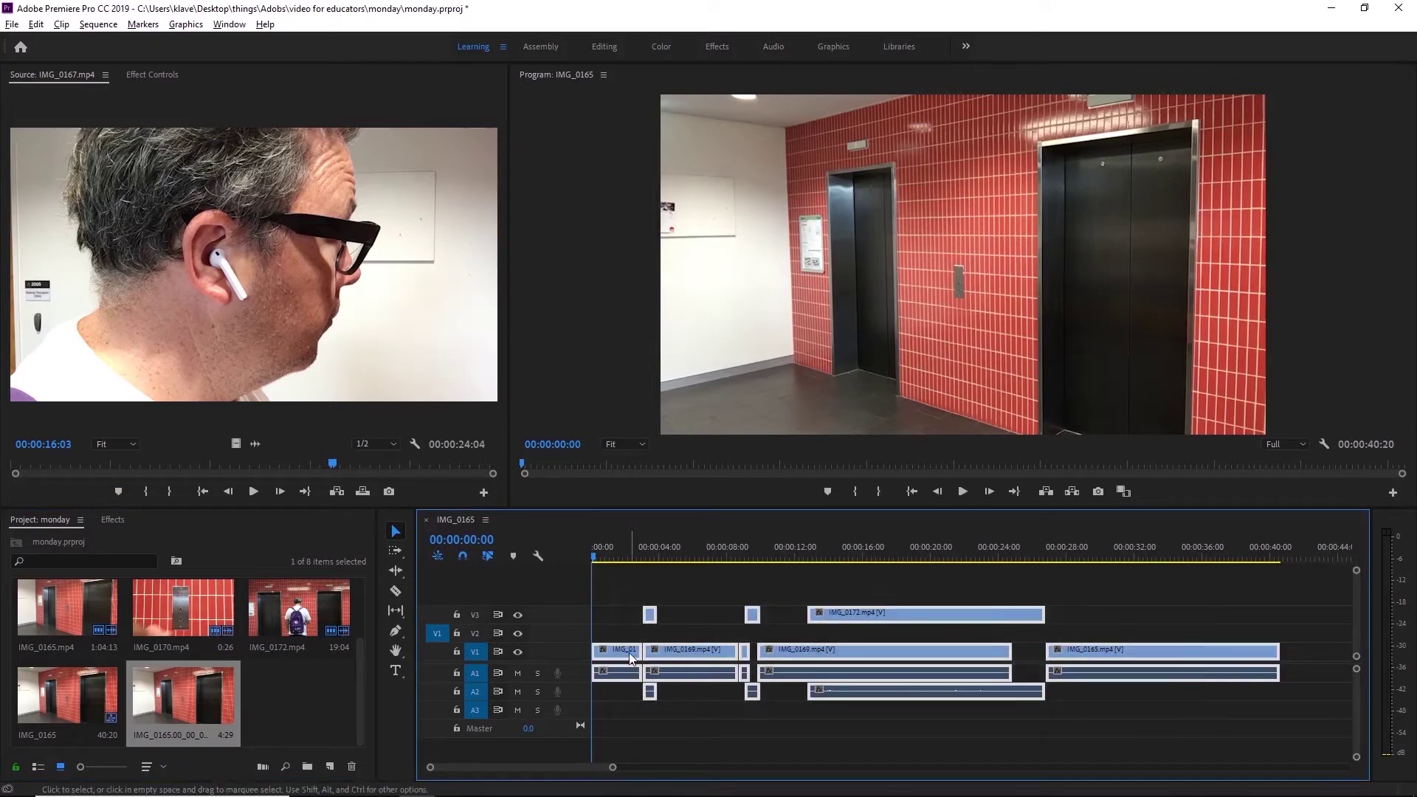
drag(631, 659, 680, 659)
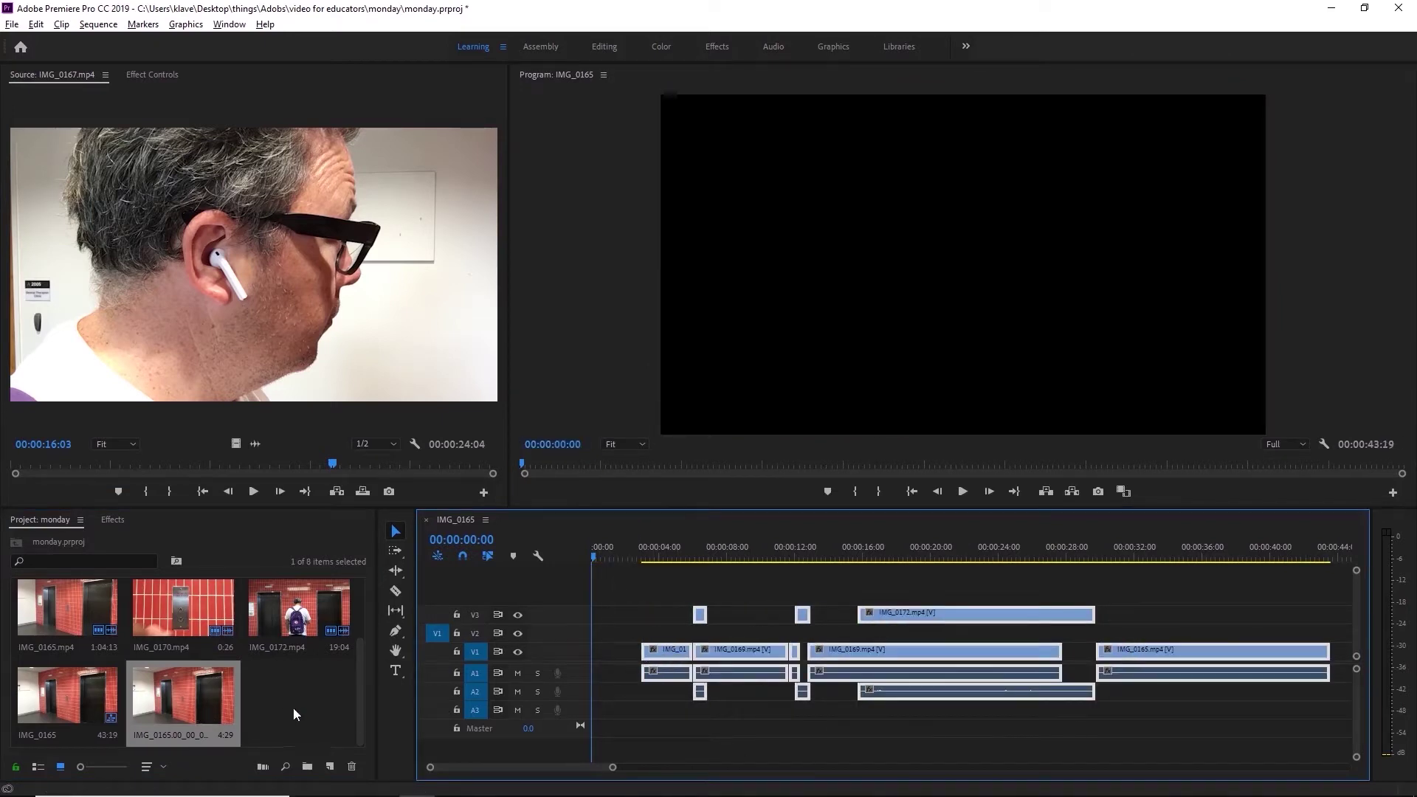
Step: Place the exported still at the start of V1 and preview its handover to the footage
drag(214, 697, 617, 651)
click(600, 555)
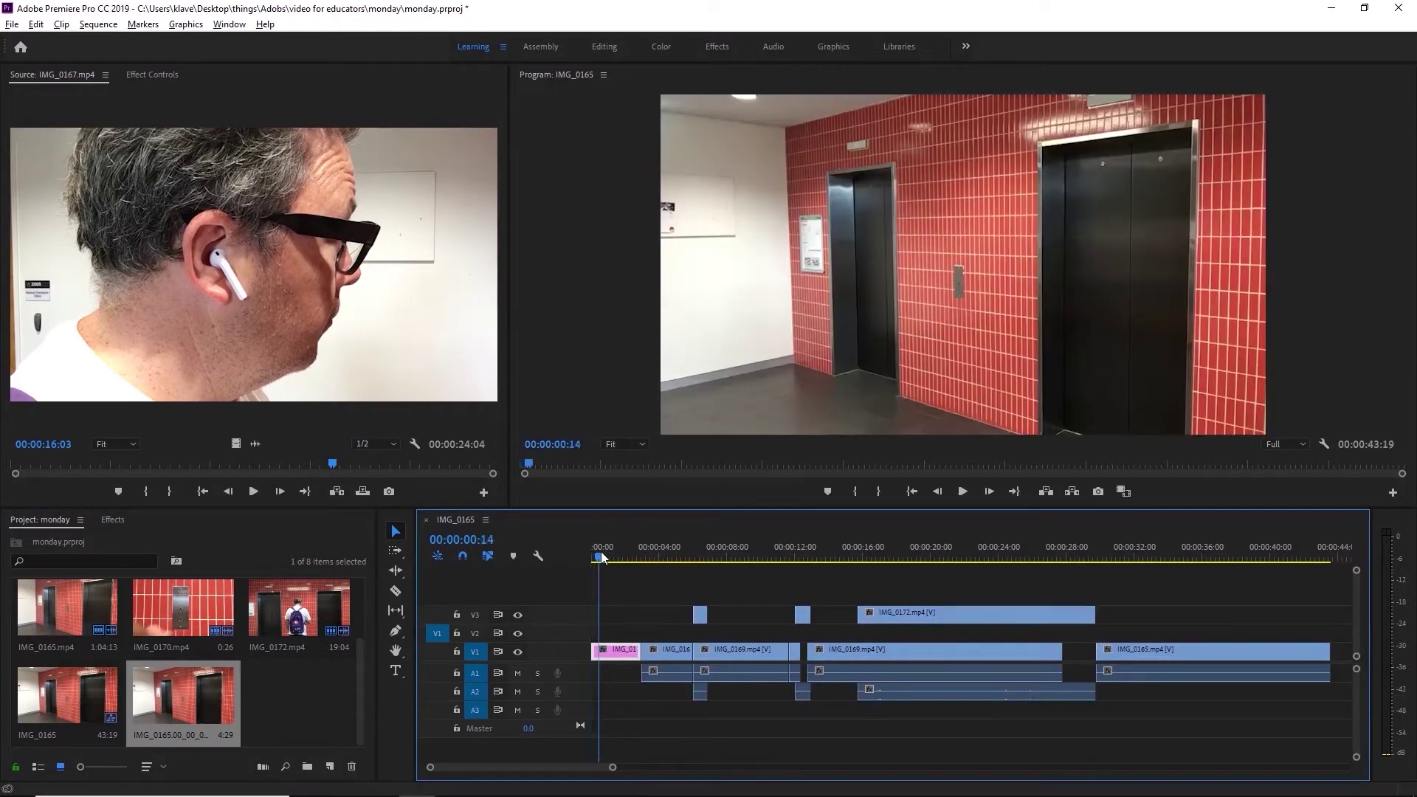
drag(601, 552, 600, 676)
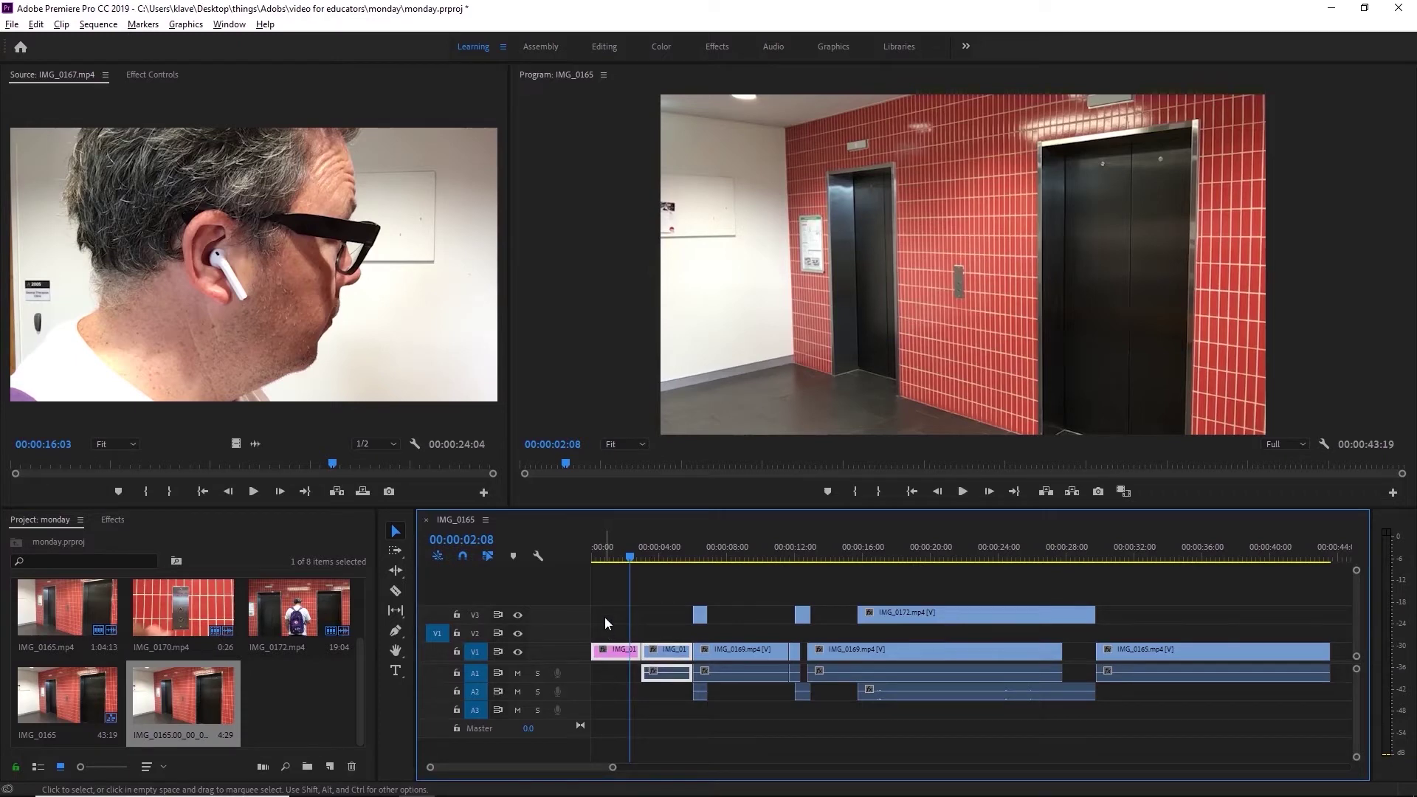
Step: Replace the selected still and IMG_0169 clips with a linked After Effects composition saved as titles.aep
right_click(674, 658)
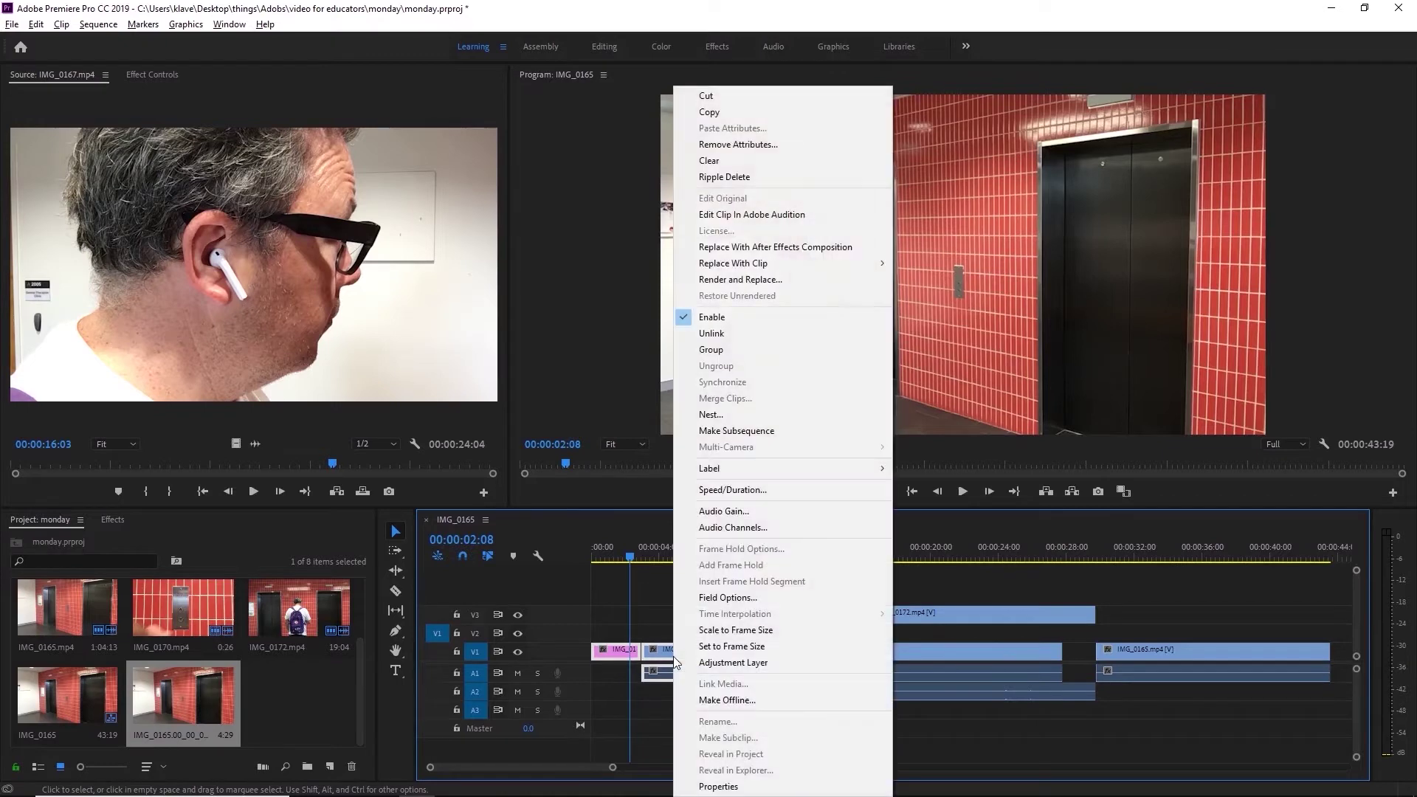
click(819, 248)
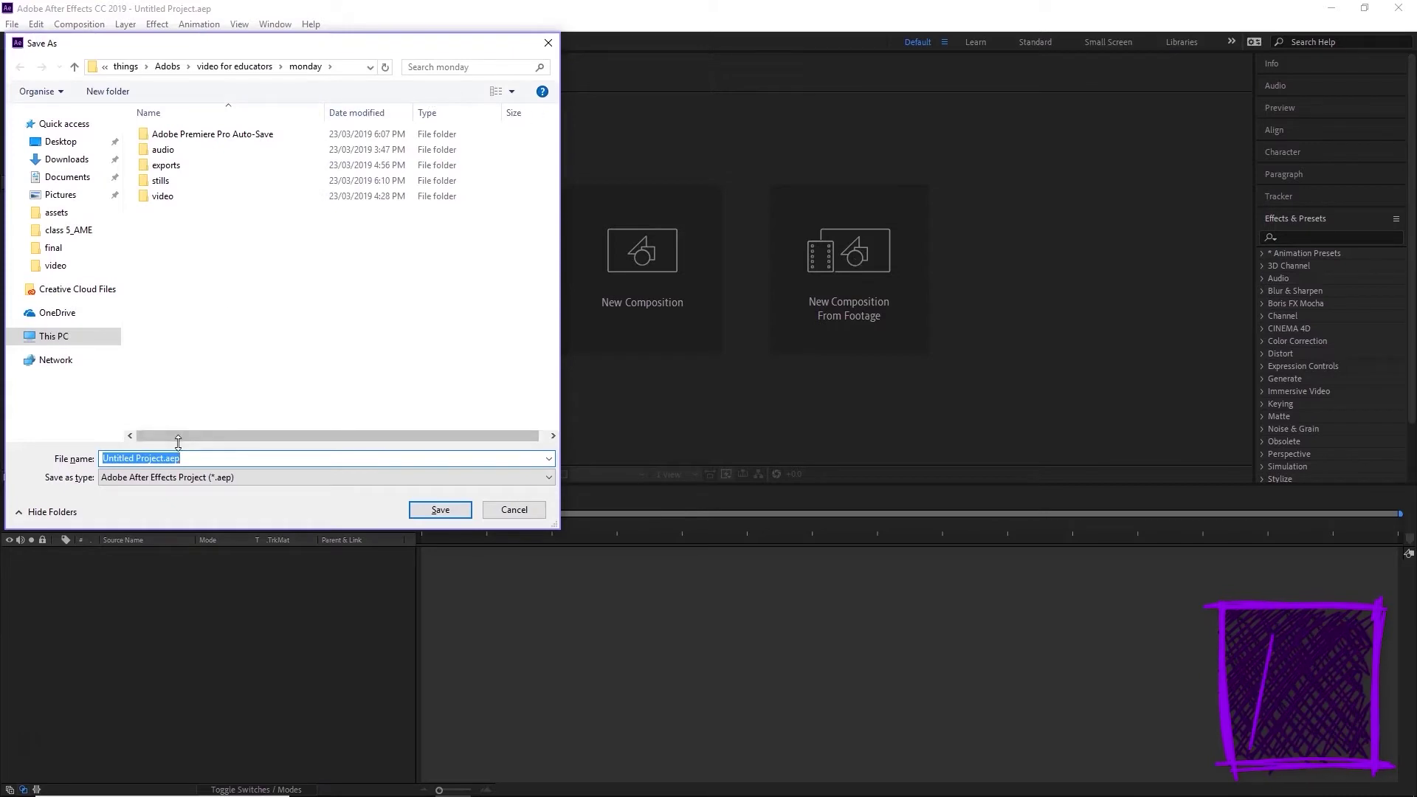
text(titles)
key(Return)
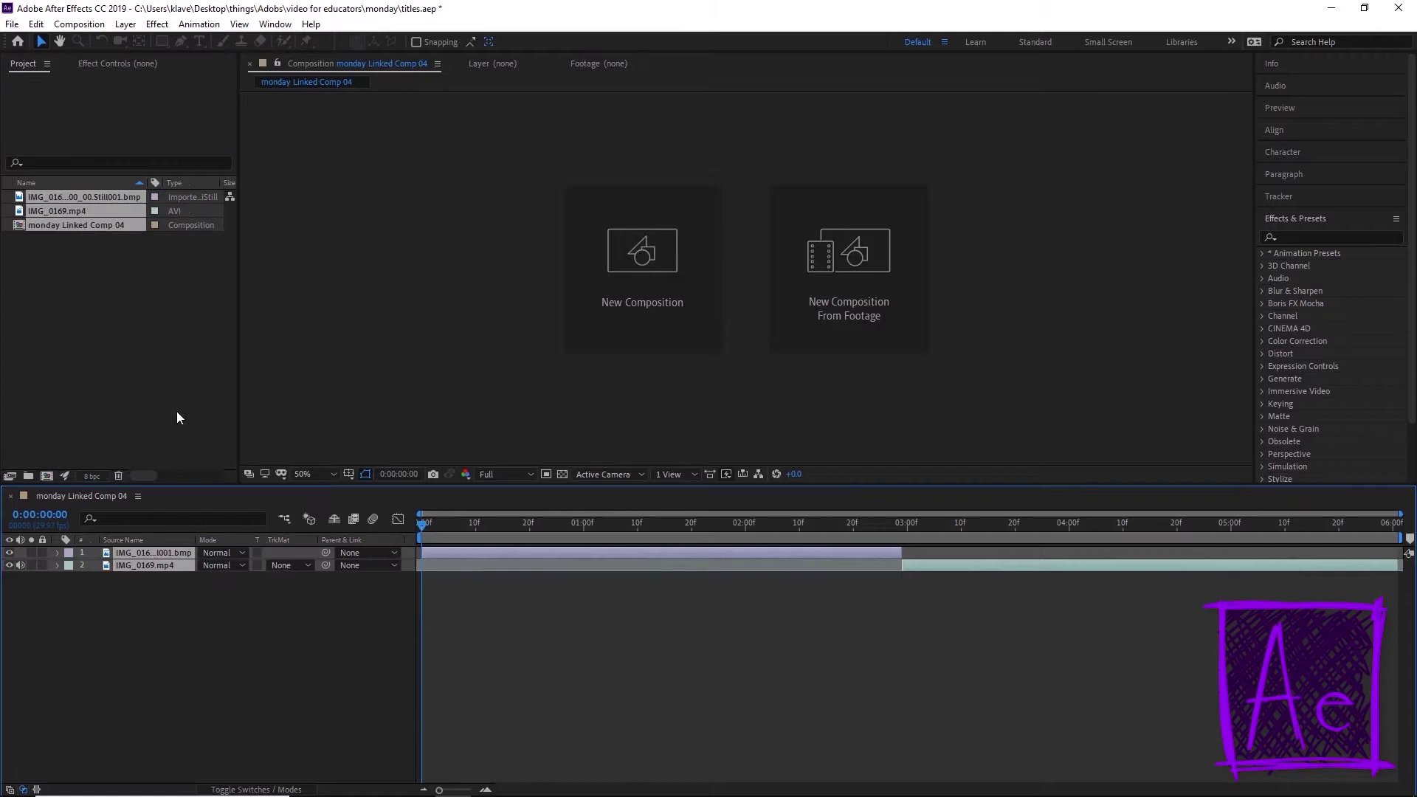
click(166, 375)
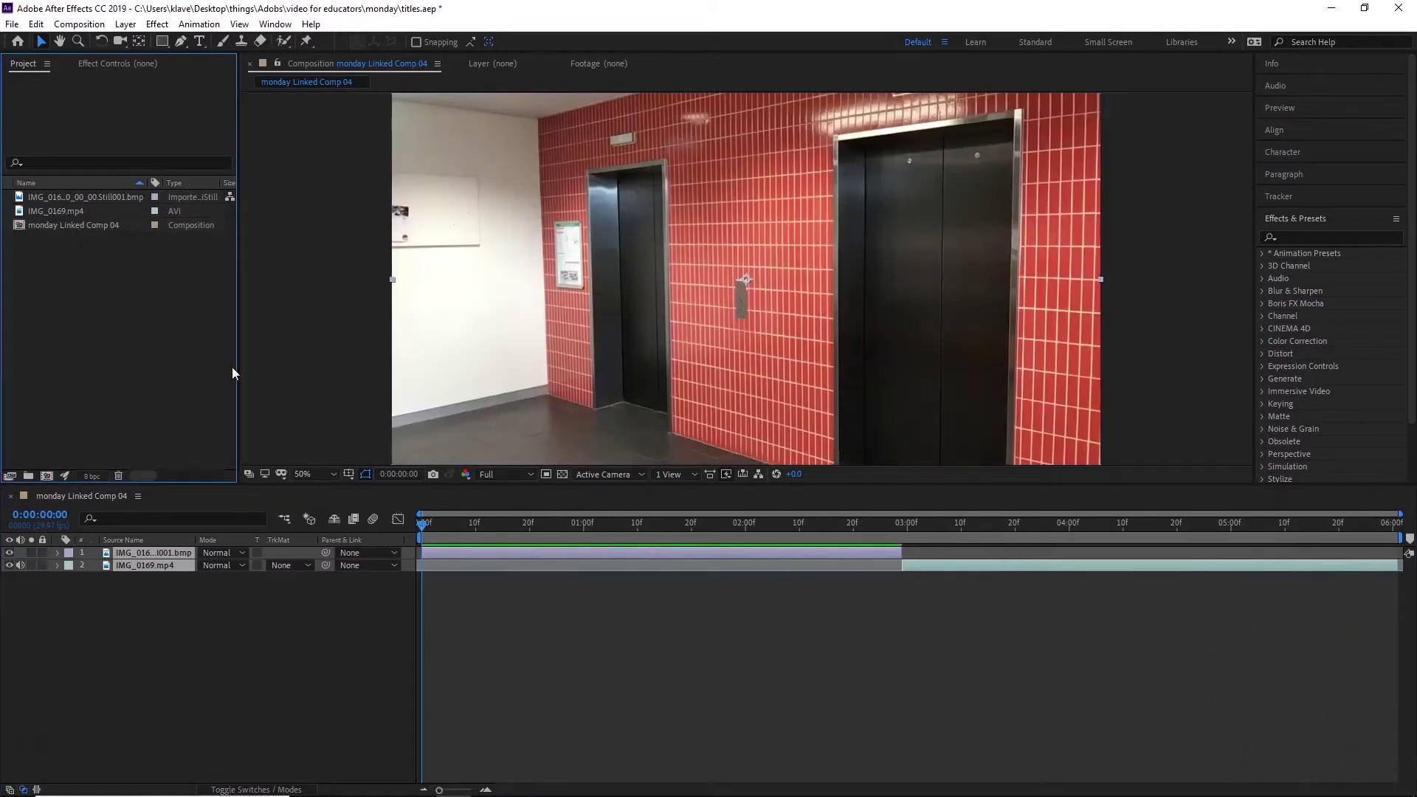
click(338, 647)
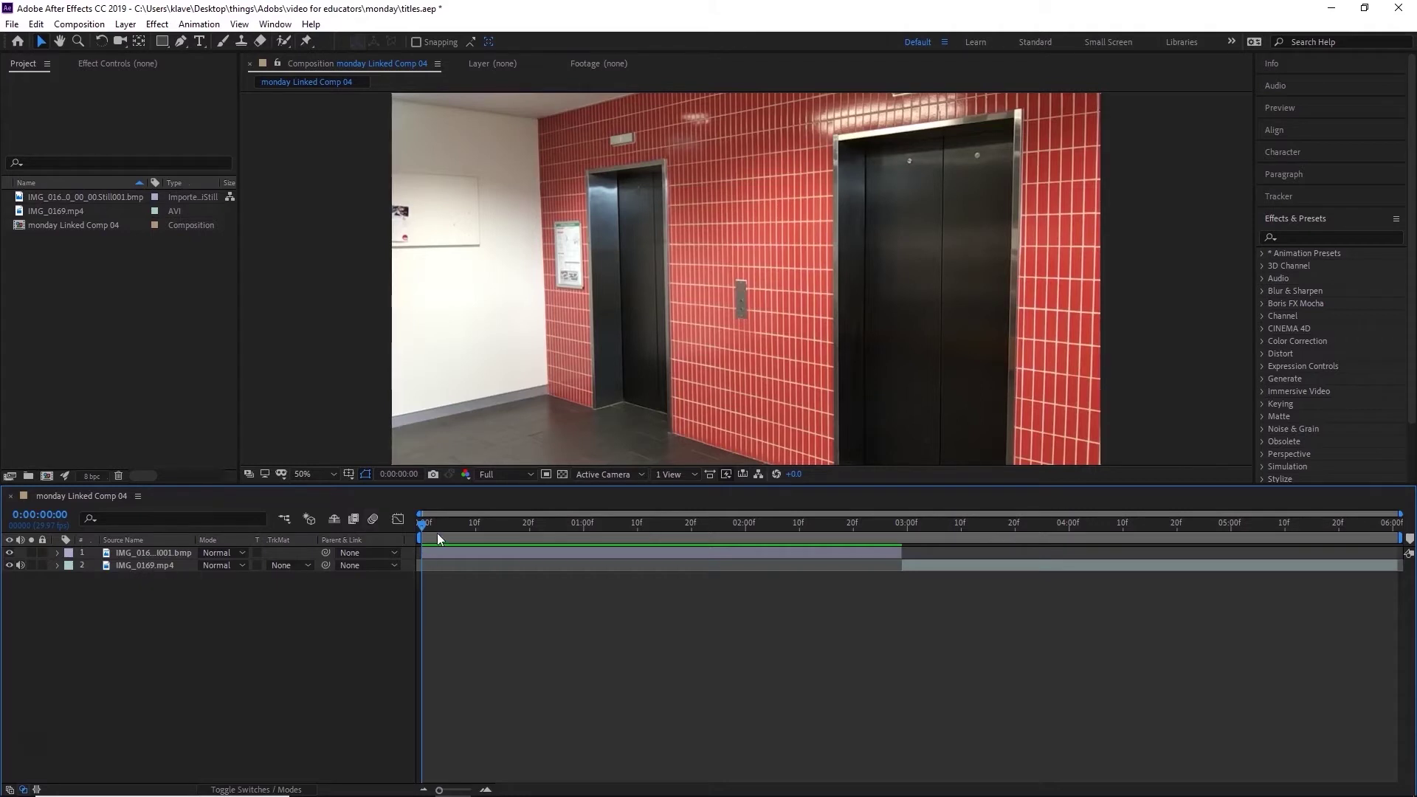
drag(446, 526, 563, 552)
click(613, 554)
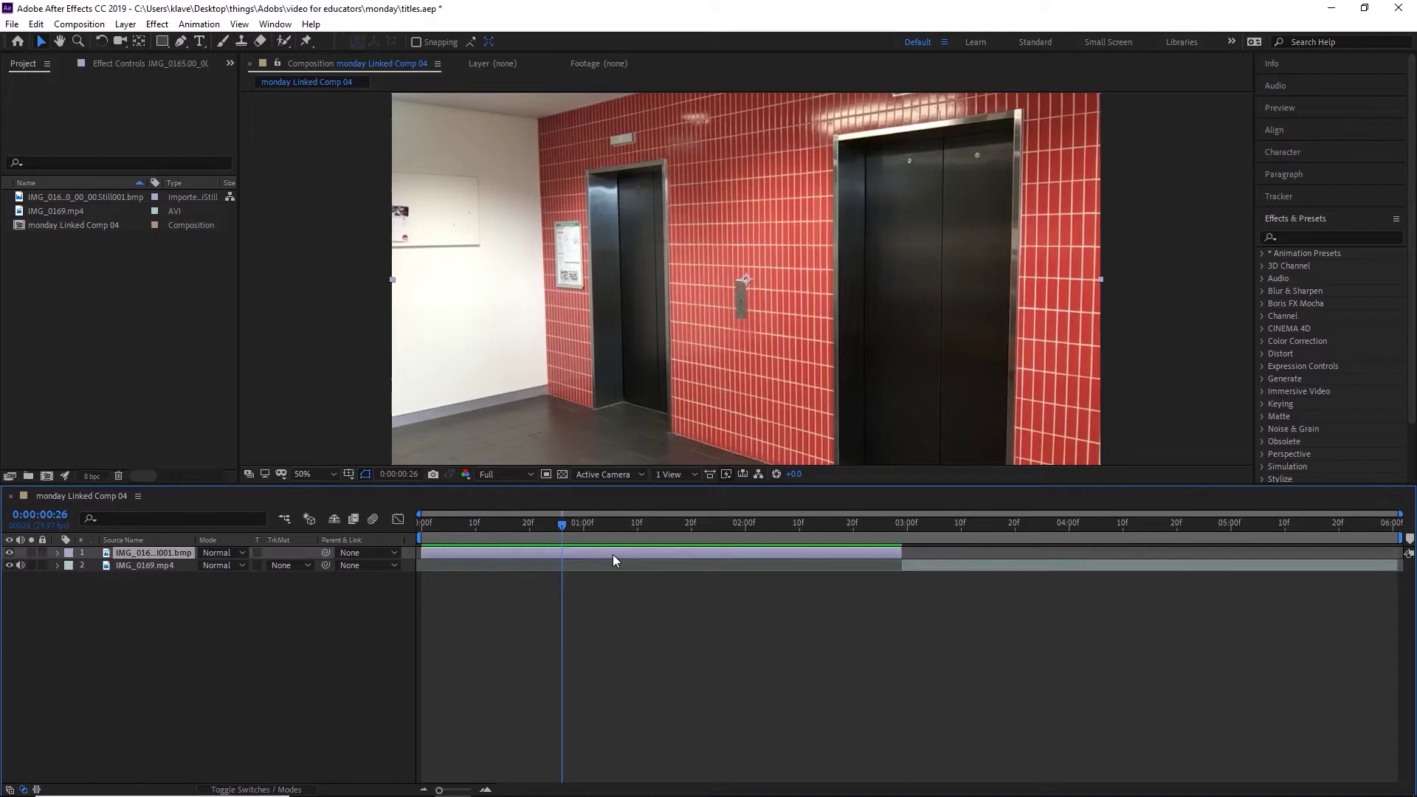
drag(911, 527, 885, 555)
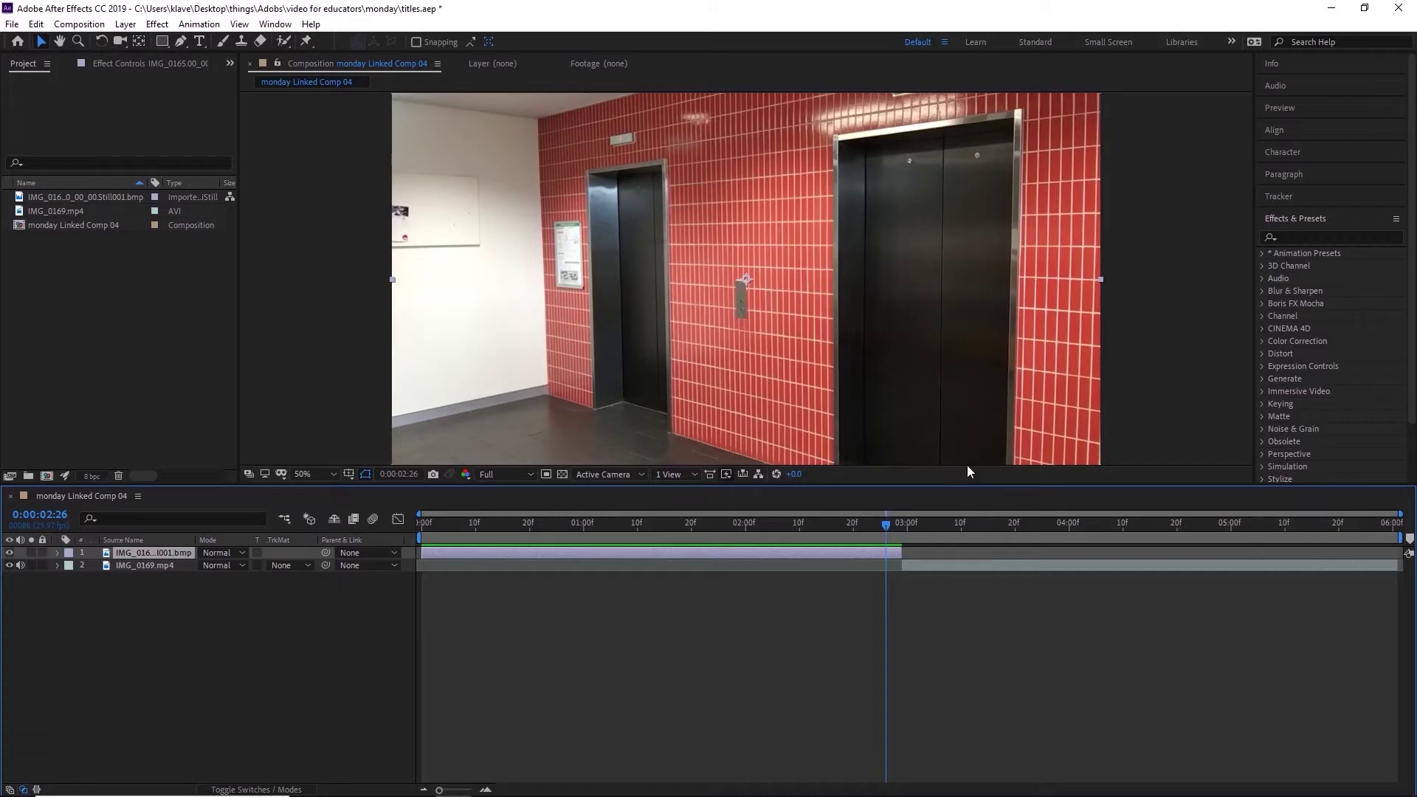
drag(1020, 526, 815, 533)
click(972, 521)
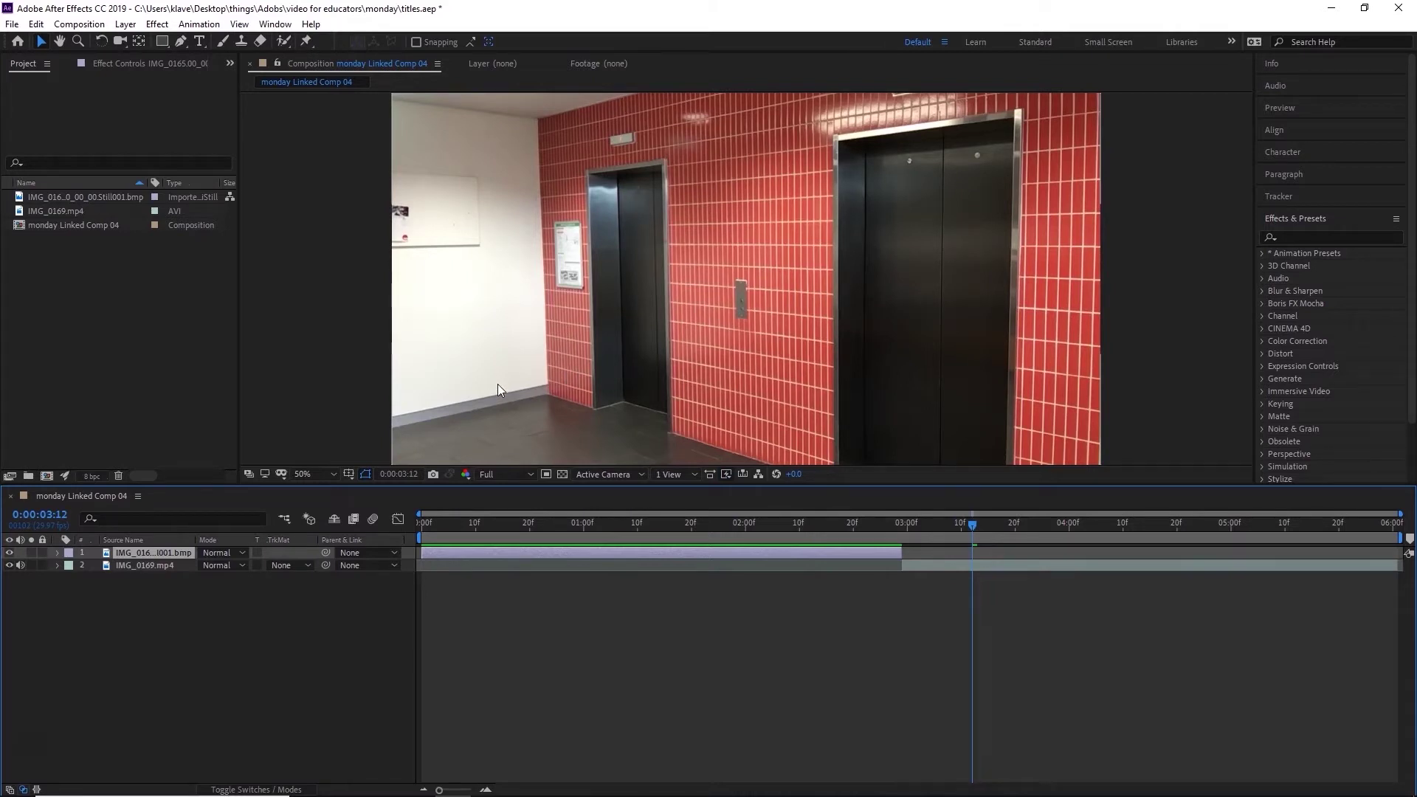
click(152, 350)
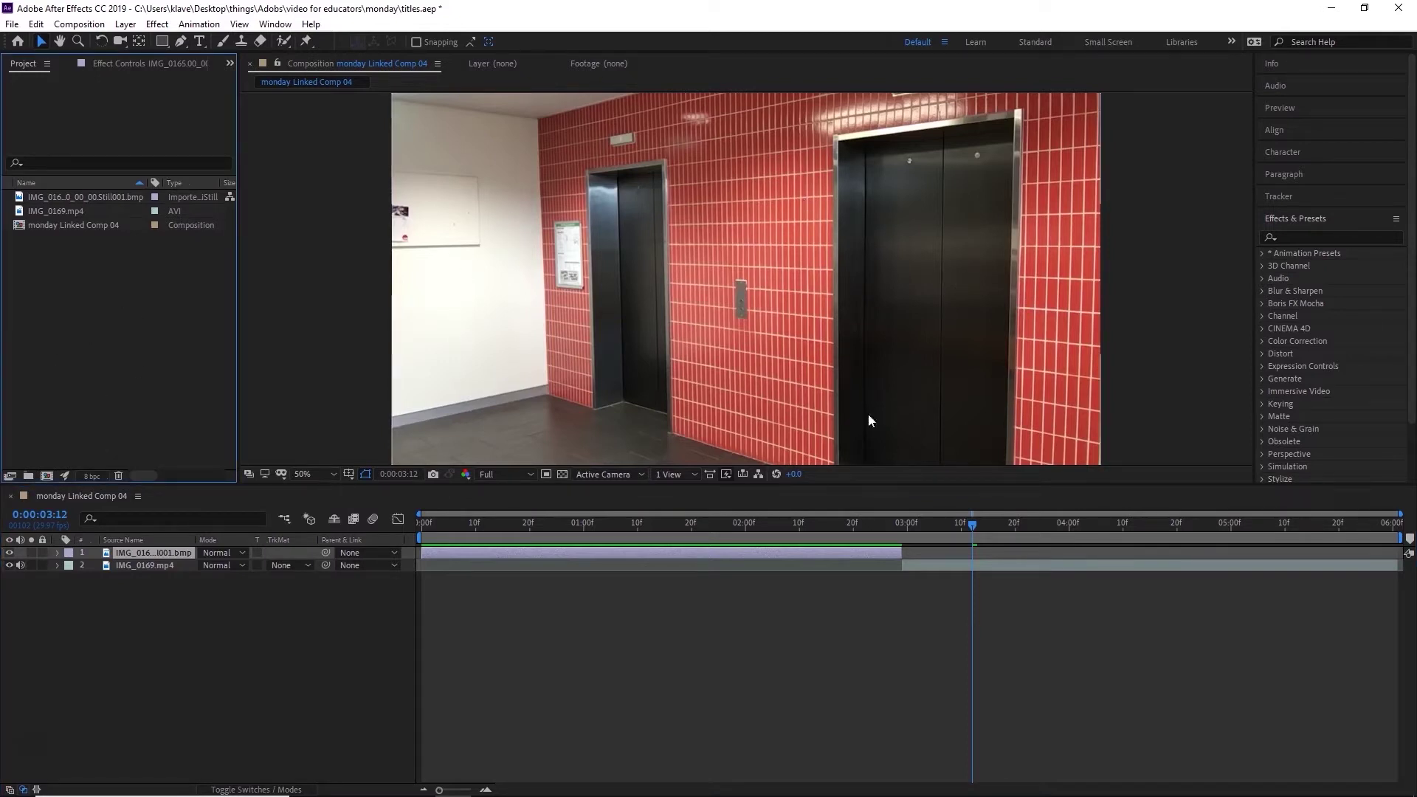
drag(799, 524, 994, 530)
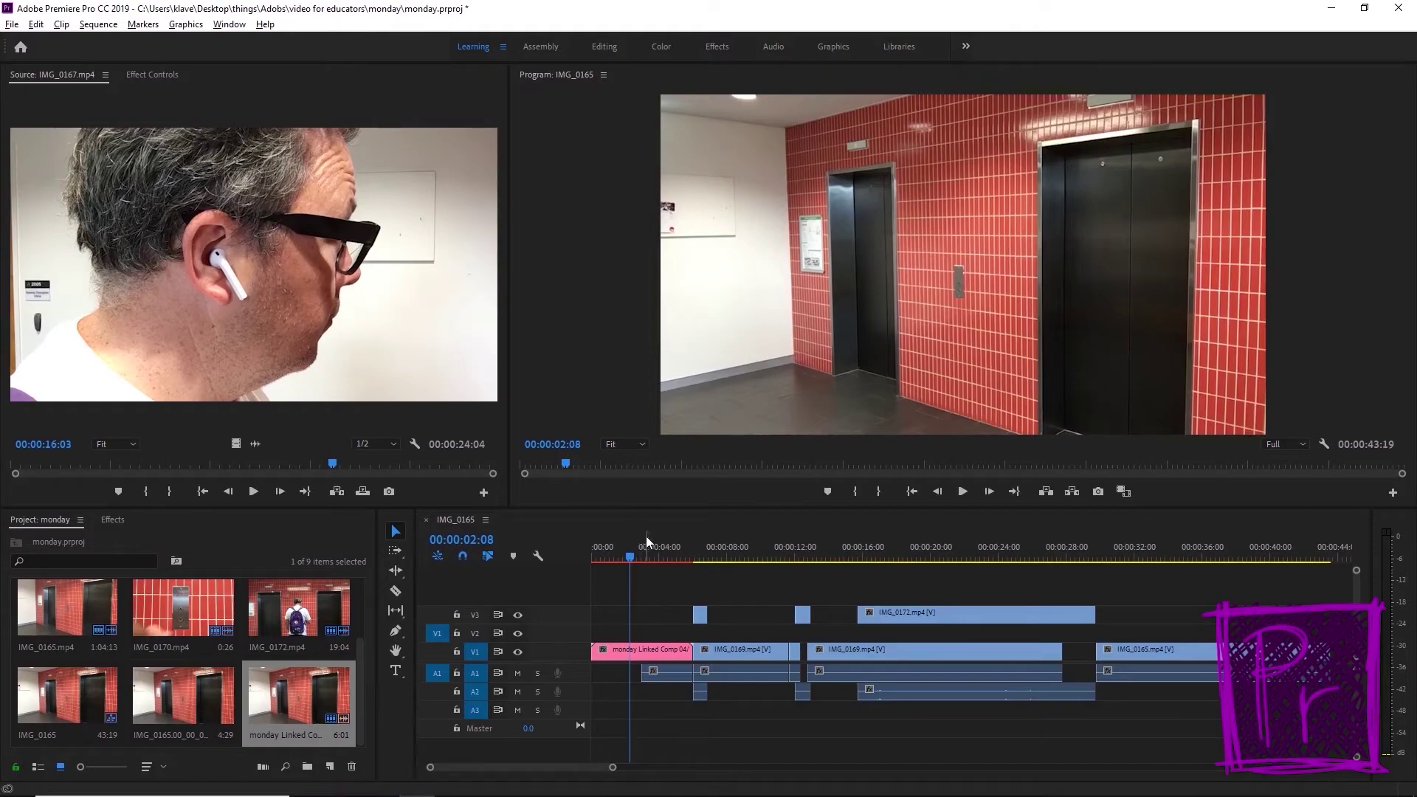
click(669, 551)
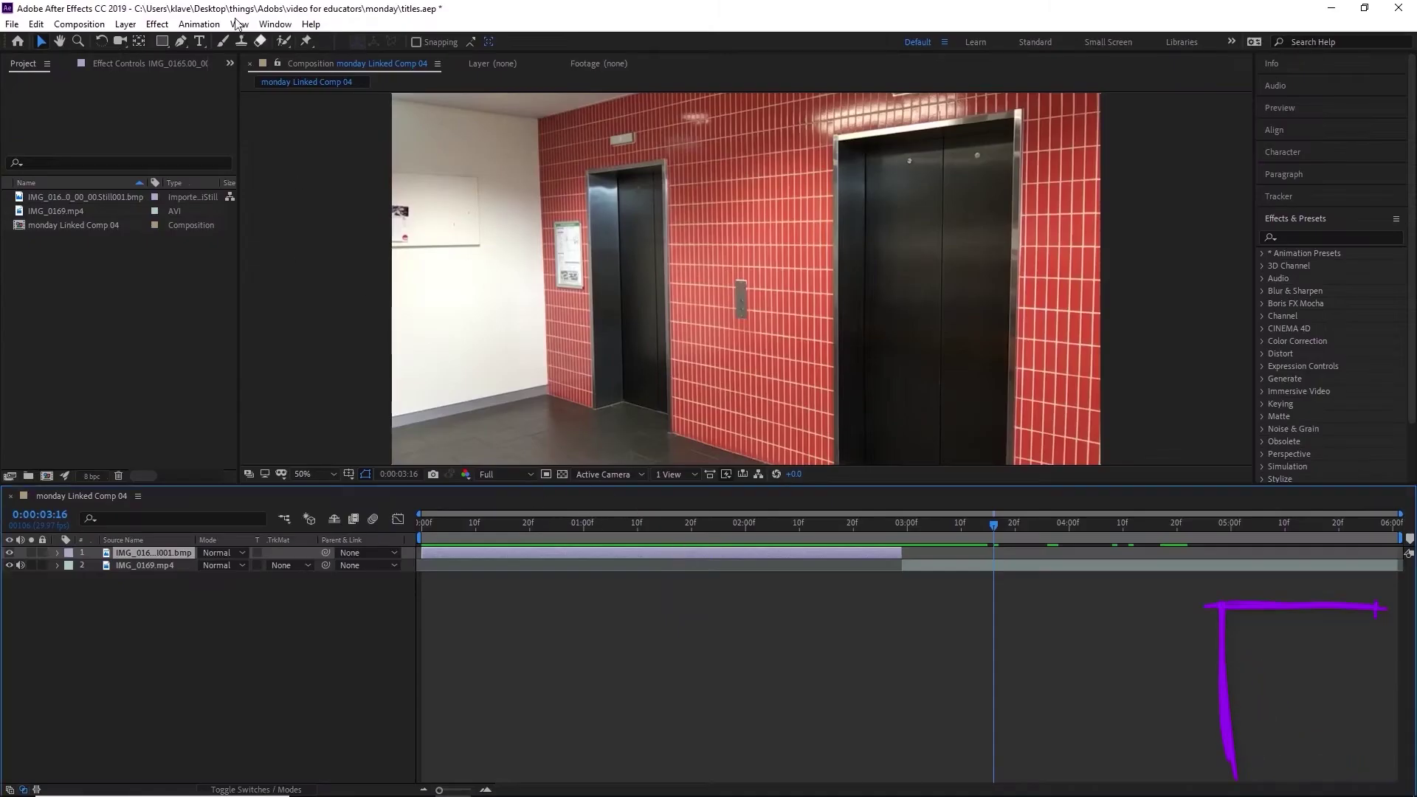
click(163, 42)
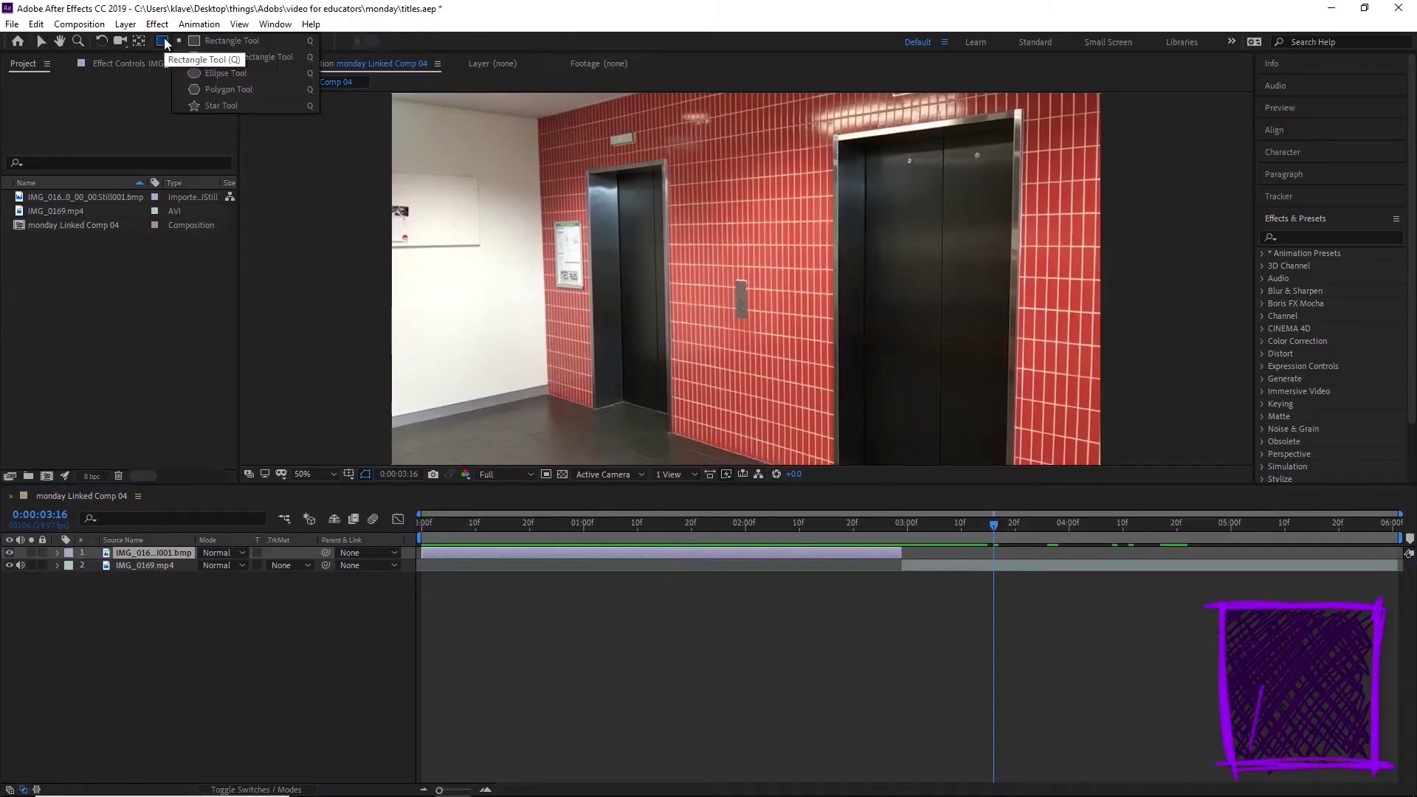
click(225, 73)
click(786, 343)
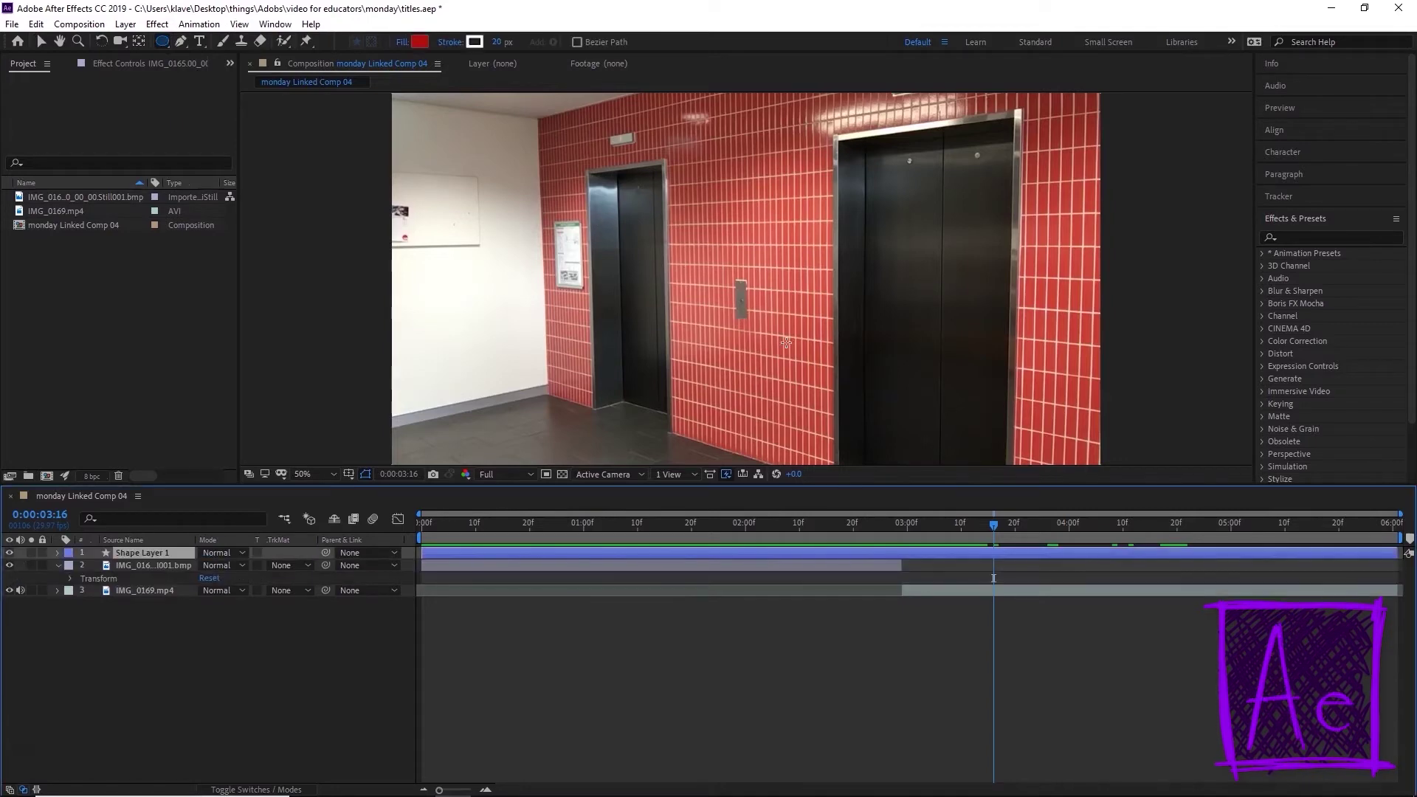
mouse_move(786, 342)
mouse_down()
mouse_move(860, 348)
mouse_move(877, 394)
mouse_up()
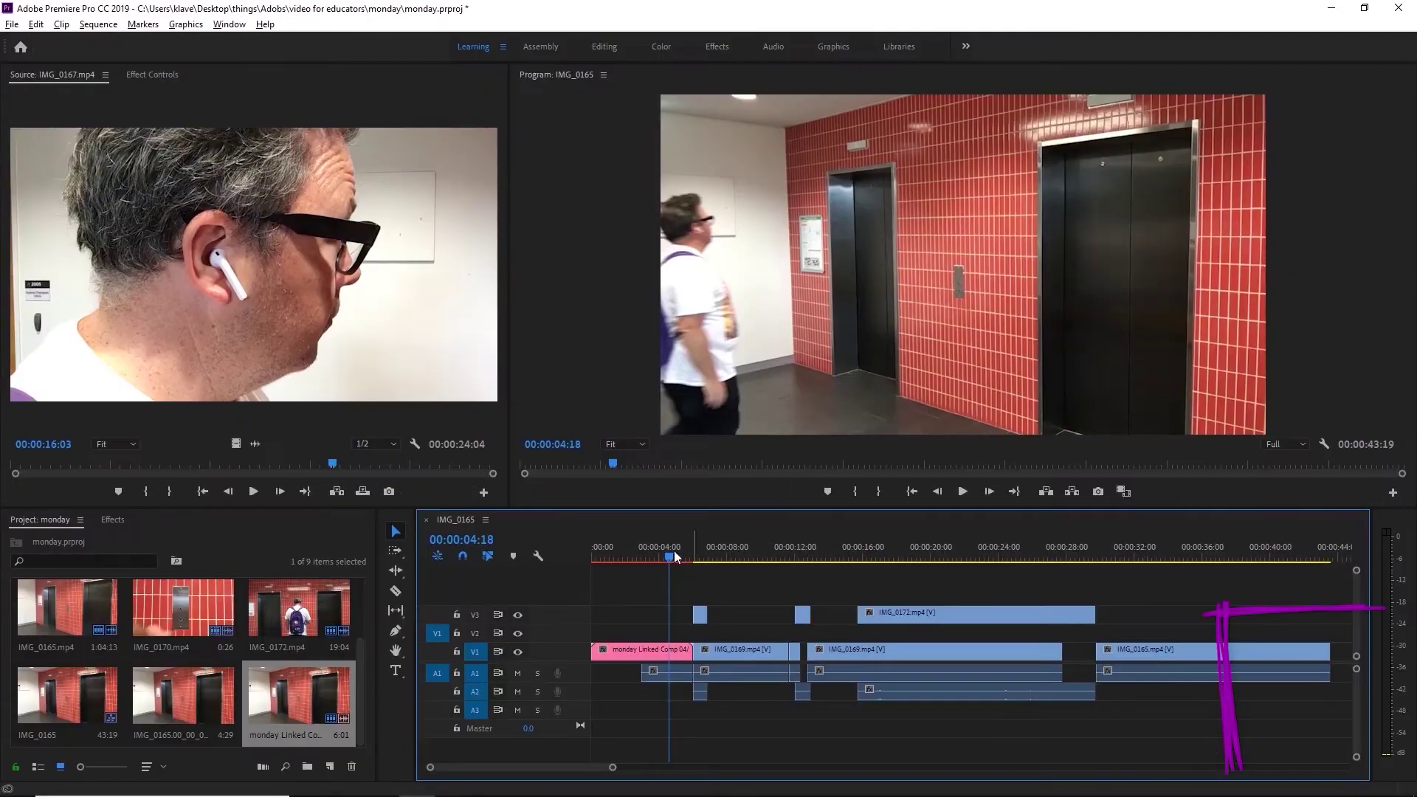
mouse_move(674, 550)
mouse_down()
mouse_move(626, 564)
mouse_move(662, 560)
mouse_up()
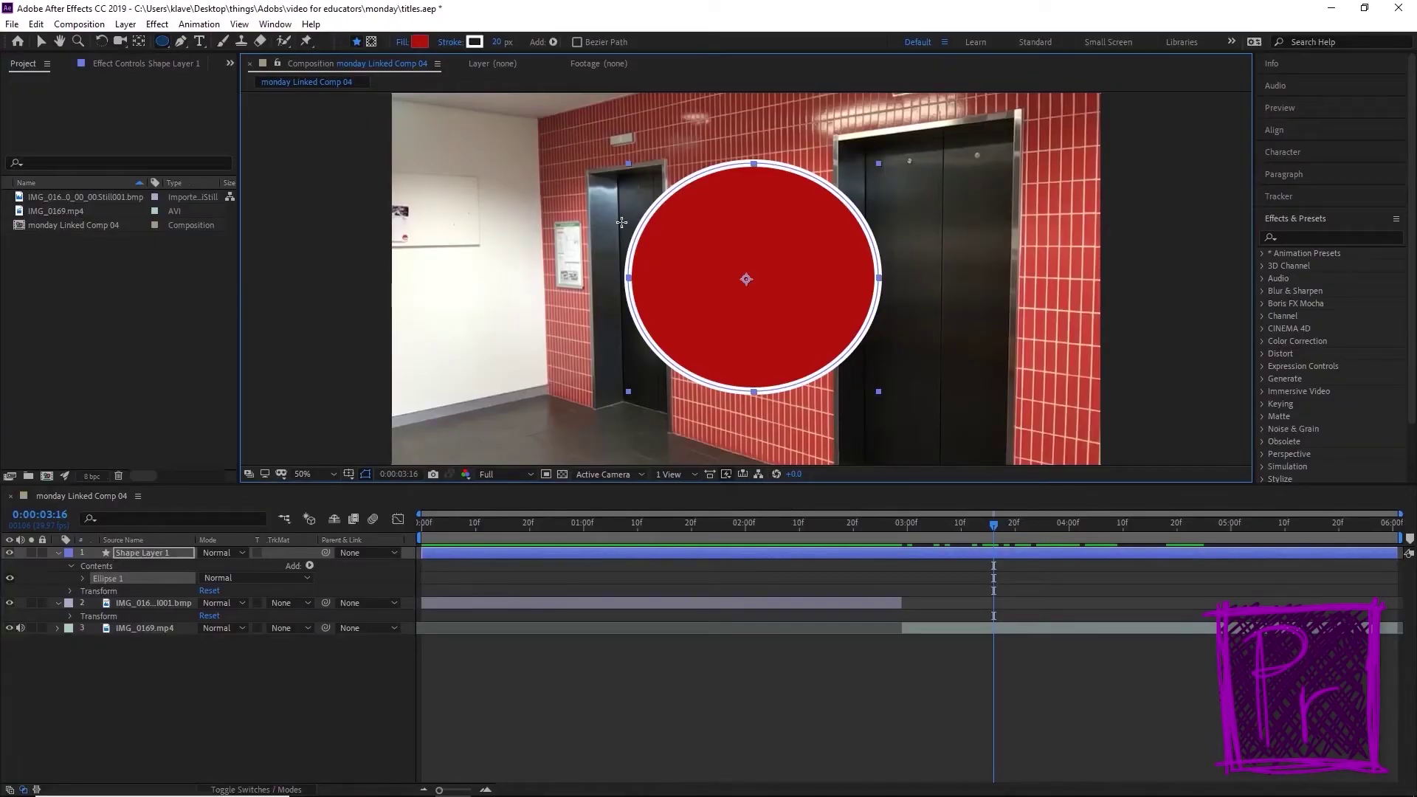
key(Delete)
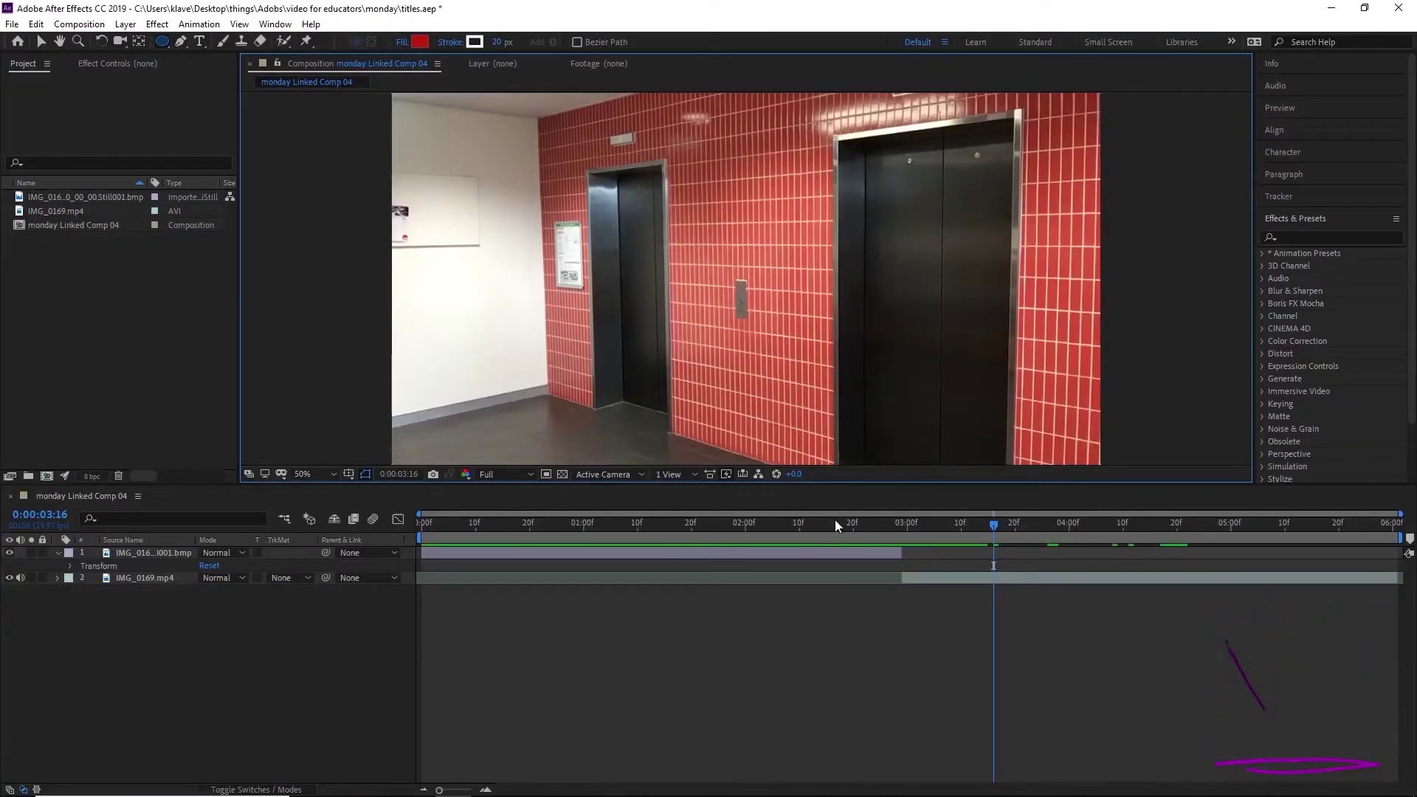
drag(835, 519, 662, 530)
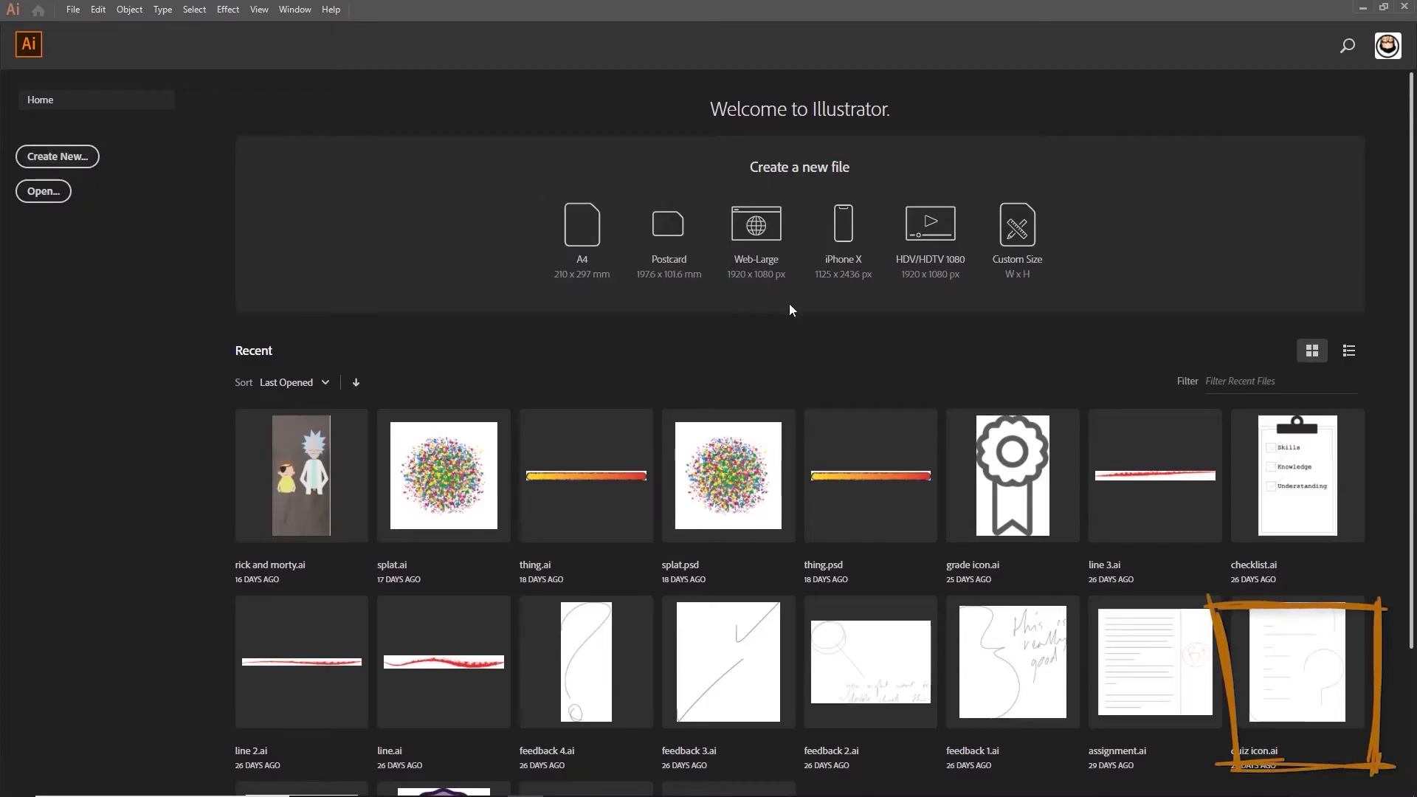
Step: Create a 1920 x 1080 px Illustrator document and zoom out to 33.33% so the artboard fits
key(ctrl+n)
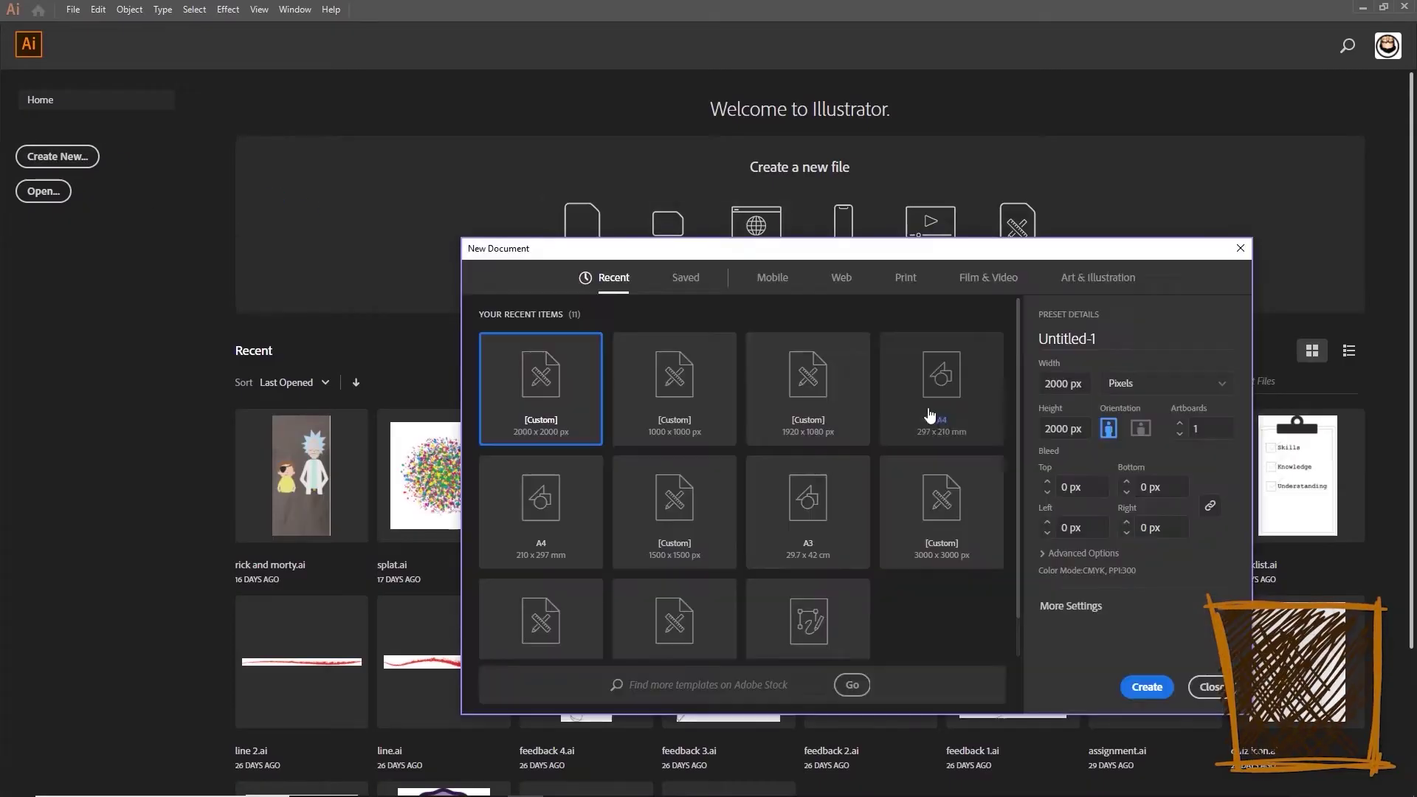
click(832, 385)
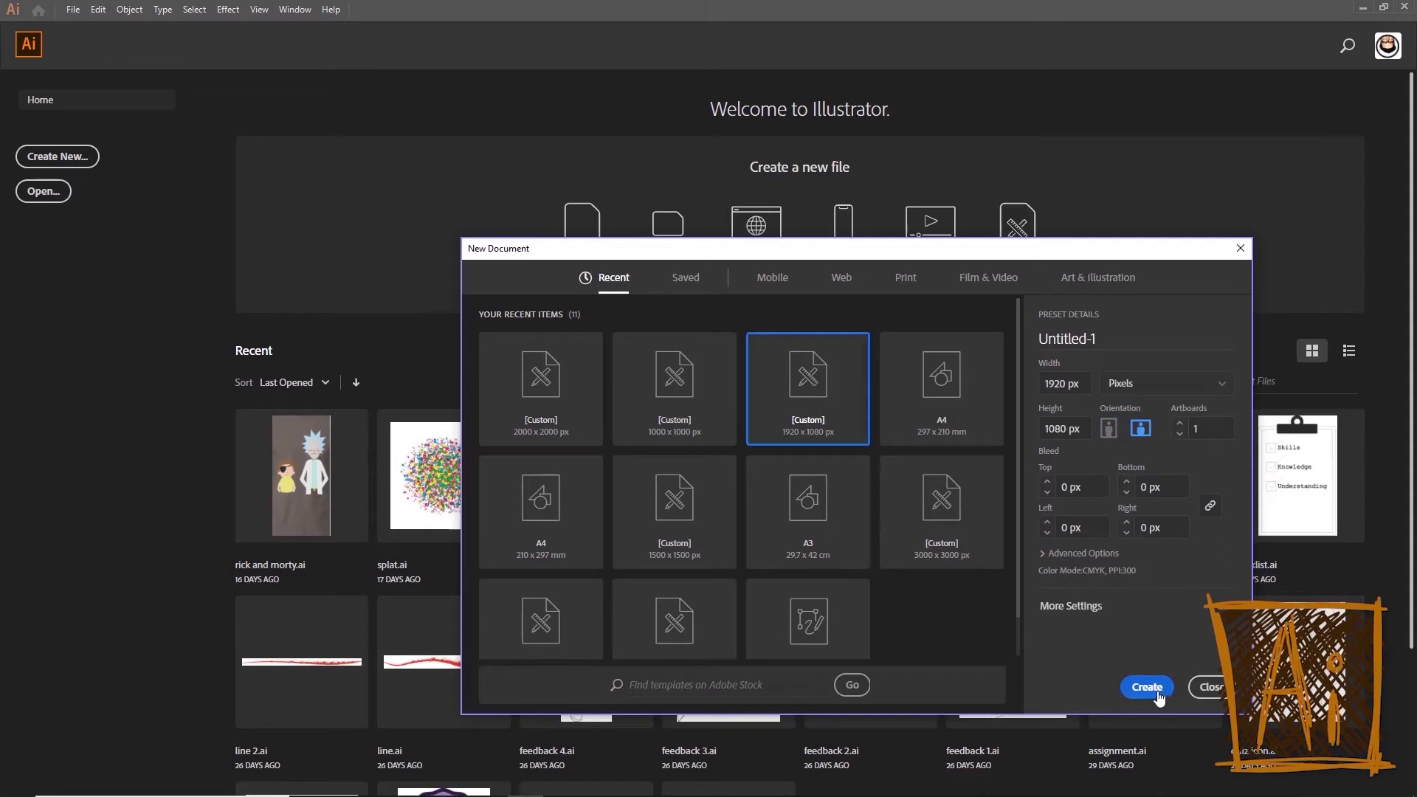
click(1149, 688)
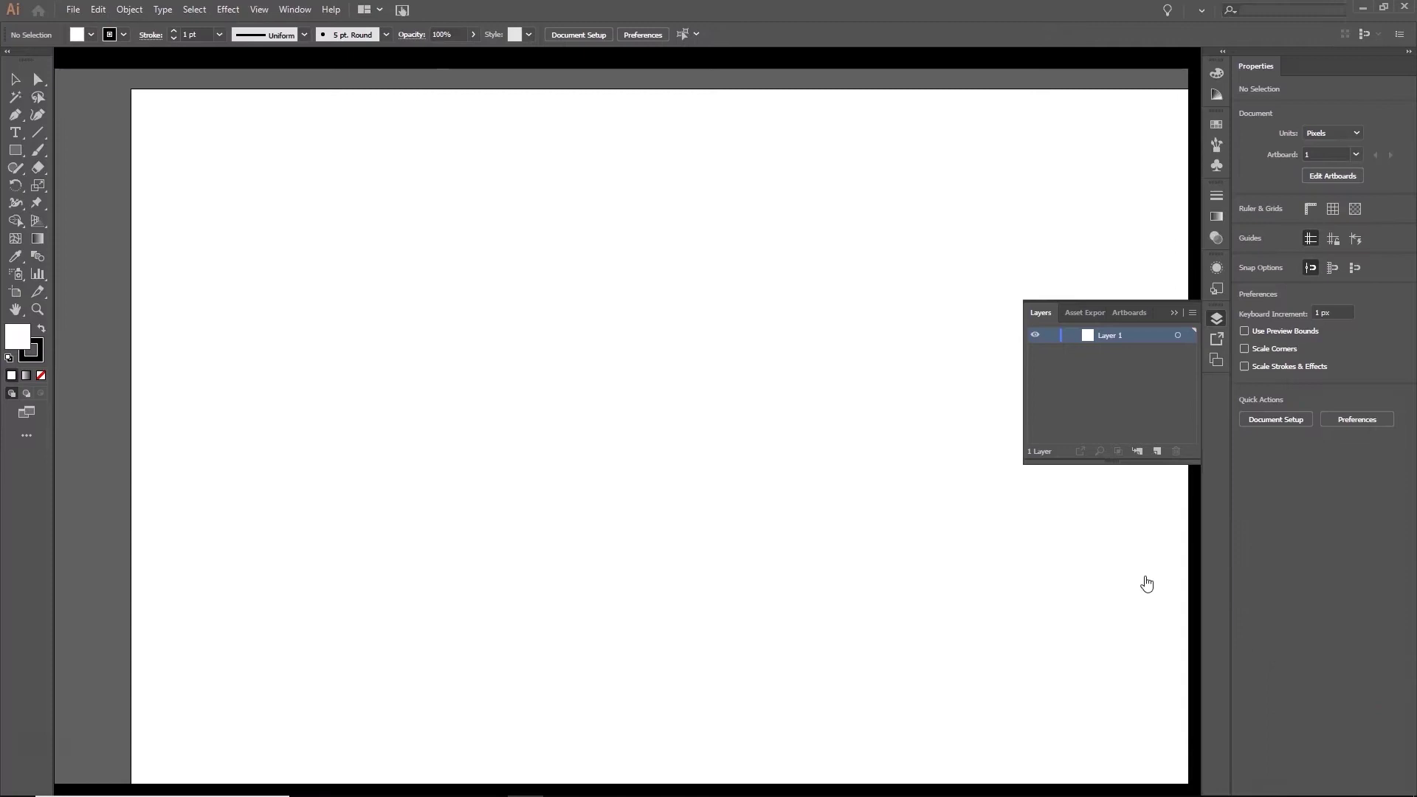
key(ctrl+minus)
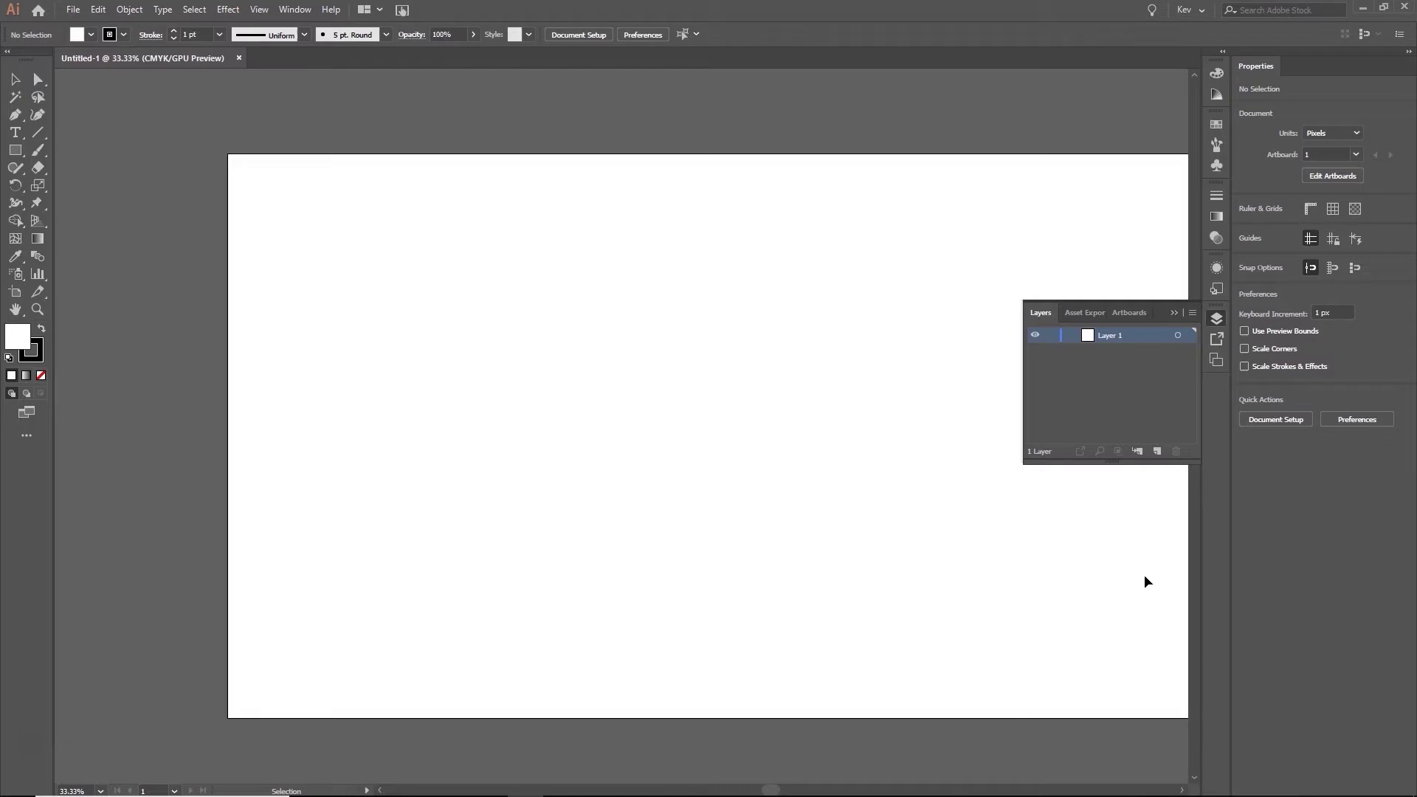
scroll(1167, 584, right, 2)
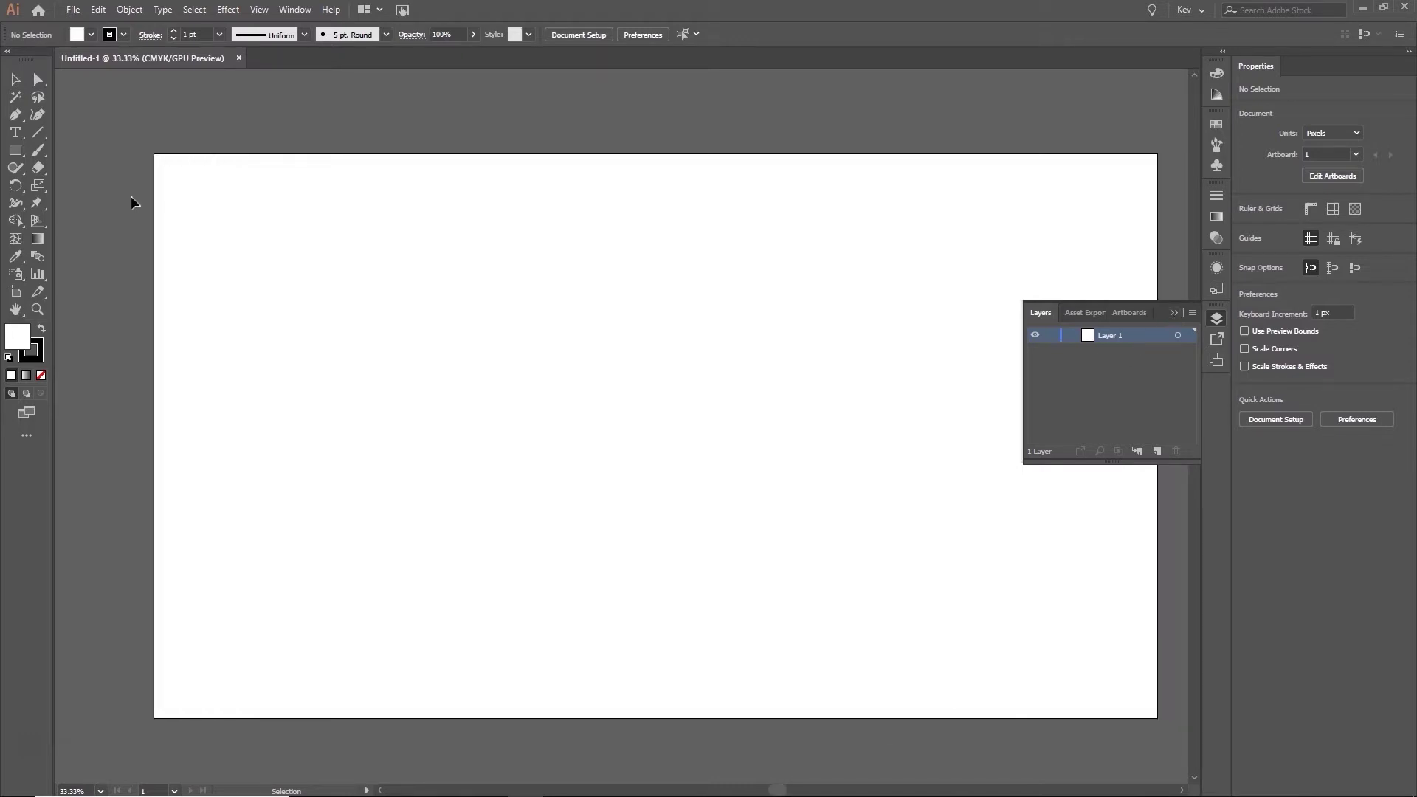
Step: Pick the Paintbrush and make rough first attempts at the MONDAY letters, undoing the bad strokes
click(38, 151)
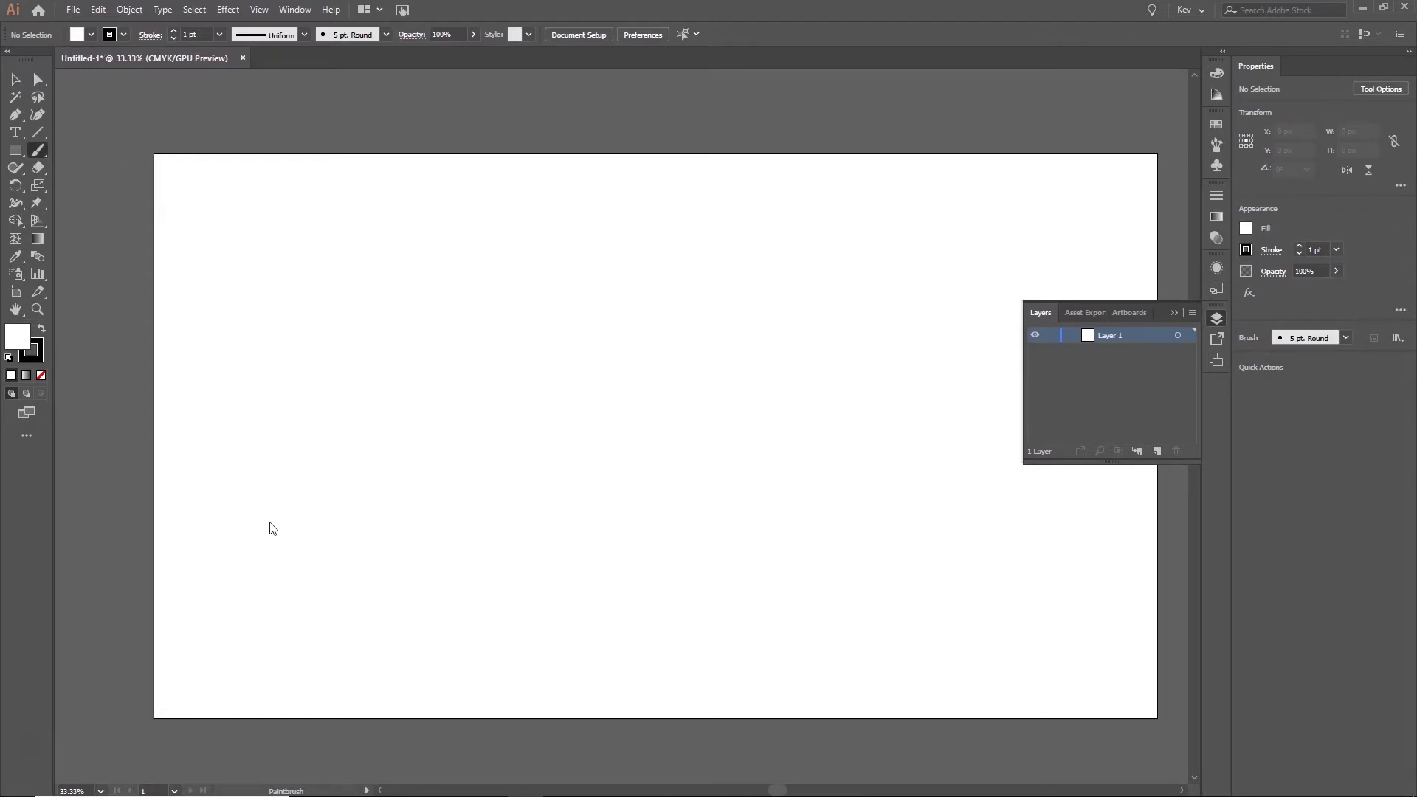
drag(245, 575, 415, 620)
mouse_move(520, 360)
mouse_down()
mouse_move(474, 522)
mouse_move(577, 568)
mouse_up()
drag(634, 547, 735, 338)
key(ctrl+z)
key(ctrl+z)
key(ctrl+z)
key(ctrl+z)
key(ctrl+z)
drag(236, 587, 408, 663)
drag(509, 330, 404, 465)
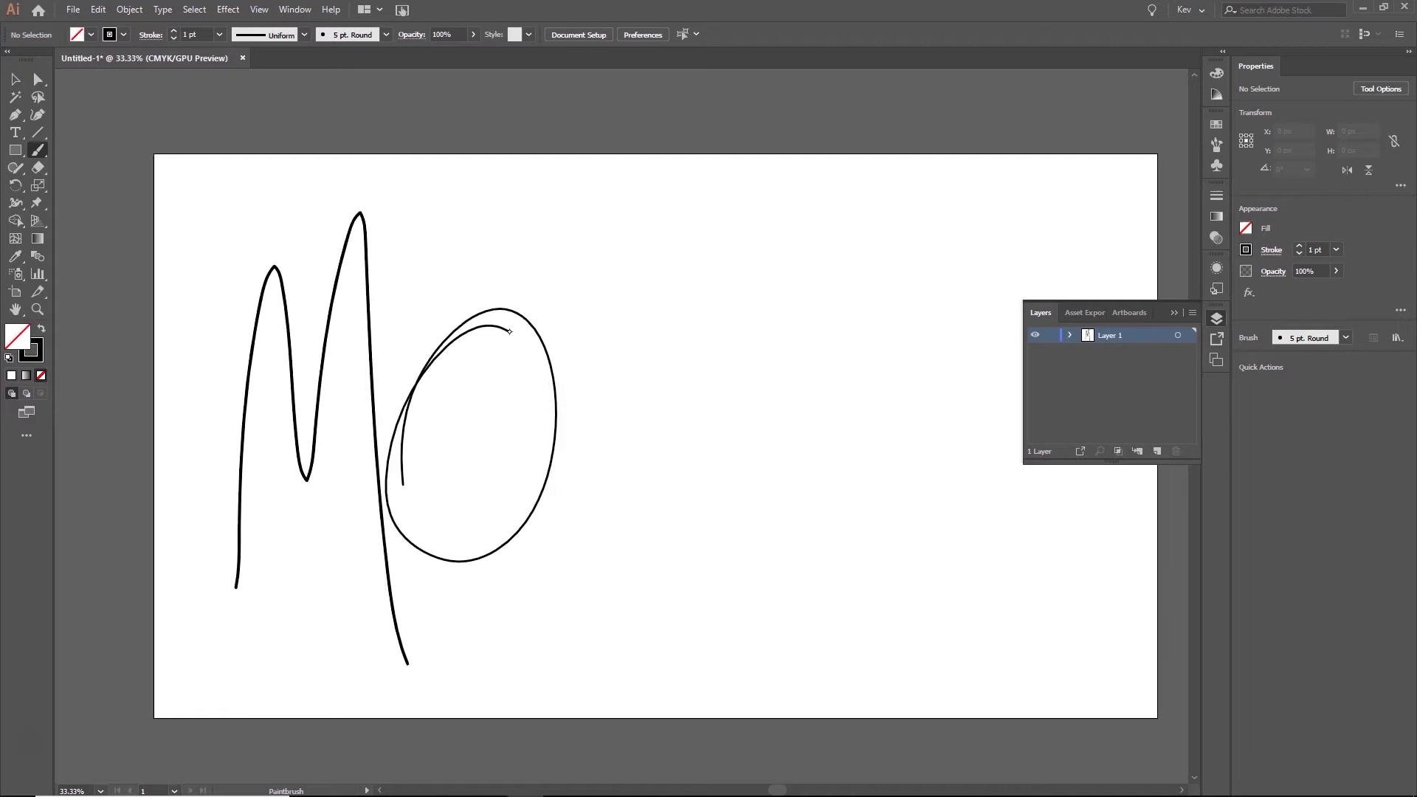
drag(583, 537, 664, 295)
mouse_move(712, 294)
mouse_down()
mouse_move(741, 543)
mouse_move(695, 595)
mouse_up()
drag(836, 519, 918, 559)
drag(875, 725, 977, 254)
key(ctrl+z)
key(ctrl+z)
key(ctrl+z)
key(ctrl+z)
key(ctrl+z)
key(ctrl+z)
key(ctrl+z)
key(ctrl+z)
key(ctrl+z)
key(ctrl+z)
key(ctrl+z)
key(ctrl+z)
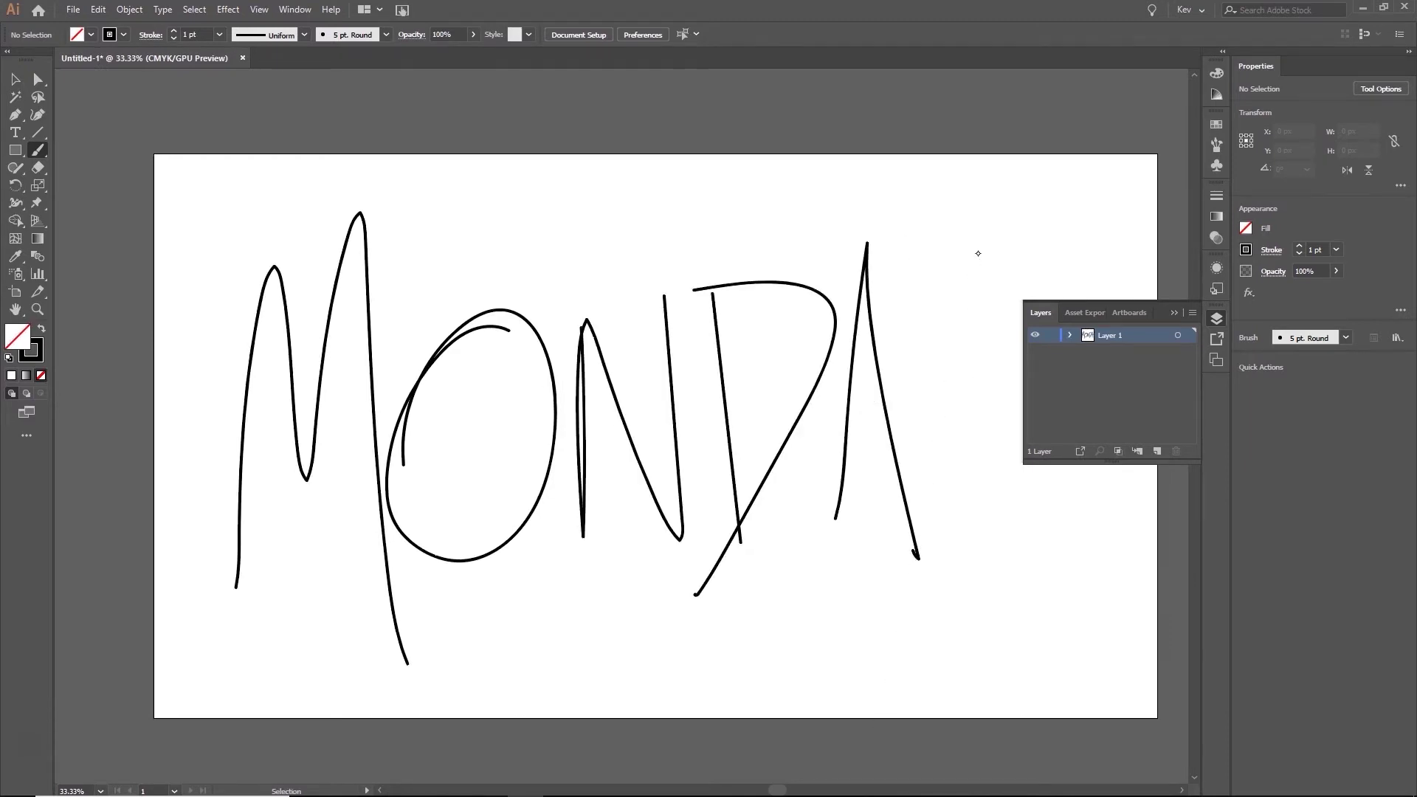
Step: Repaint MONDAY letter by letter — M, O, N, D, A and Y — in black brush strokes
drag(227, 596, 331, 374)
key(ctrl+z)
mouse_move(222, 580)
mouse_down()
mouse_move(326, 512)
mouse_move(425, 676)
mouse_up()
mouse_move(516, 325)
mouse_down()
mouse_move(443, 361)
mouse_move(432, 420)
mouse_up()
drag(599, 485, 658, 226)
drag(695, 282, 721, 521)
drag(673, 290, 620, 575)
mouse_move(856, 283)
mouse_down()
mouse_move(831, 518)
mouse_move(947, 546)
mouse_up()
drag(833, 371, 952, 366)
drag(910, 227, 974, 325)
drag(931, 713, 998, 230)
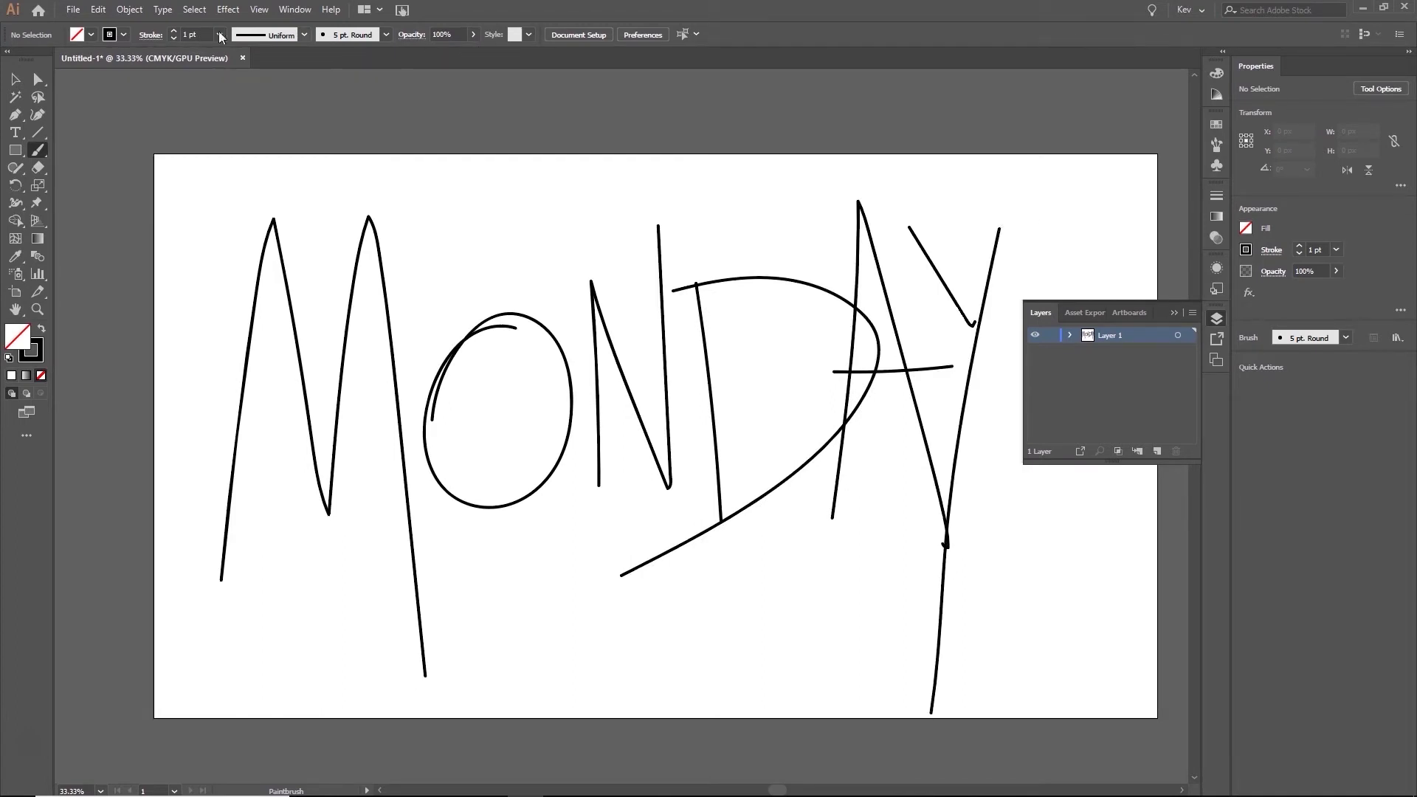
Step: Marquee-select all the MONDAY strokes with the Direct Selection tool
key(a)
click(944, 547)
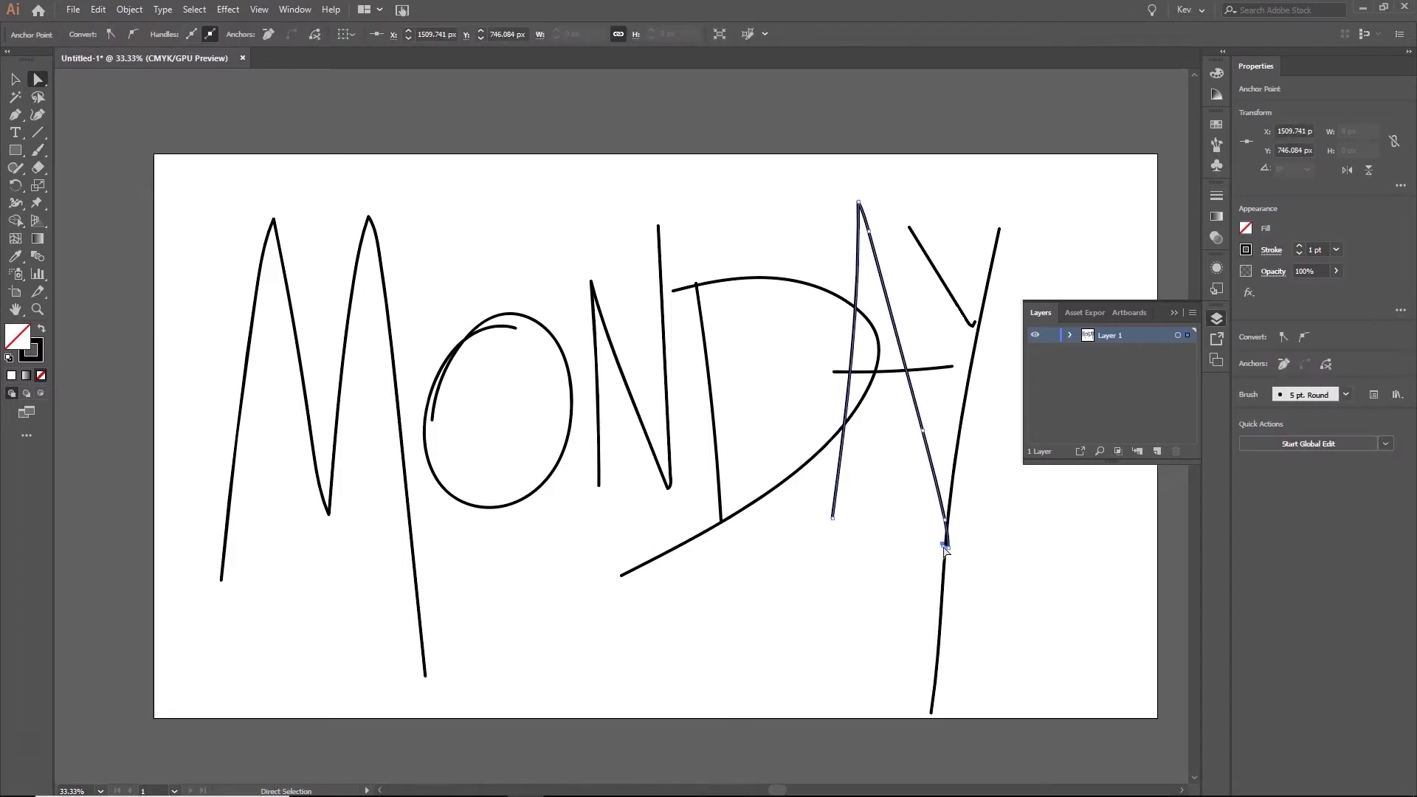
click(945, 547)
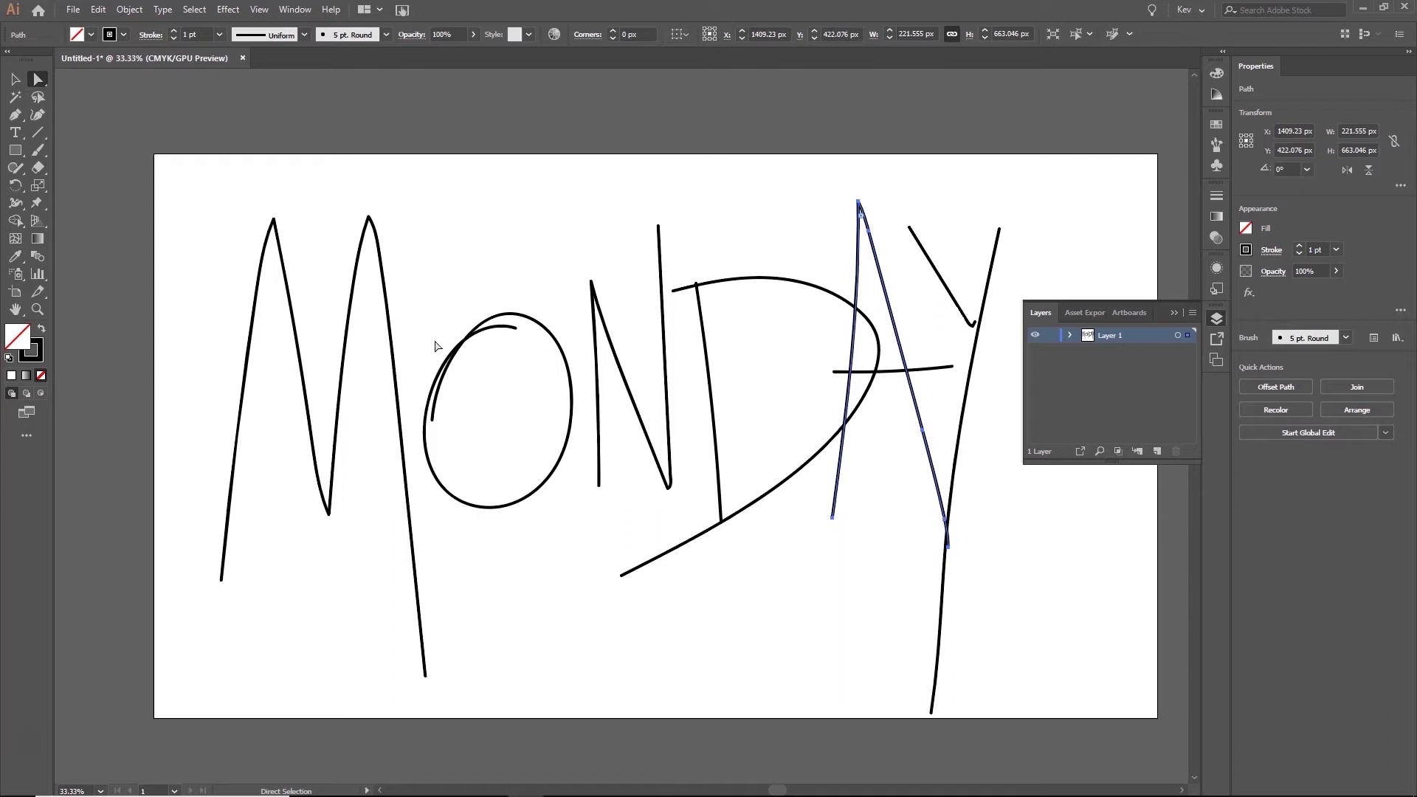
drag(191, 180, 1078, 720)
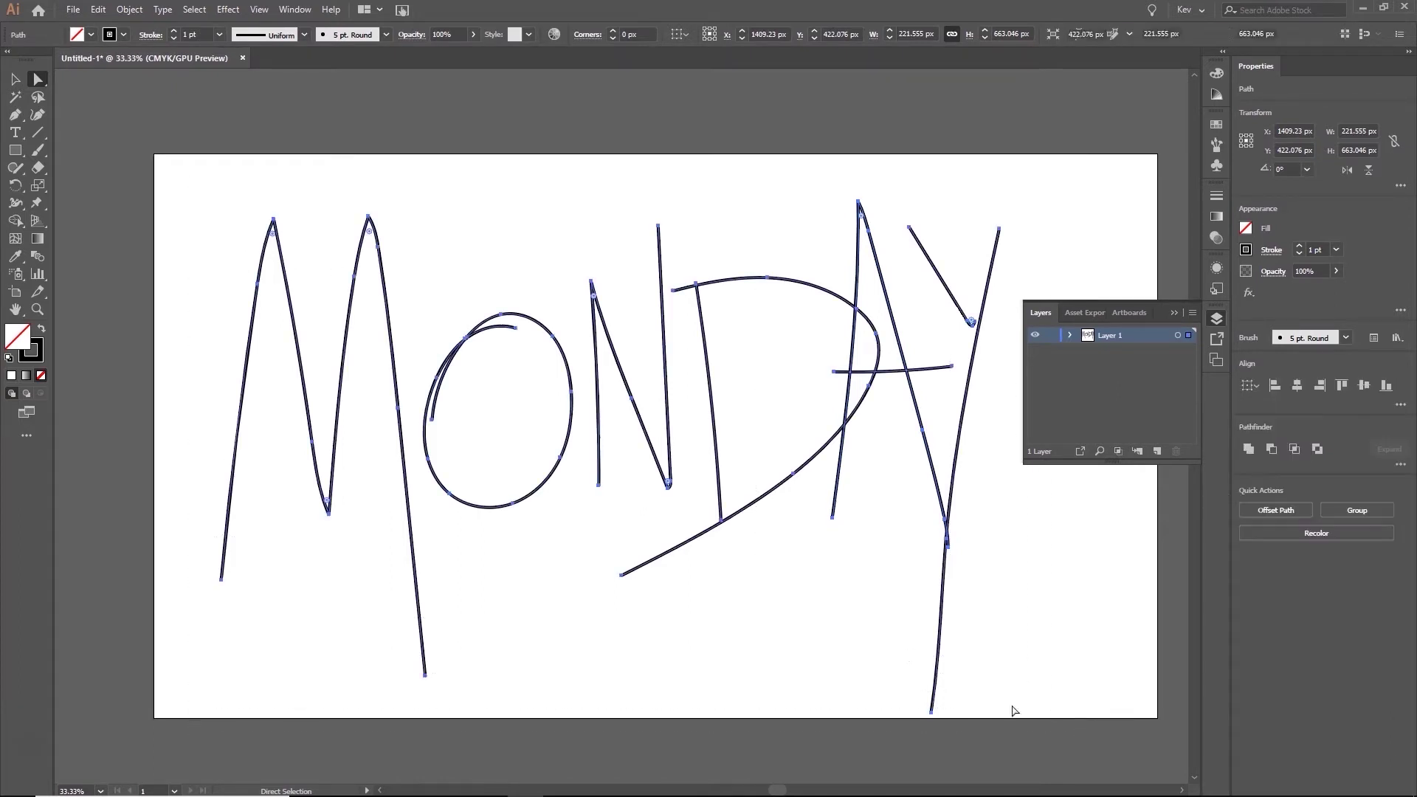
Step: Switch the strokes' brush definition to Basic, then check the result and reselect all paths
click(358, 35)
click(335, 116)
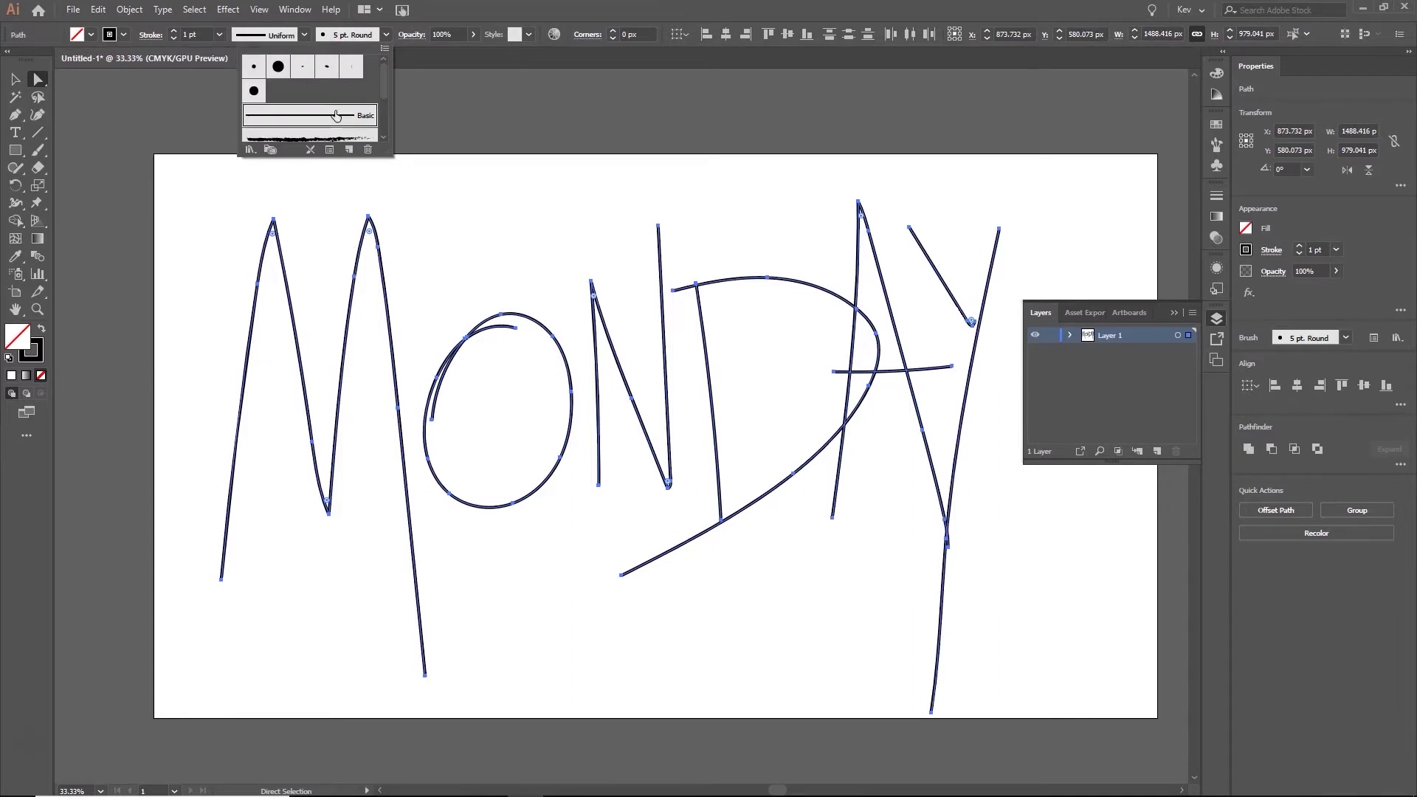
click(491, 236)
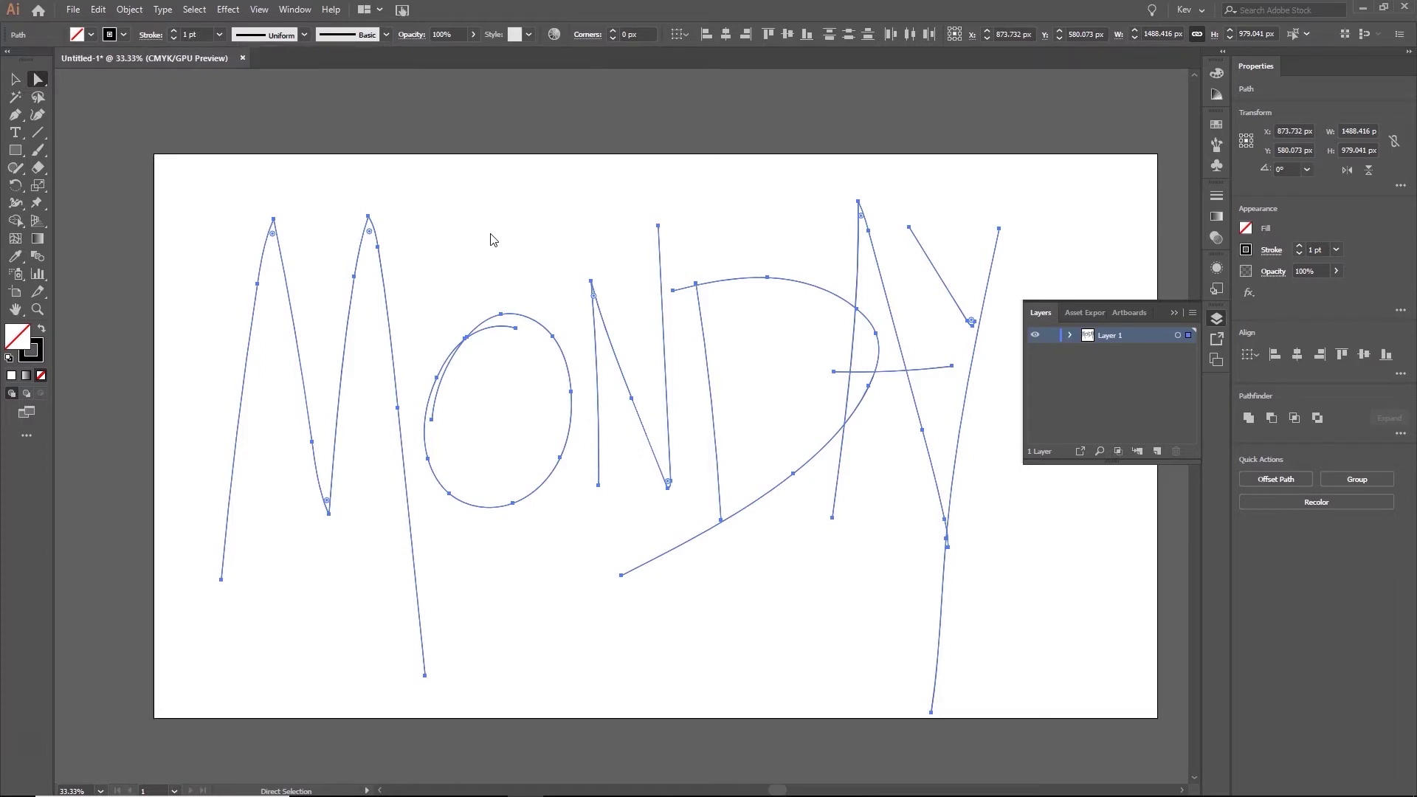
click(424, 234)
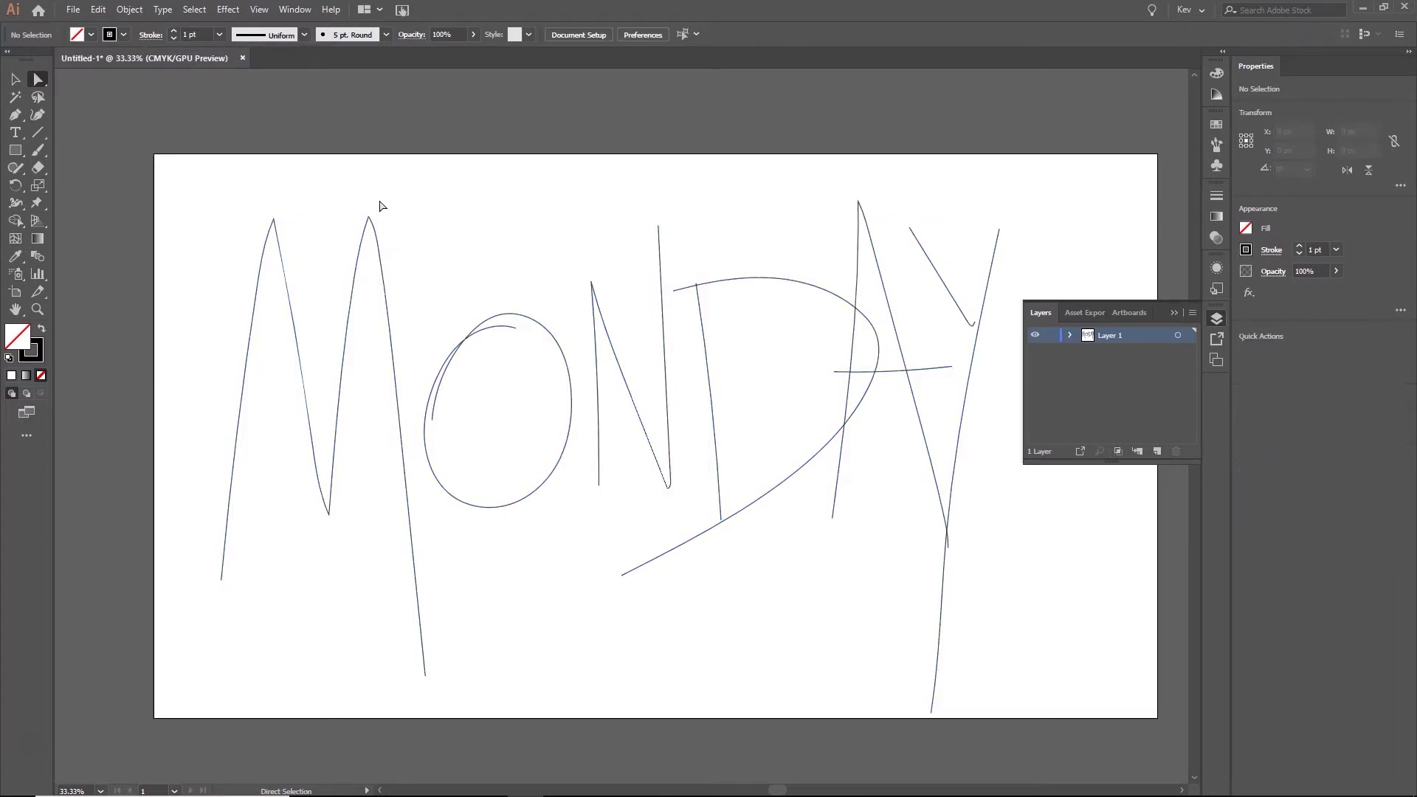
drag(203, 139, 950, 740)
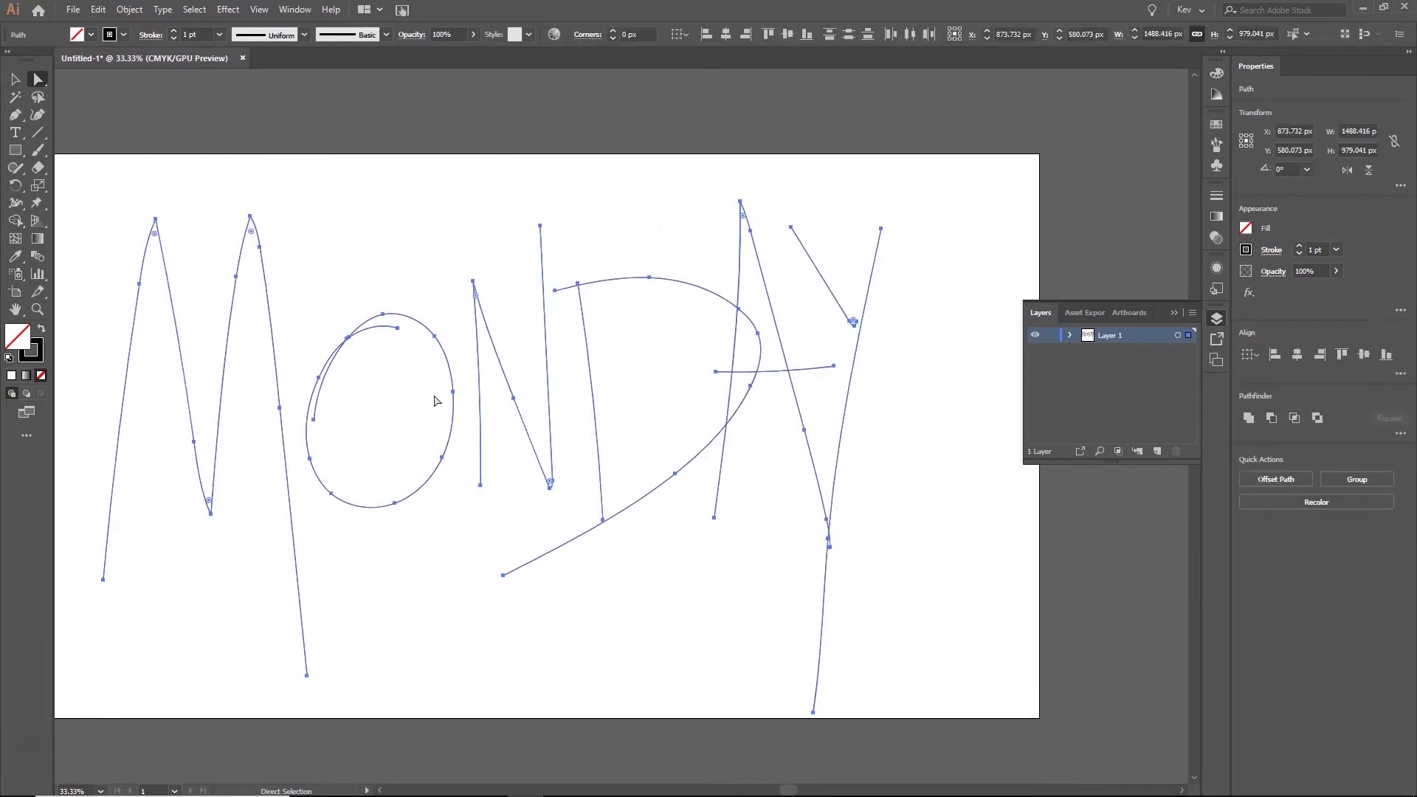
Step: Give the MONDAY strokes Round Cap and Round Join, then reselect all the strokes
click(150, 35)
click(74, 72)
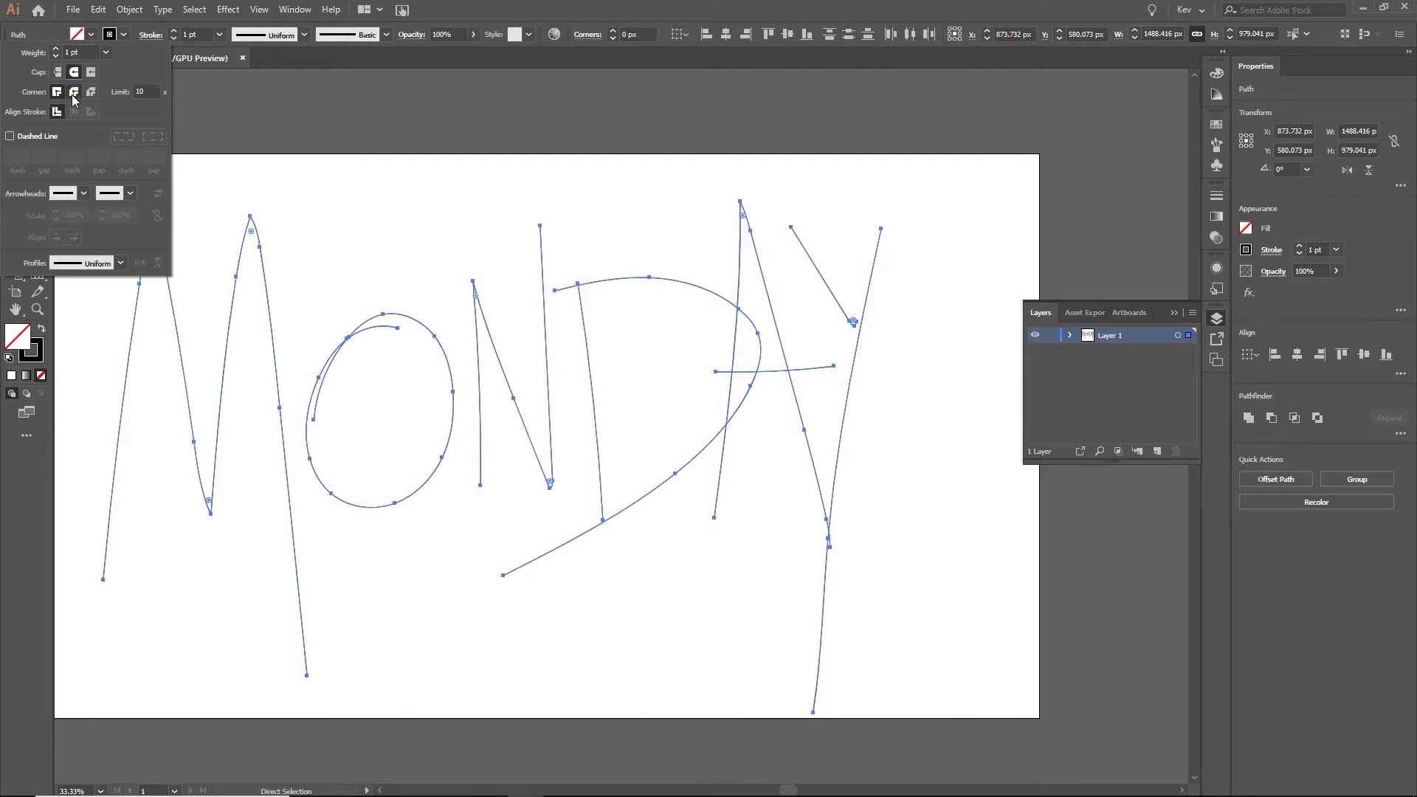
click(74, 91)
click(309, 190)
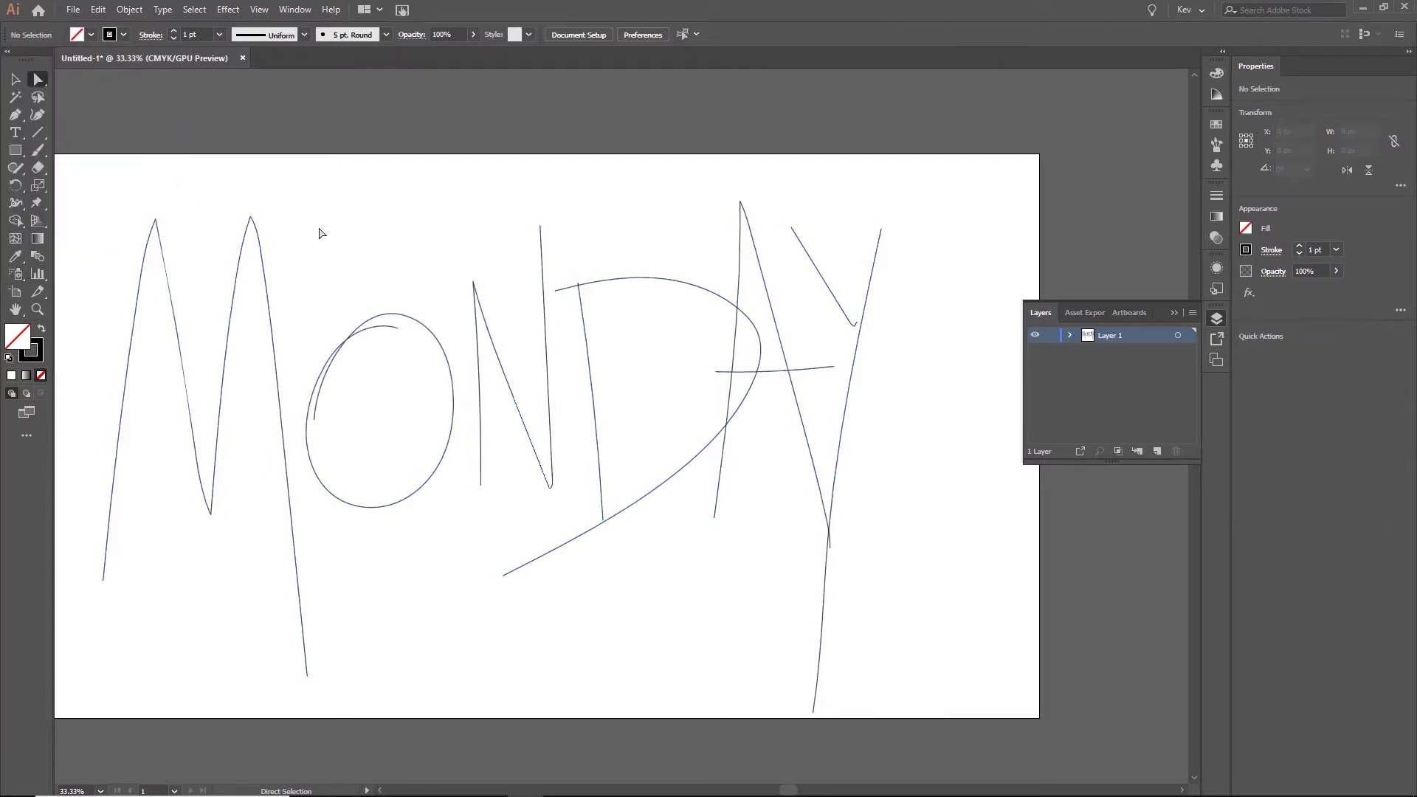
drag(110, 190, 277, 310)
drag(86, 166, 966, 729)
Step: Try a dashed line on the letters, then turn Dashed Line back off
click(149, 36)
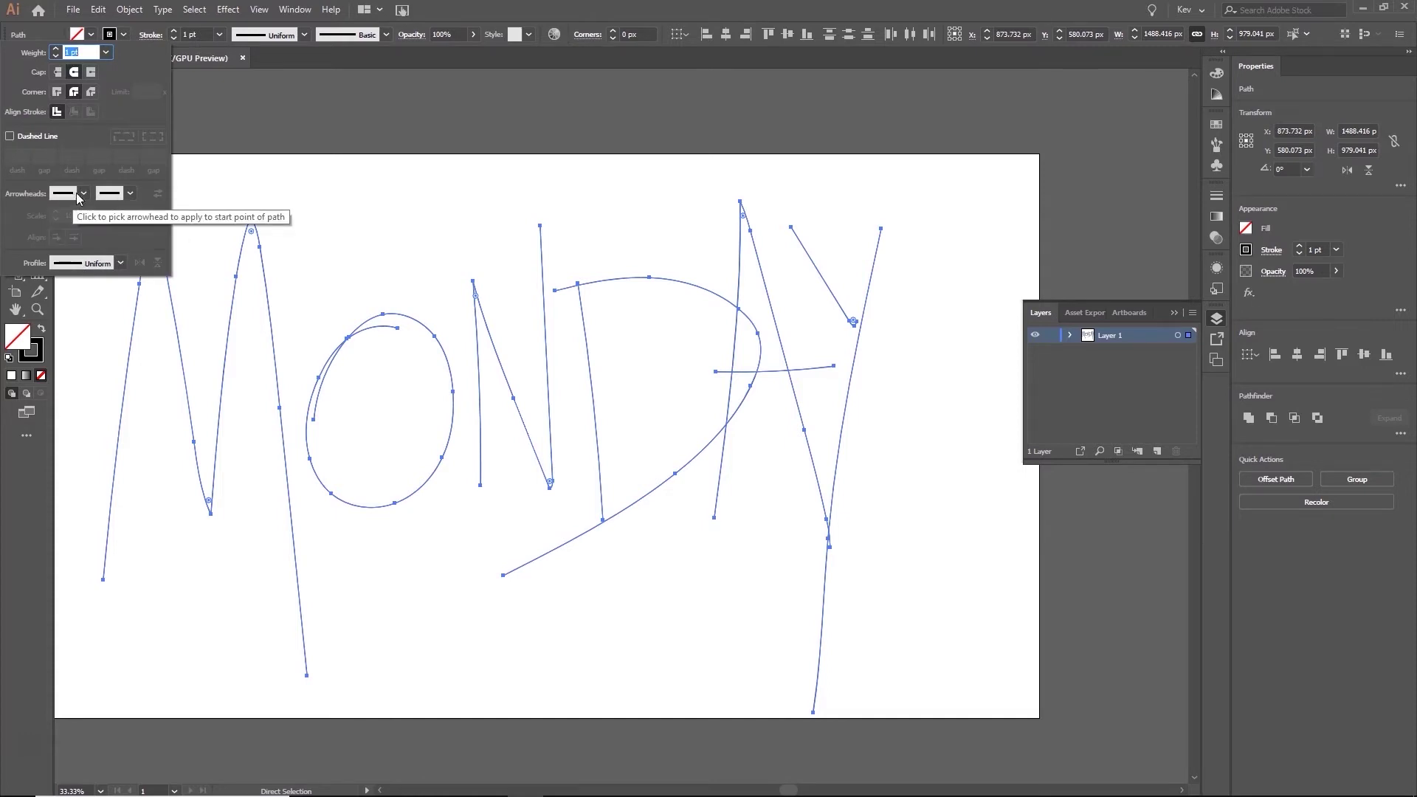
click(23, 140)
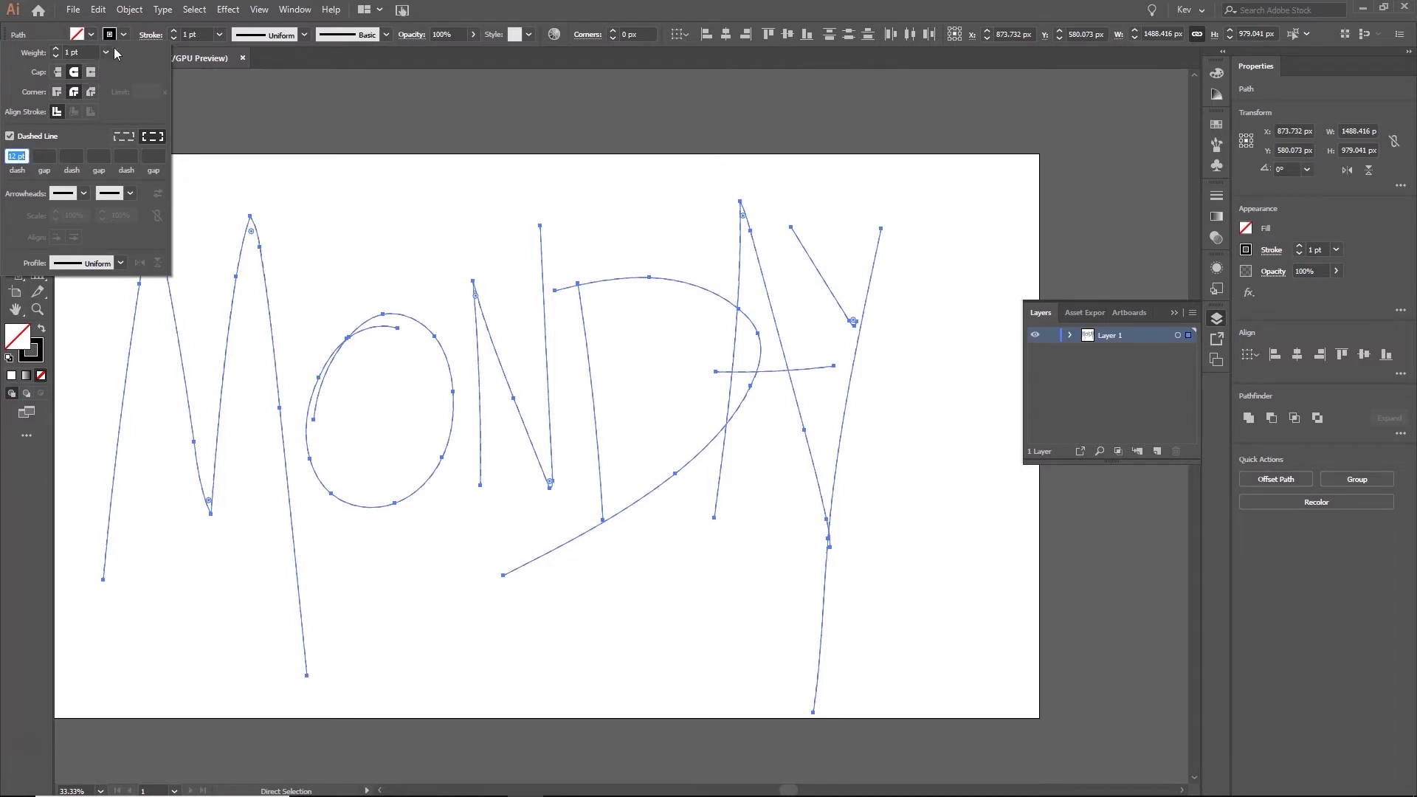
click(13, 137)
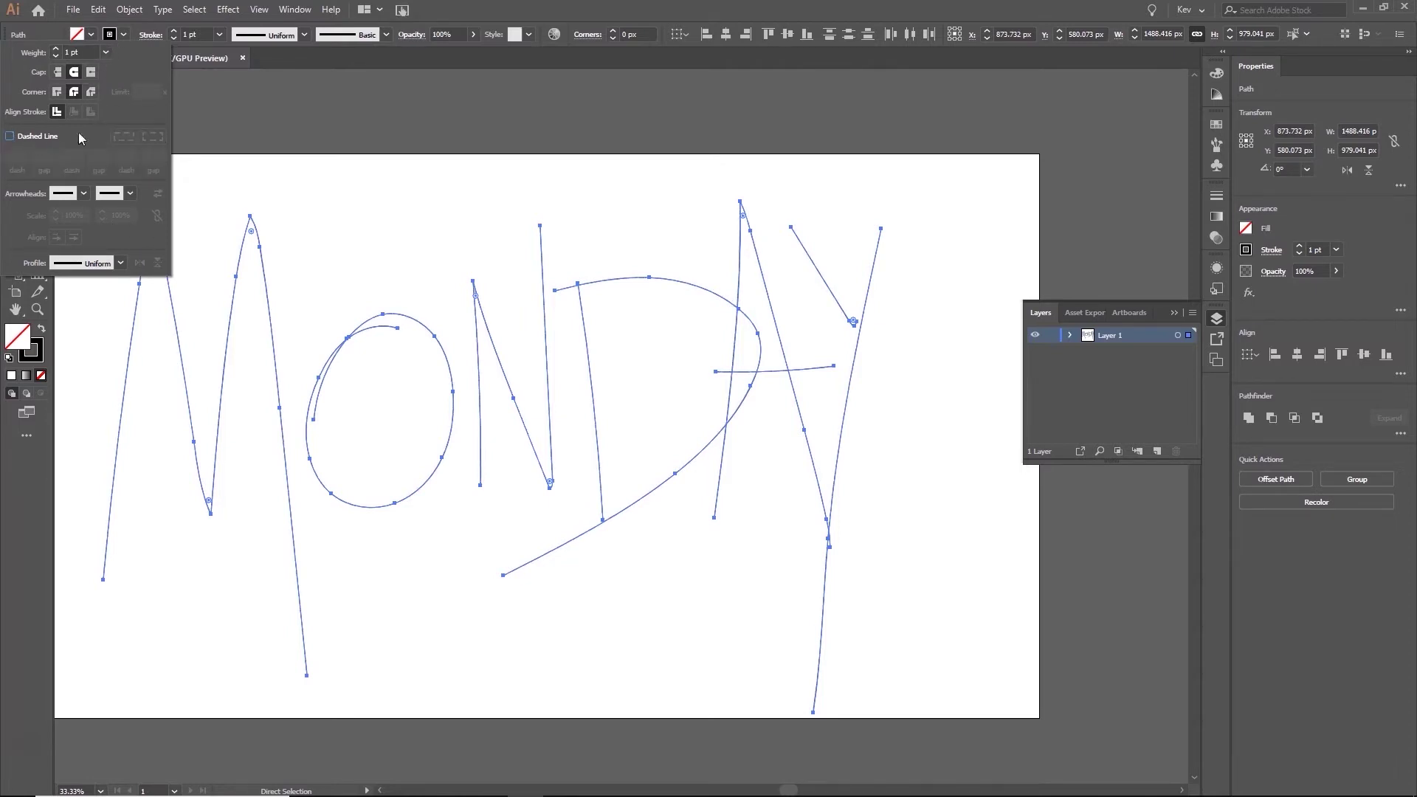
click(535, 237)
Step: Move the Y slightly to the right with the Selection tool
key(v)
click(786, 329)
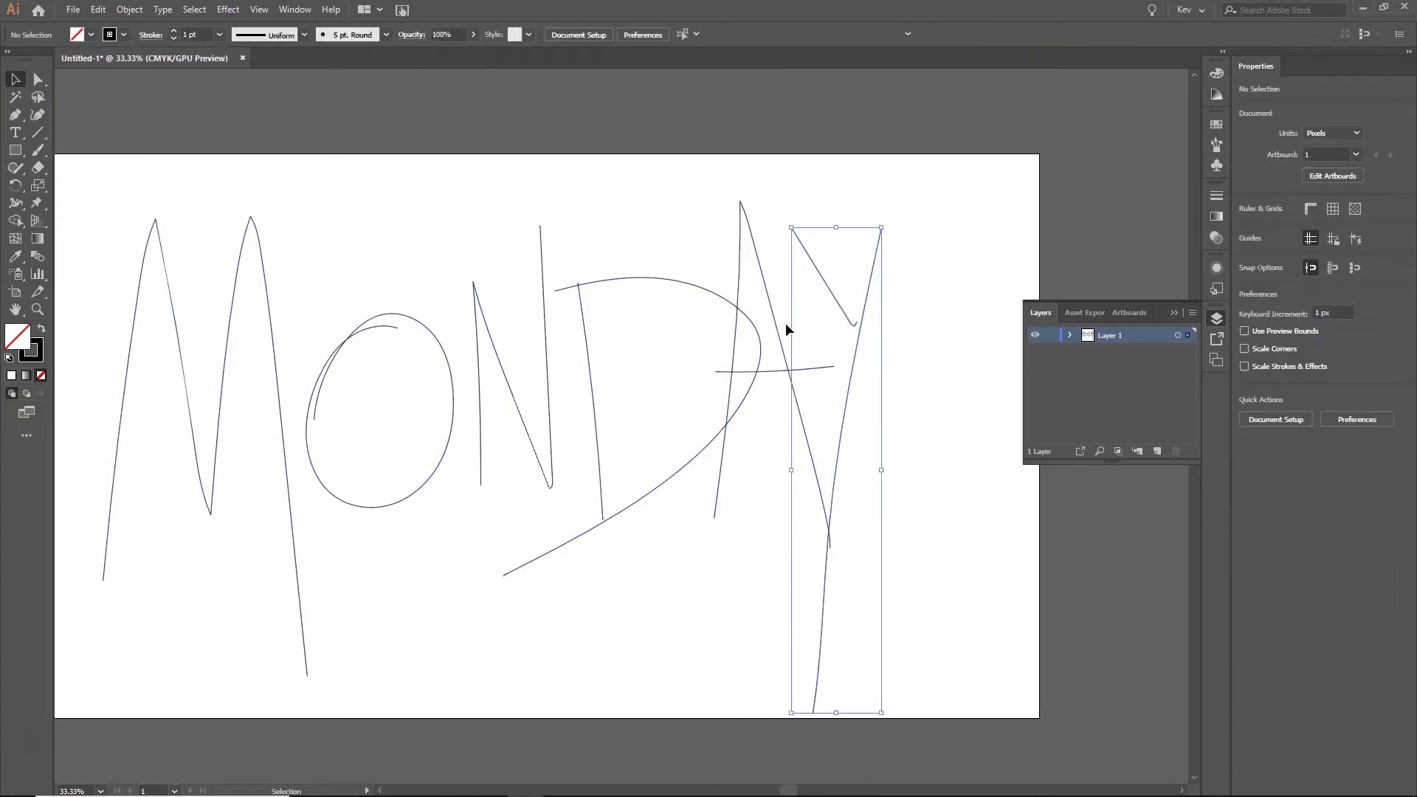
mouse_move(787, 330)
mouse_down()
mouse_move(790, 395)
mouse_move(828, 411)
mouse_up()
click(411, 433)
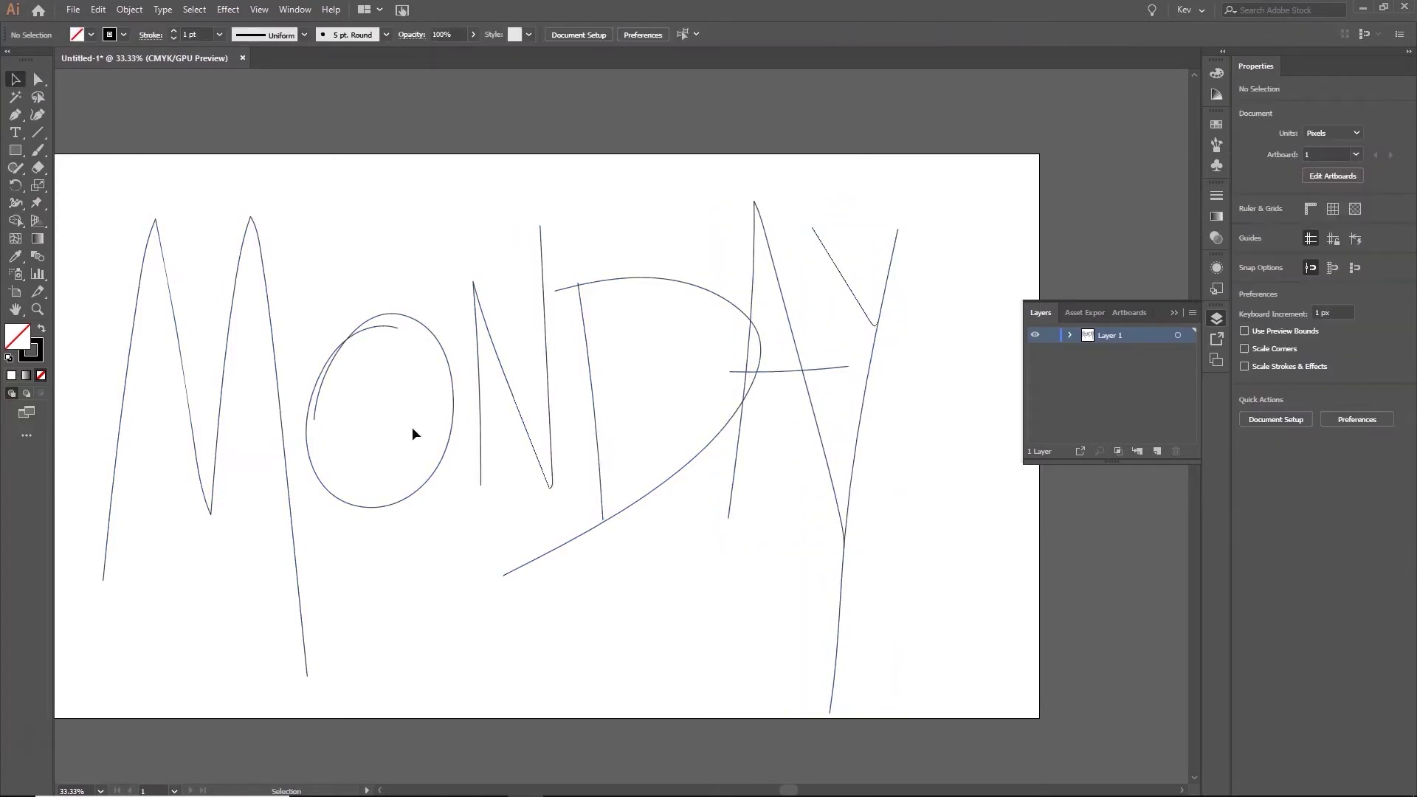
Step: Save the drawing as title.ai in the monday folder, accepting the default Illustrator Options
click(74, 11)
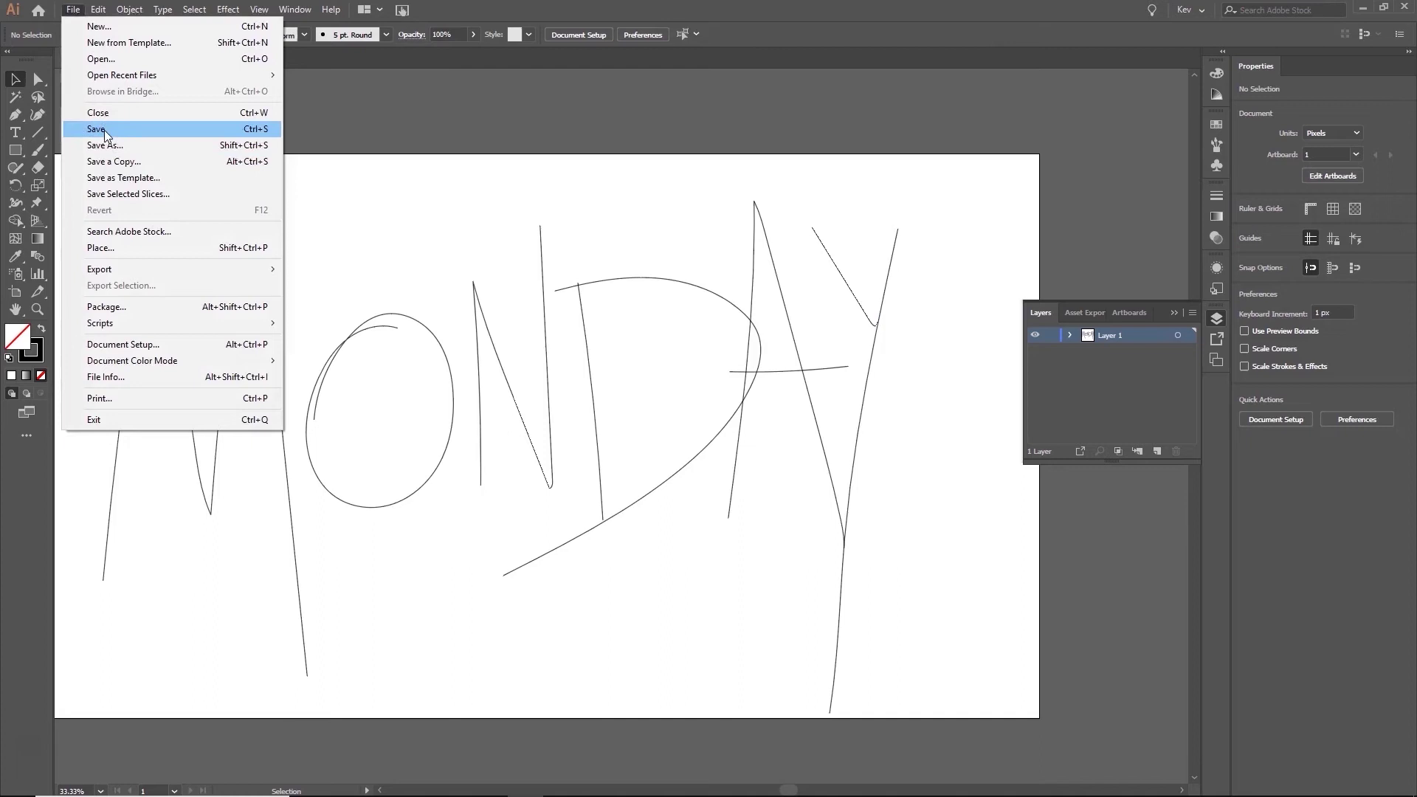
click(105, 130)
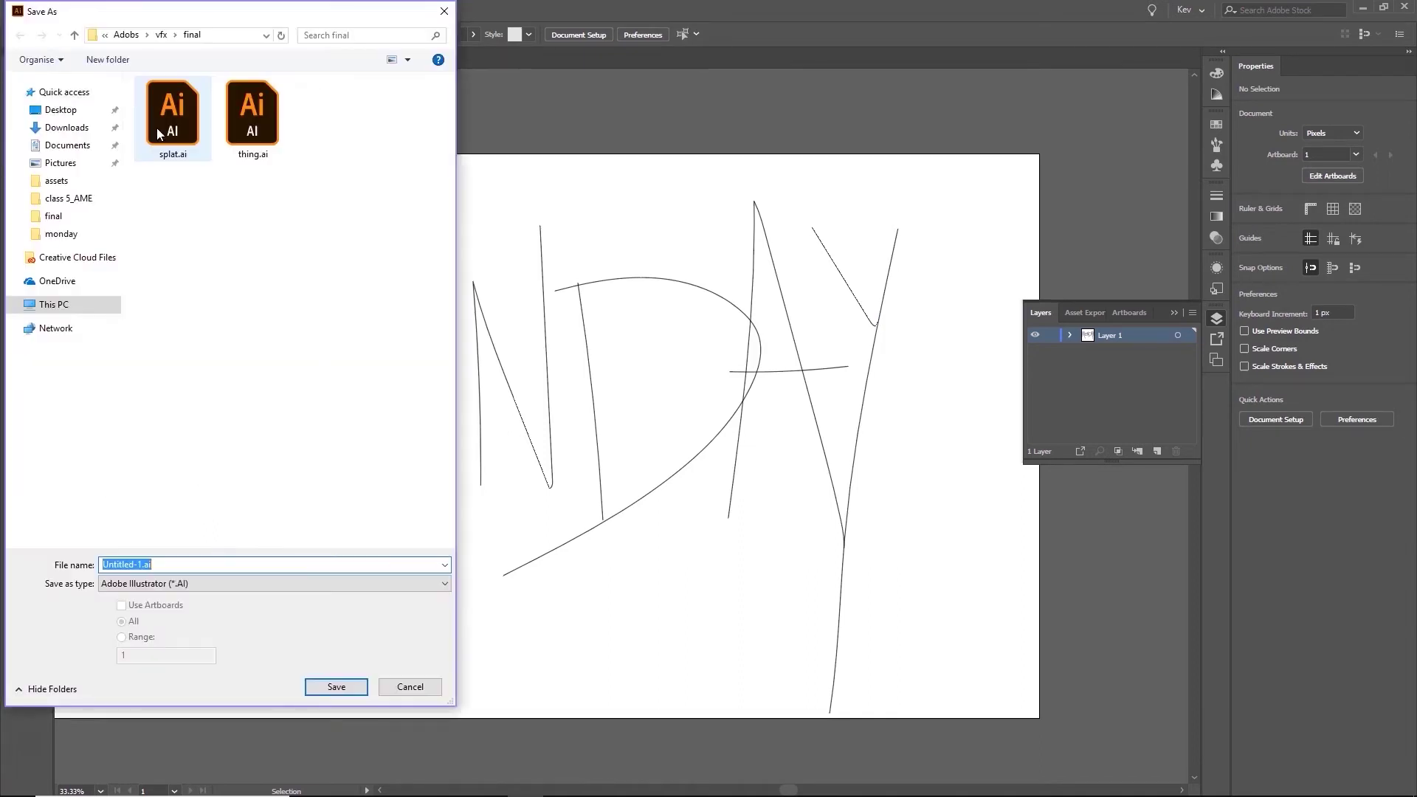
click(60, 234)
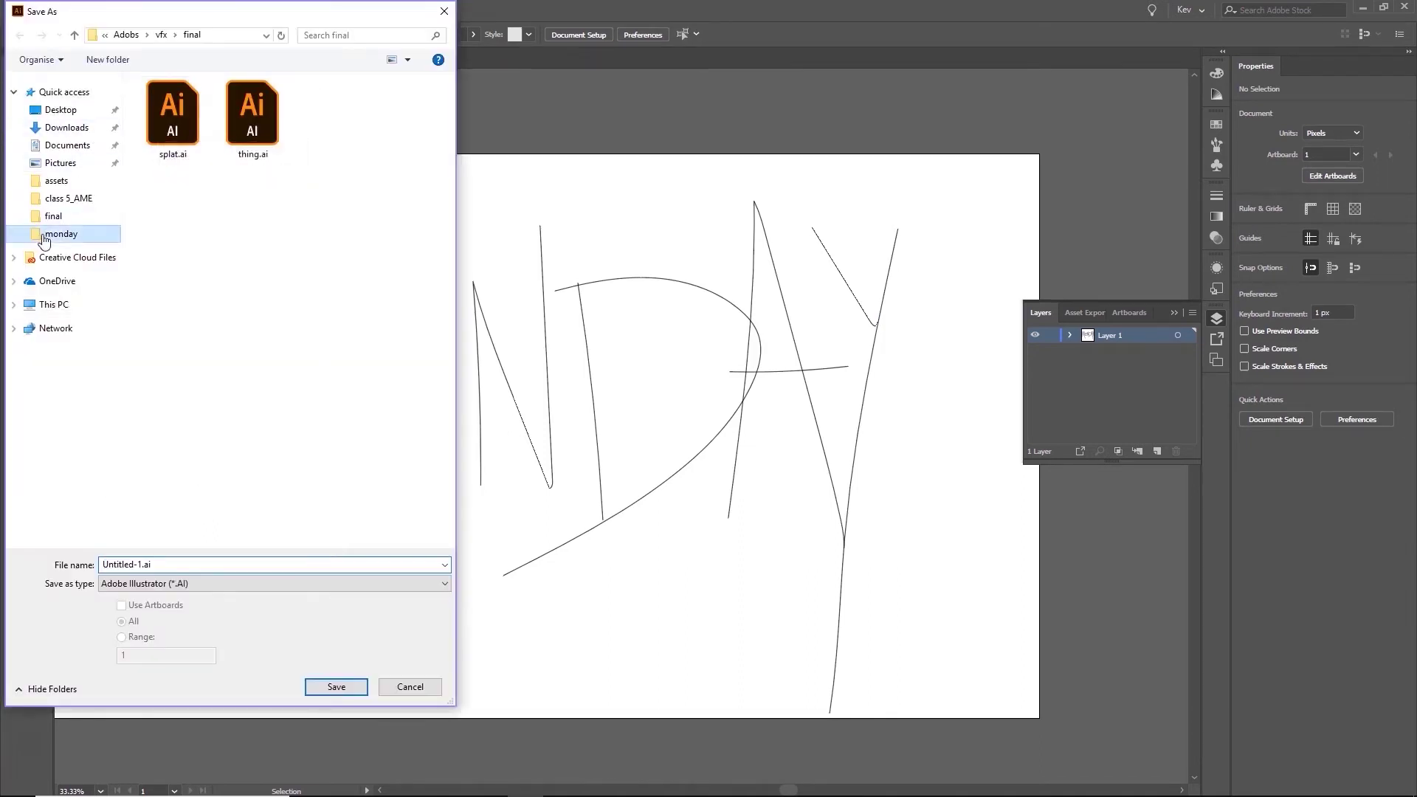
double_click(158, 564)
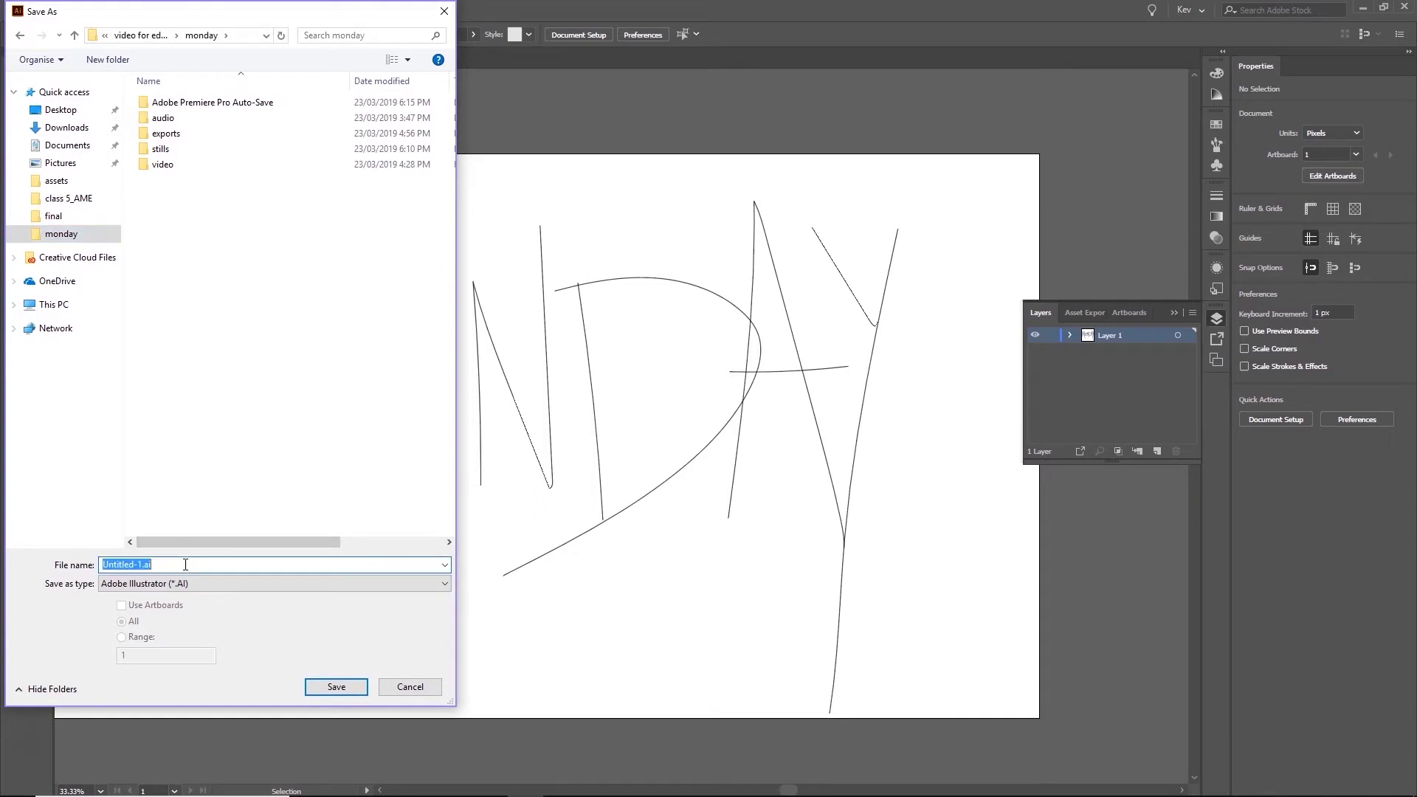
text(title)
key(Return)
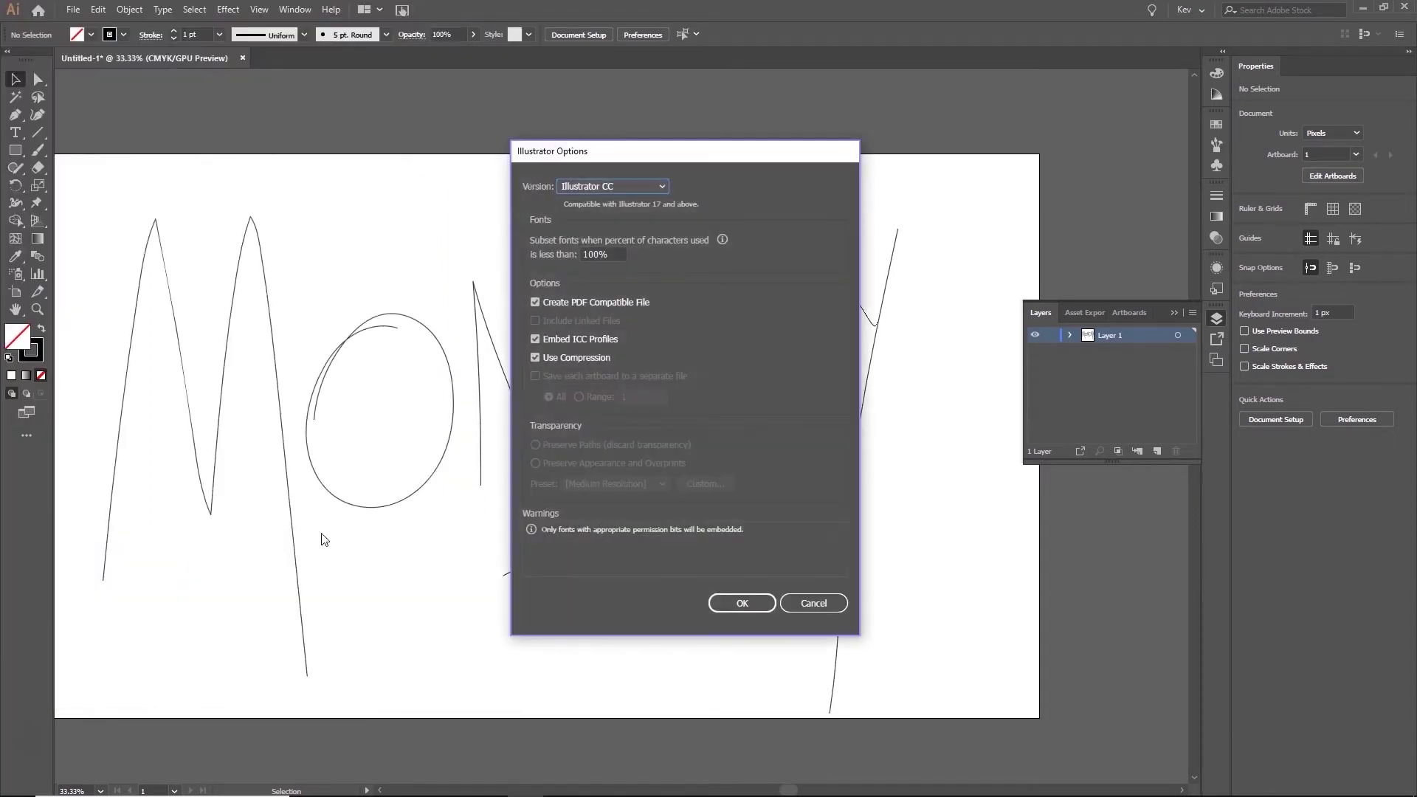
click(736, 613)
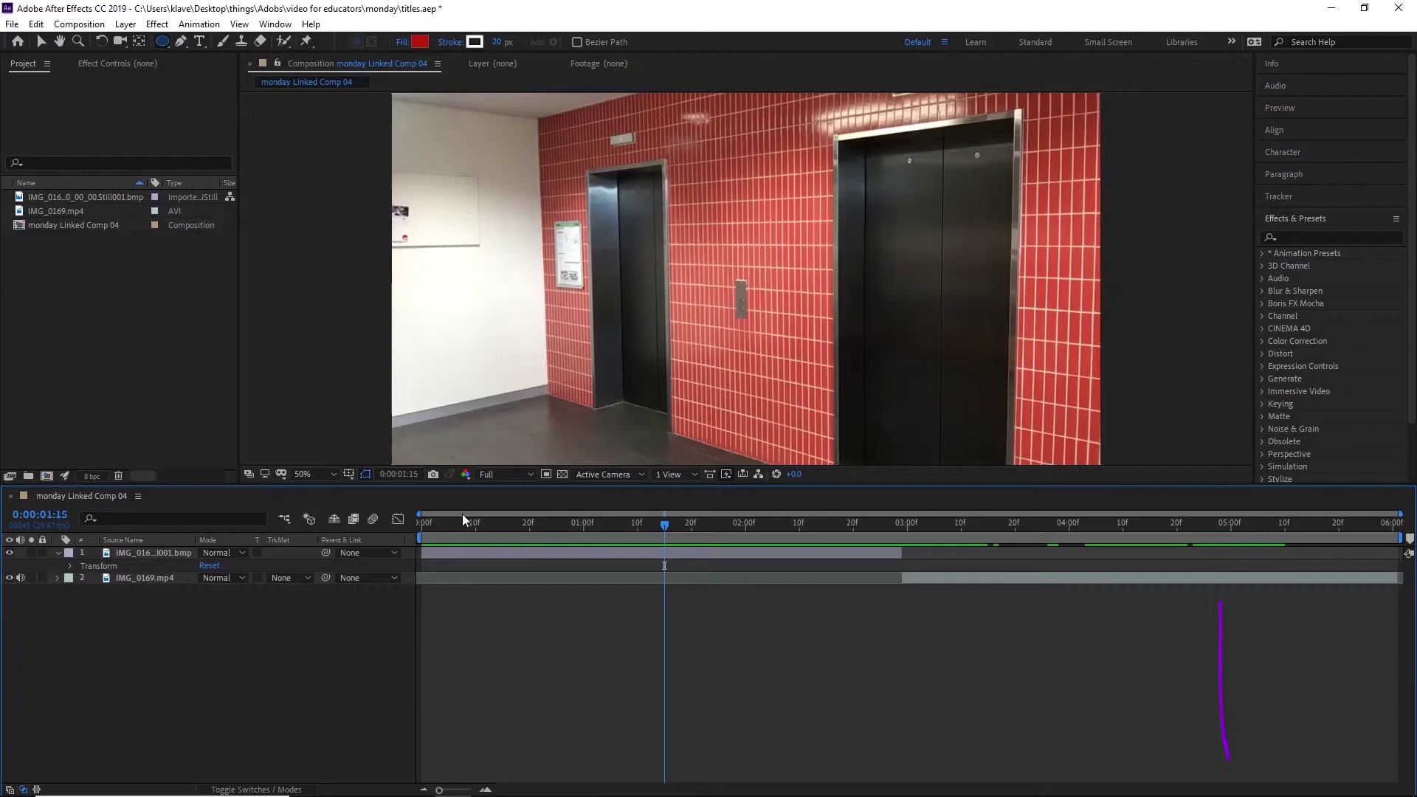
Step: Import title.ai and drag it into monday Linked Comp 04 as the top layer
right_click(126, 342)
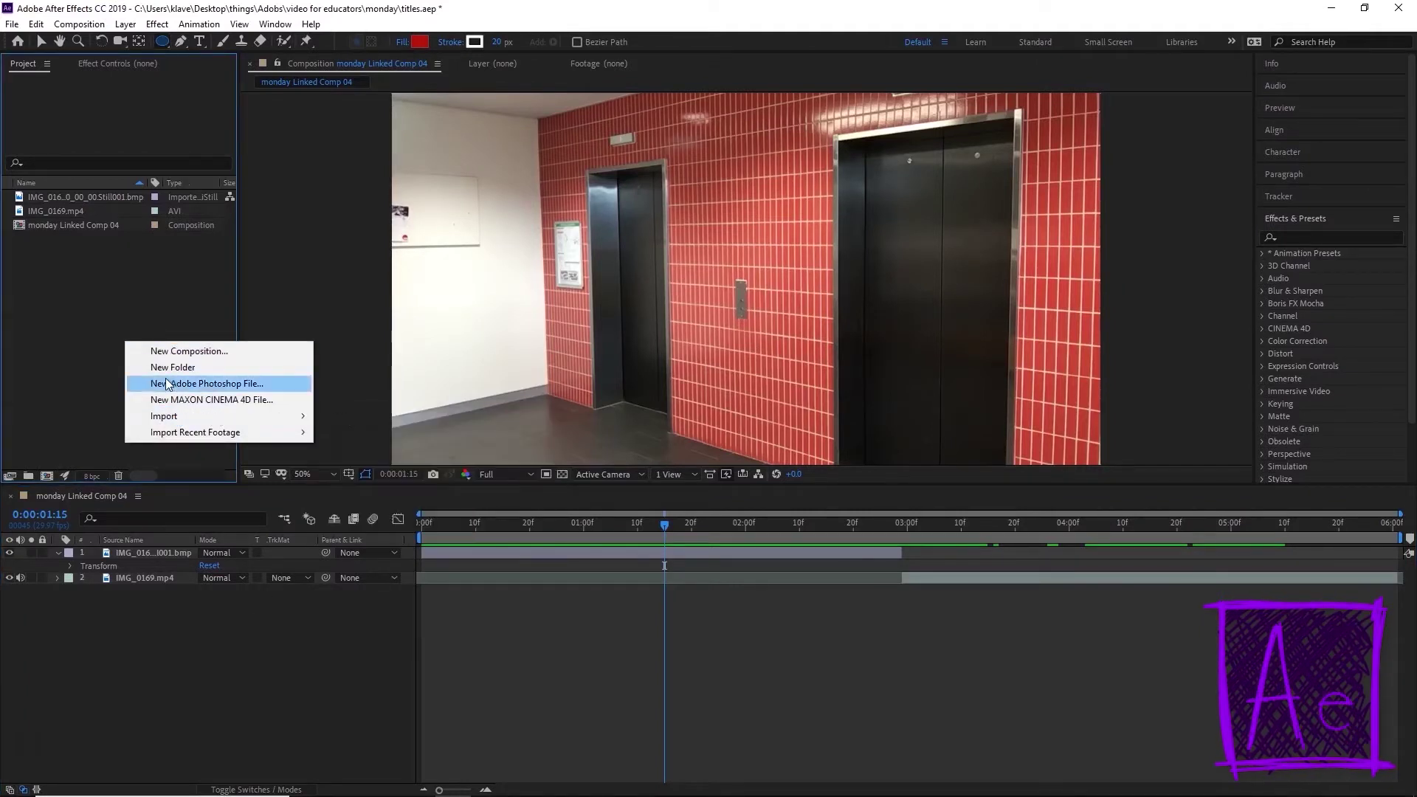
mouse_move(273, 418)
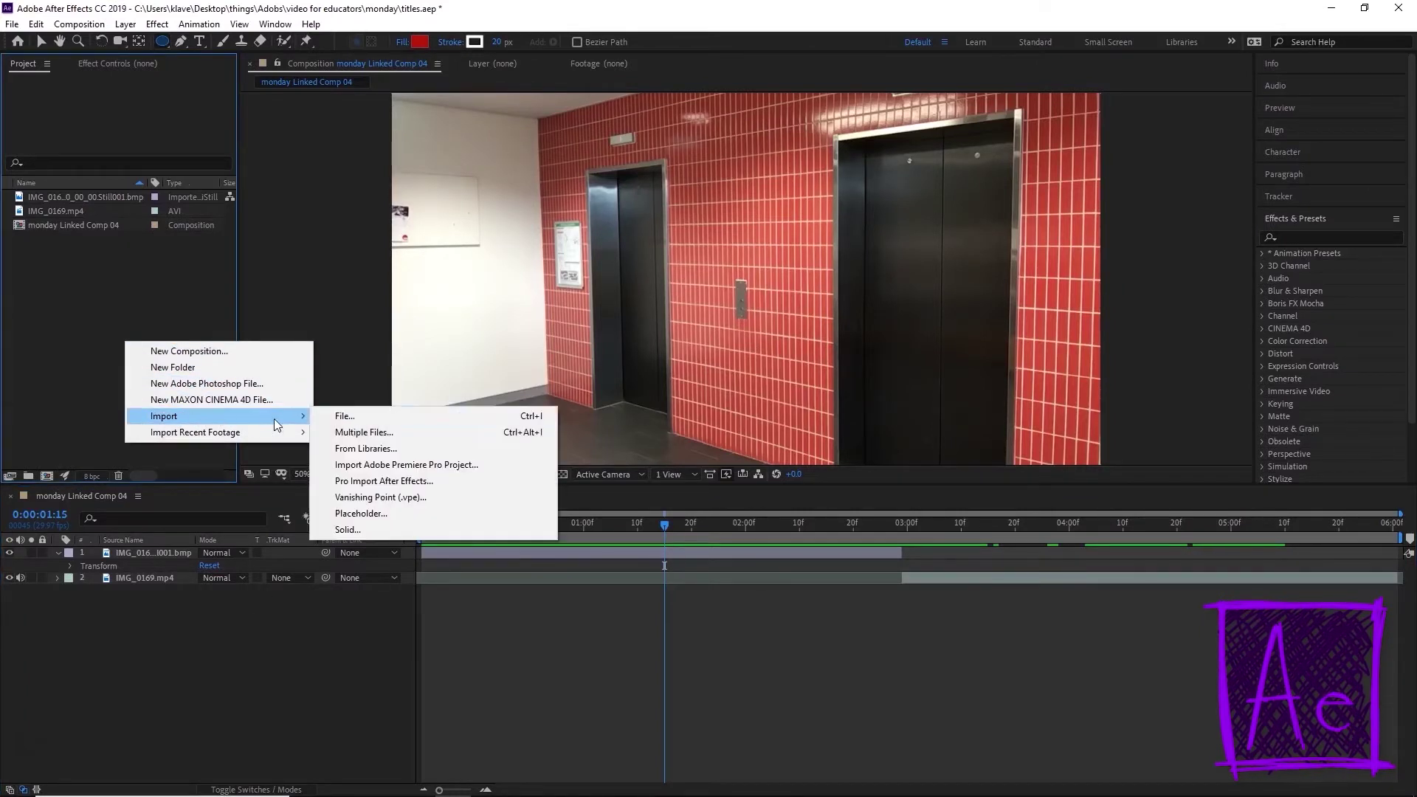
click(332, 418)
click(193, 227)
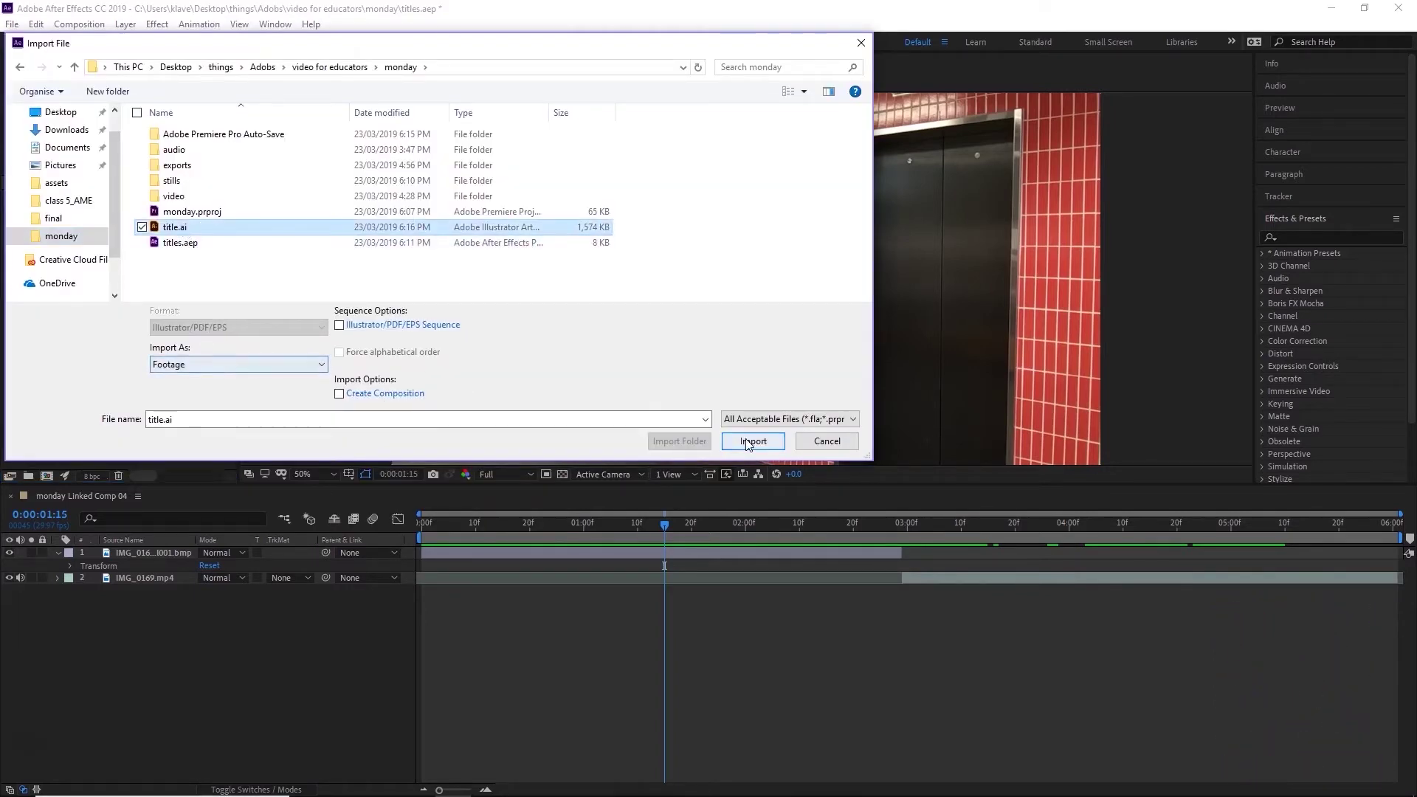
click(781, 444)
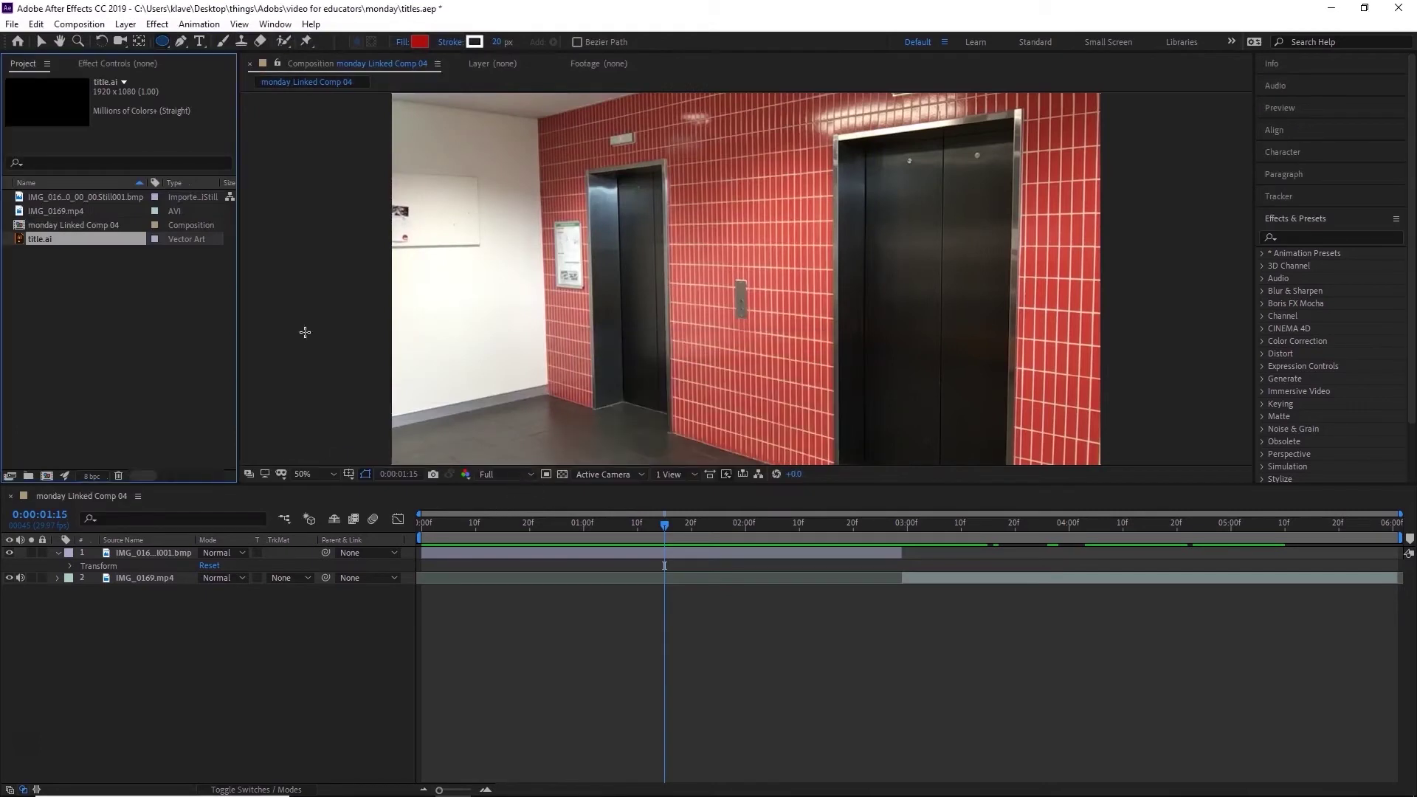
click(30, 241)
drag(24, 240, 540, 556)
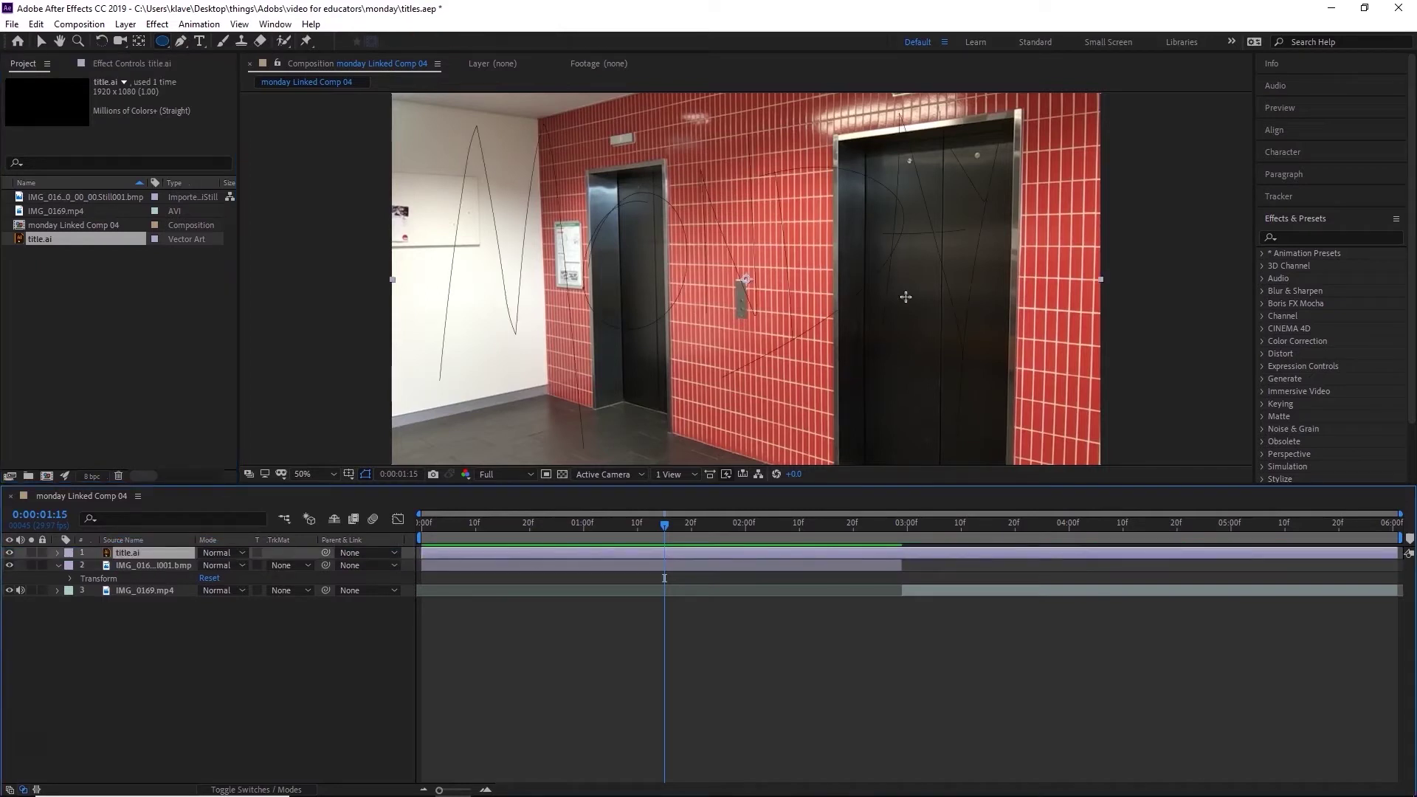
Step: Convert the title.ai layer with Create Shapes from Vector Layer, producing the title Outlines layer
click(285, 670)
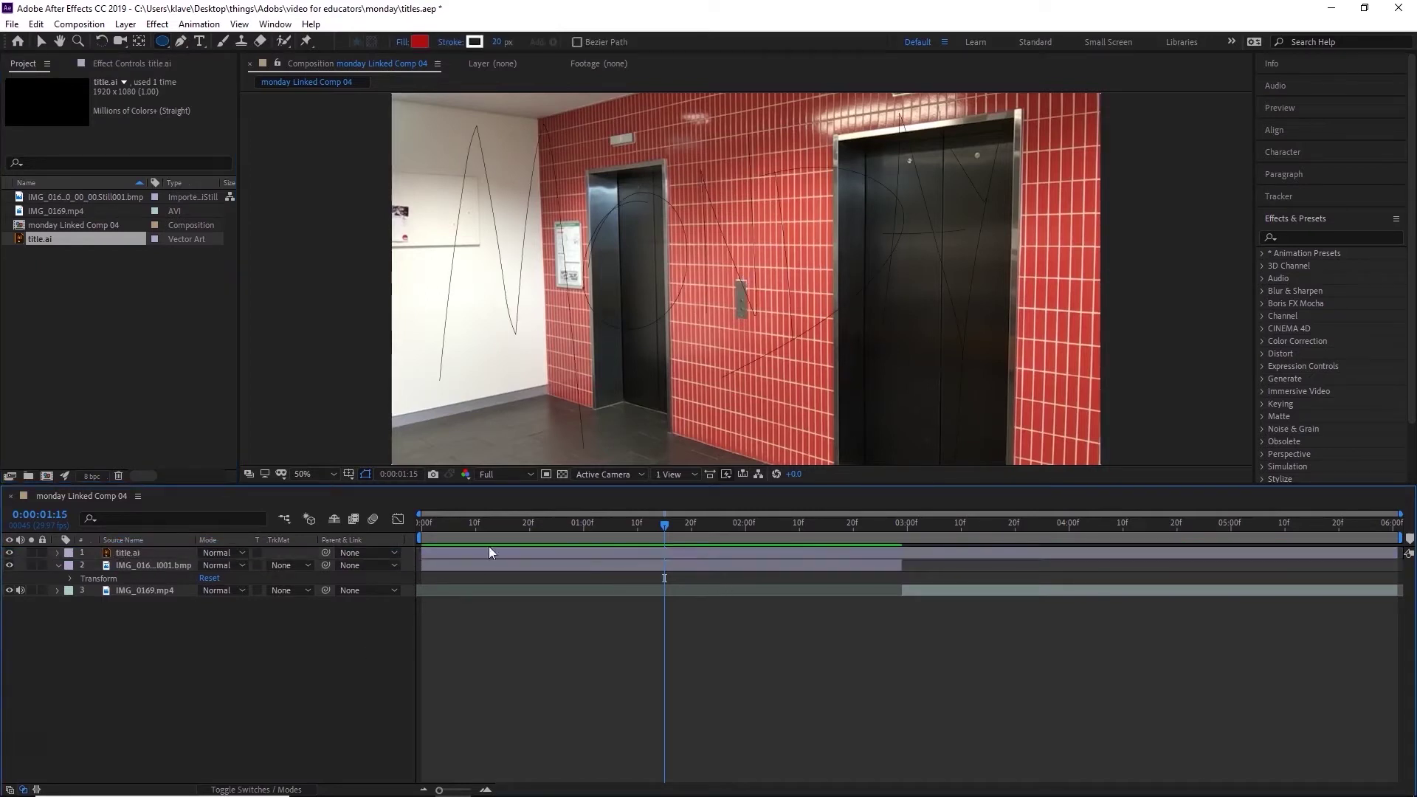
click(500, 550)
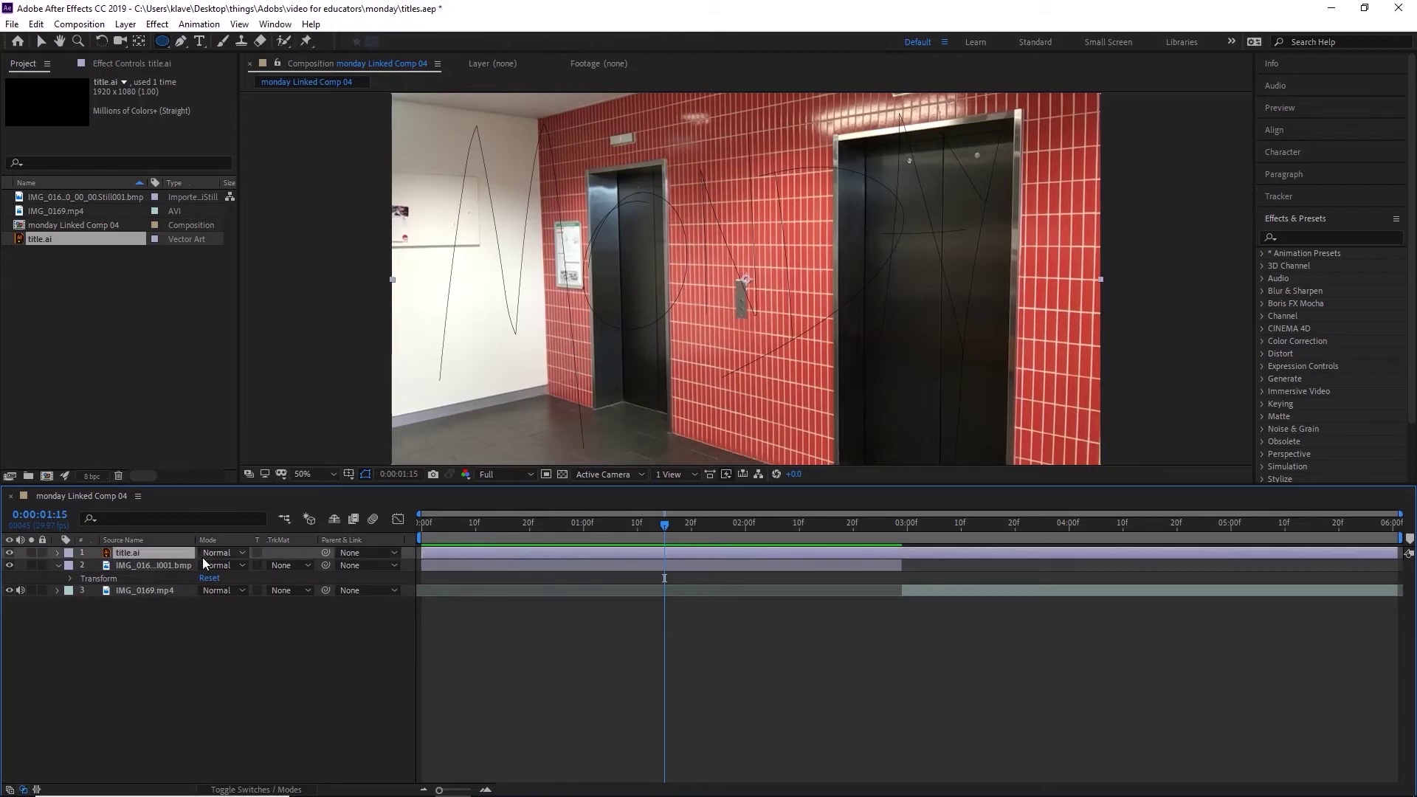
right_click(133, 552)
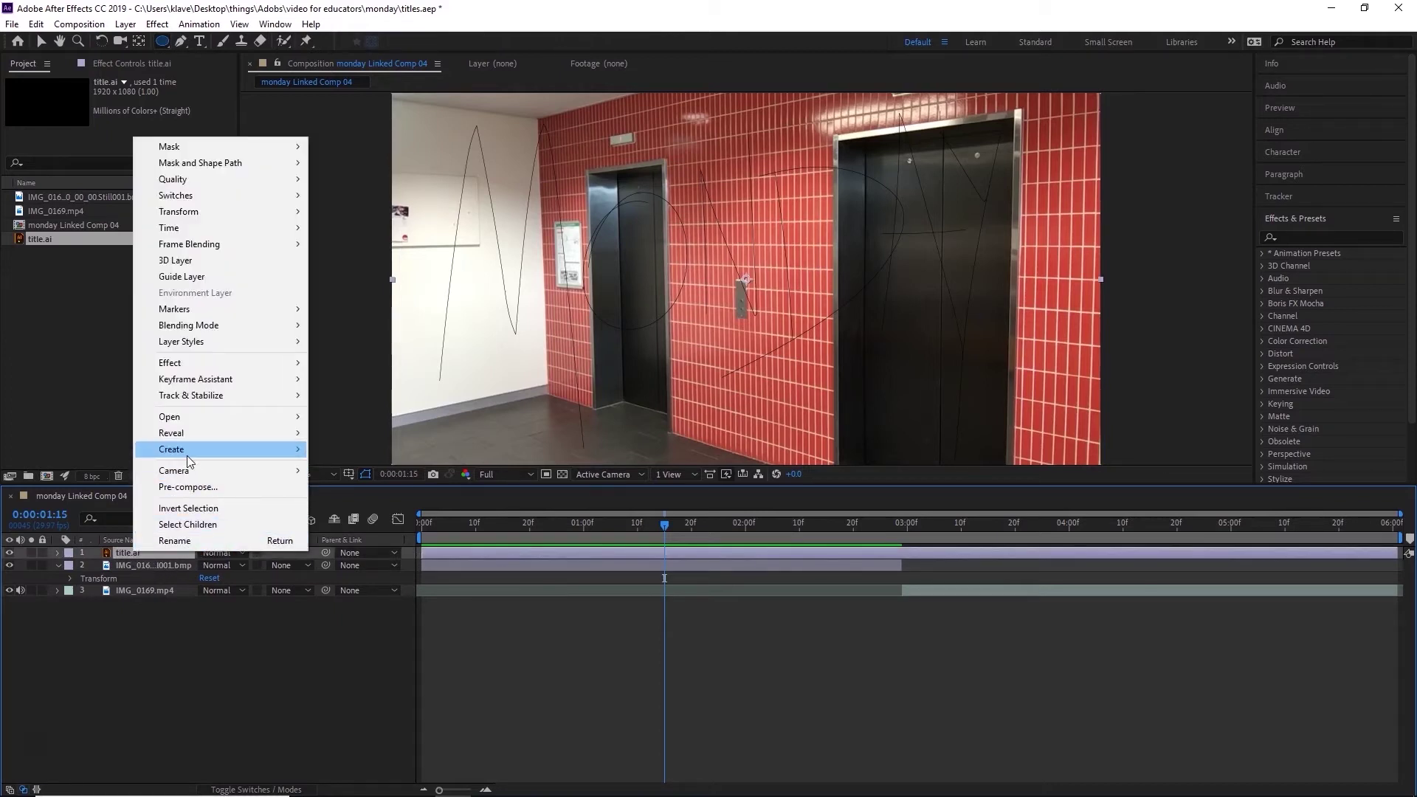
mouse_move(187, 455)
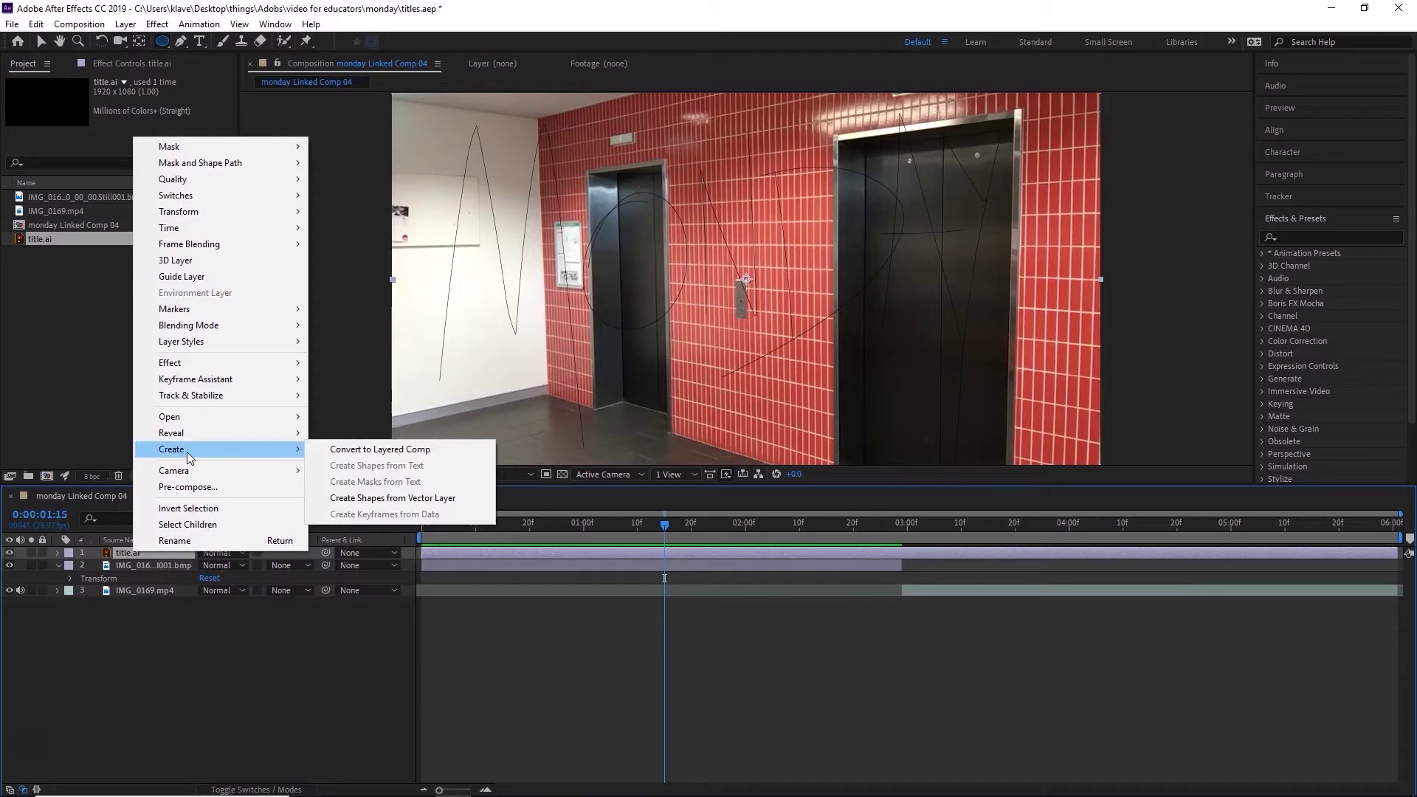
click(357, 499)
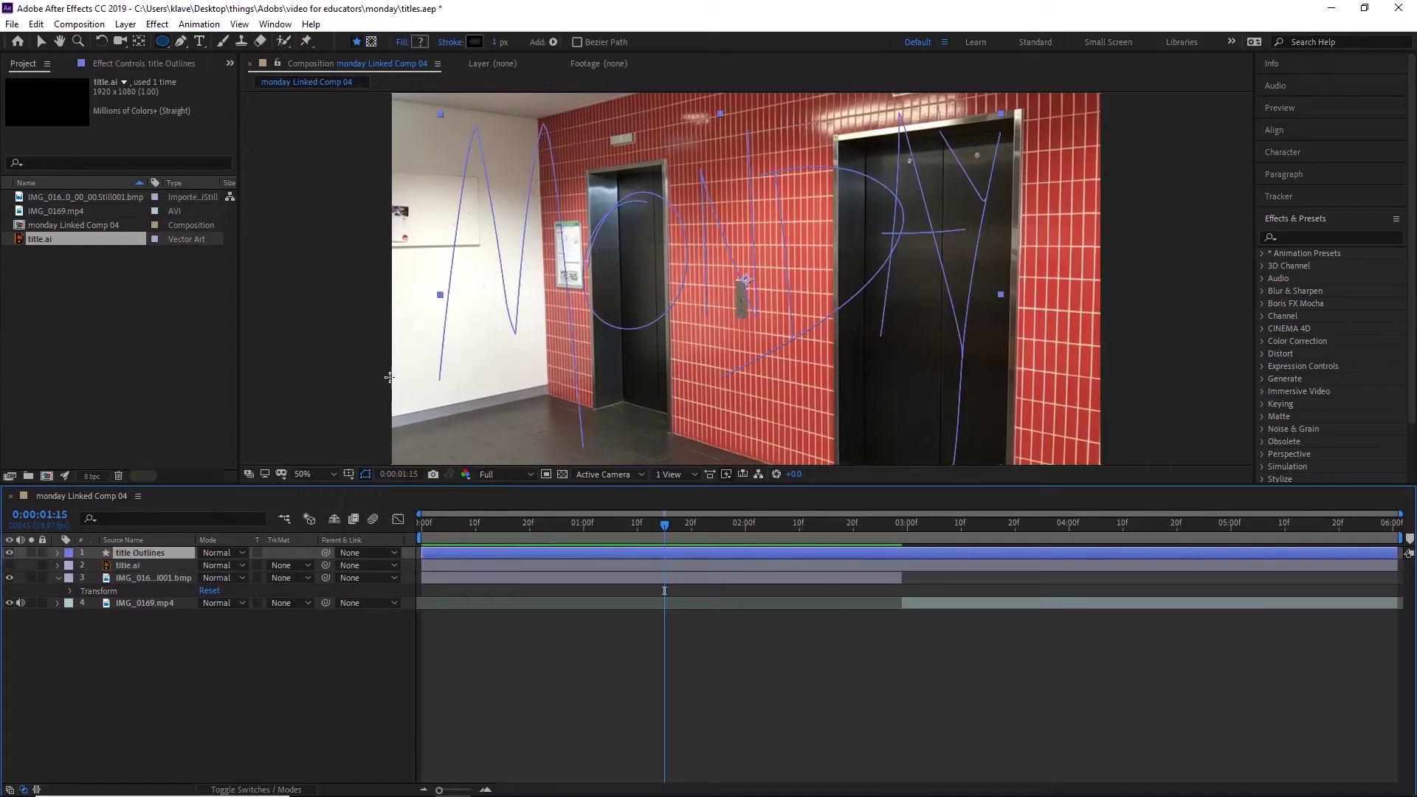
Step: Select title Outlines and expand its contents and Transform properties to scale it to 84%
click(132, 565)
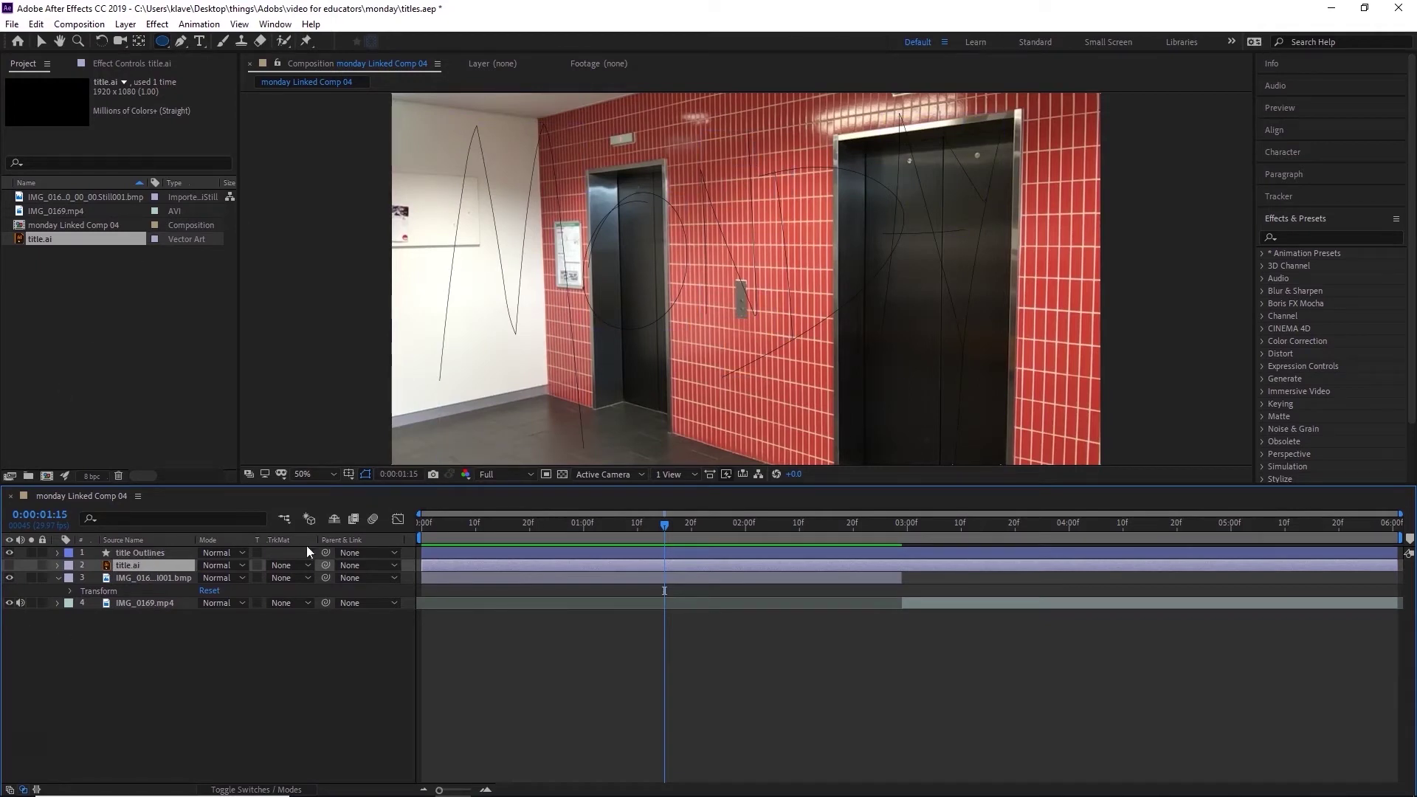
click(155, 553)
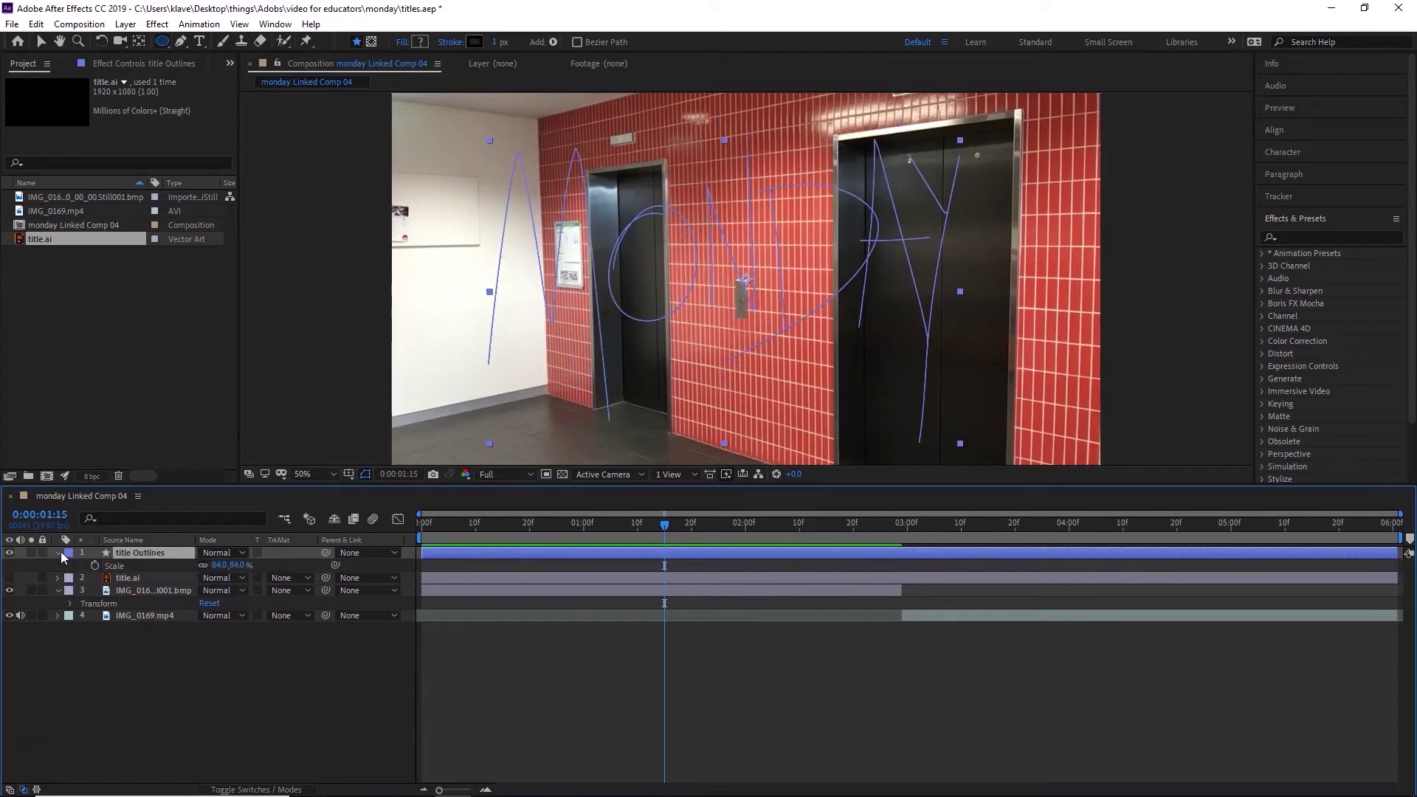
click(58, 553)
click(58, 553)
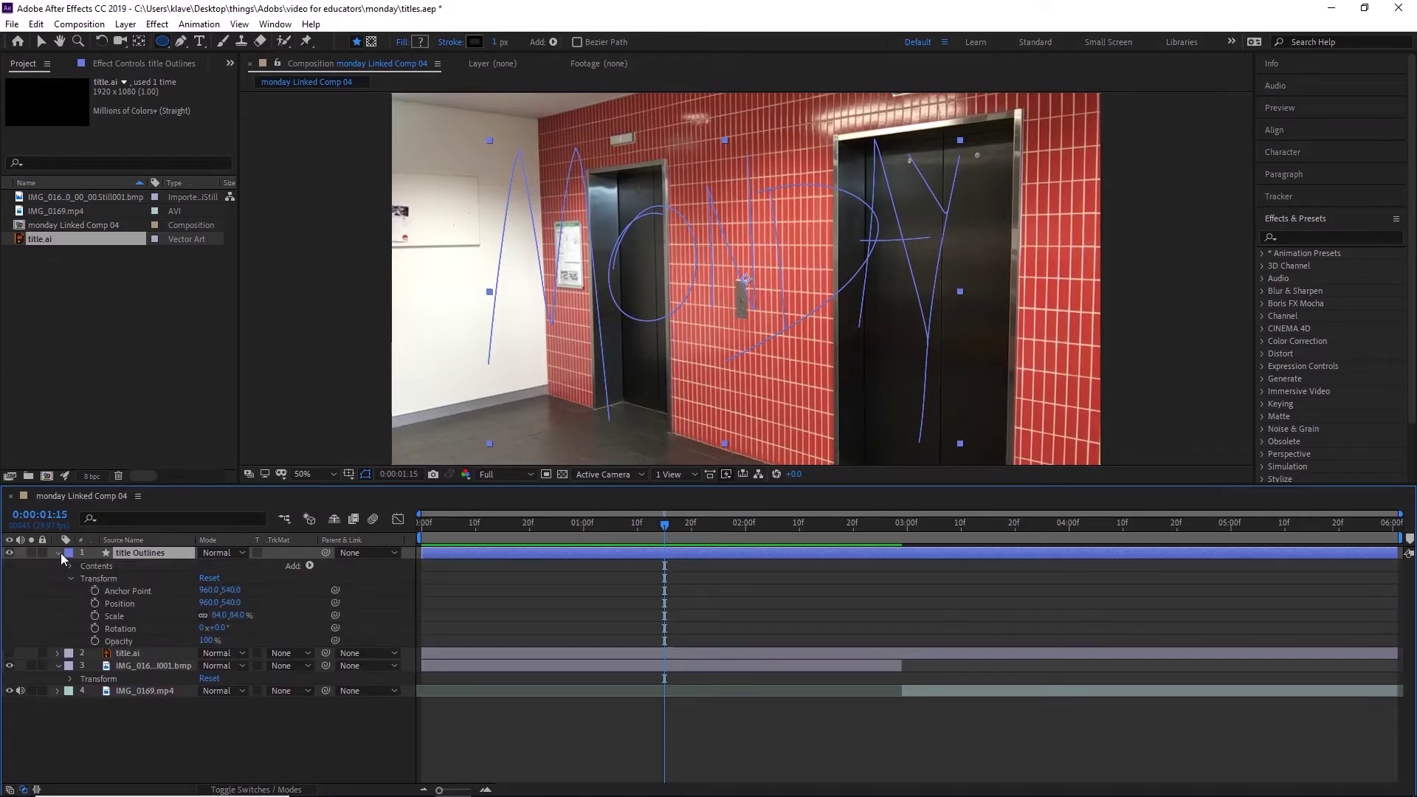
click(71, 678)
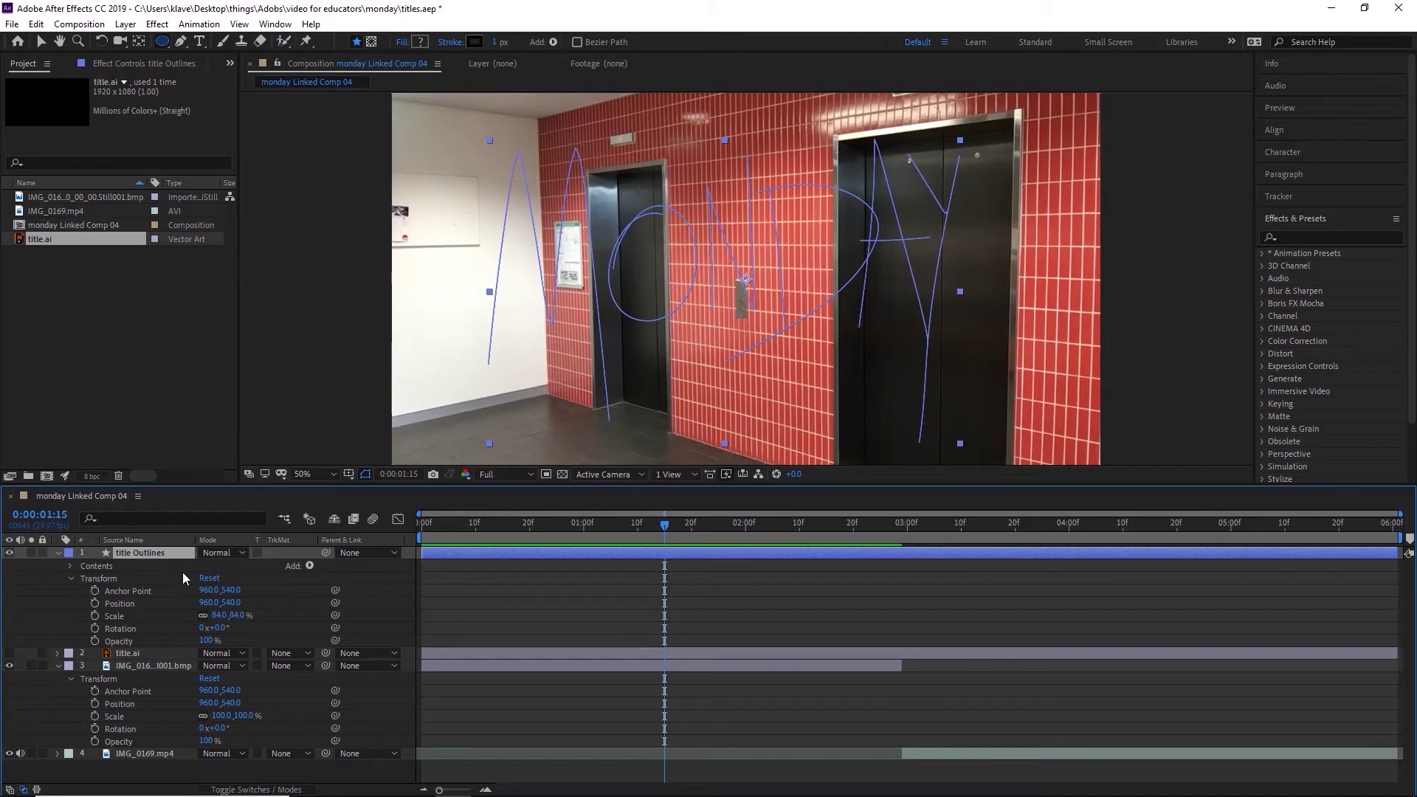
click(76, 579)
click(139, 552)
Step: Add Trim Paths to title Outlines with End at 42% and Trim Multiple Shapes set to Individually
click(309, 566)
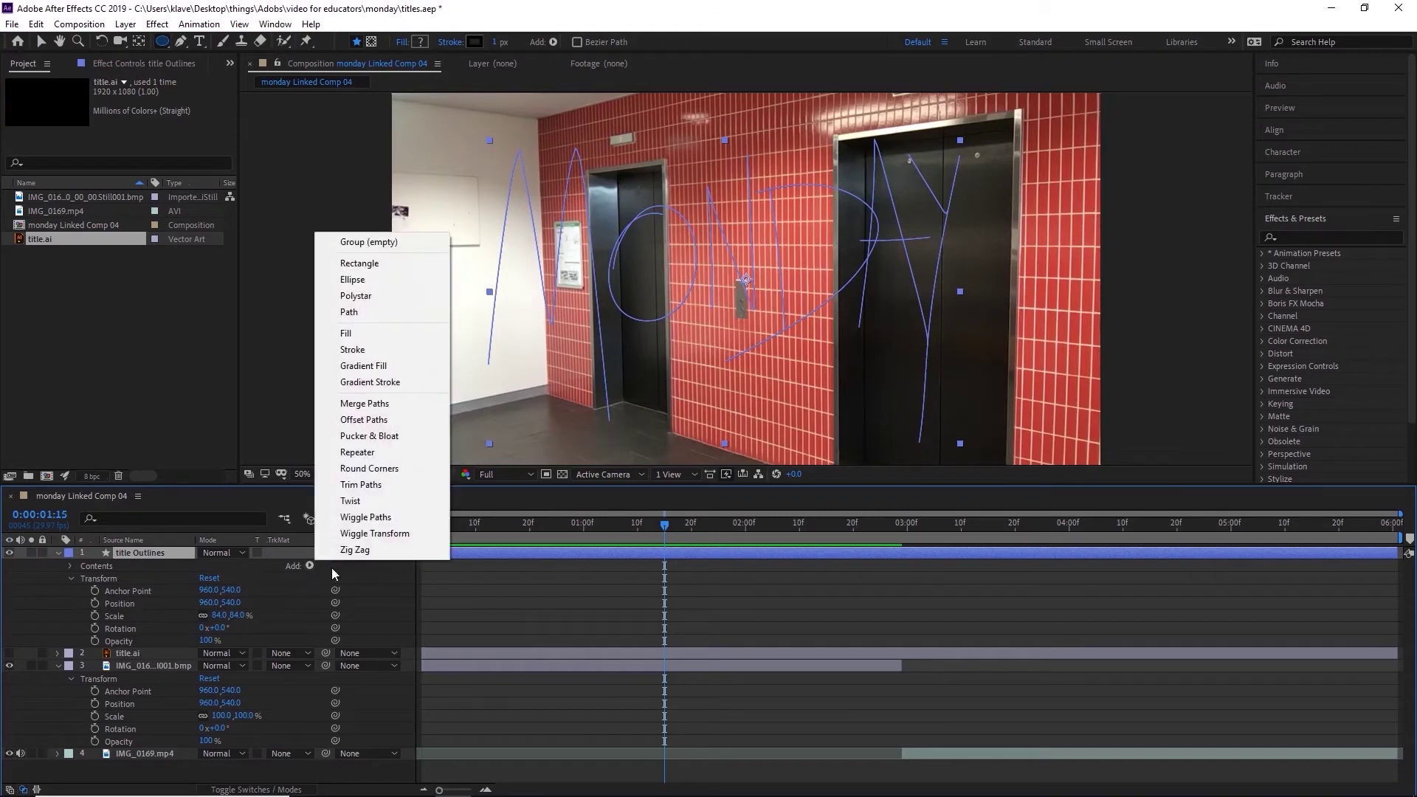
click(361, 485)
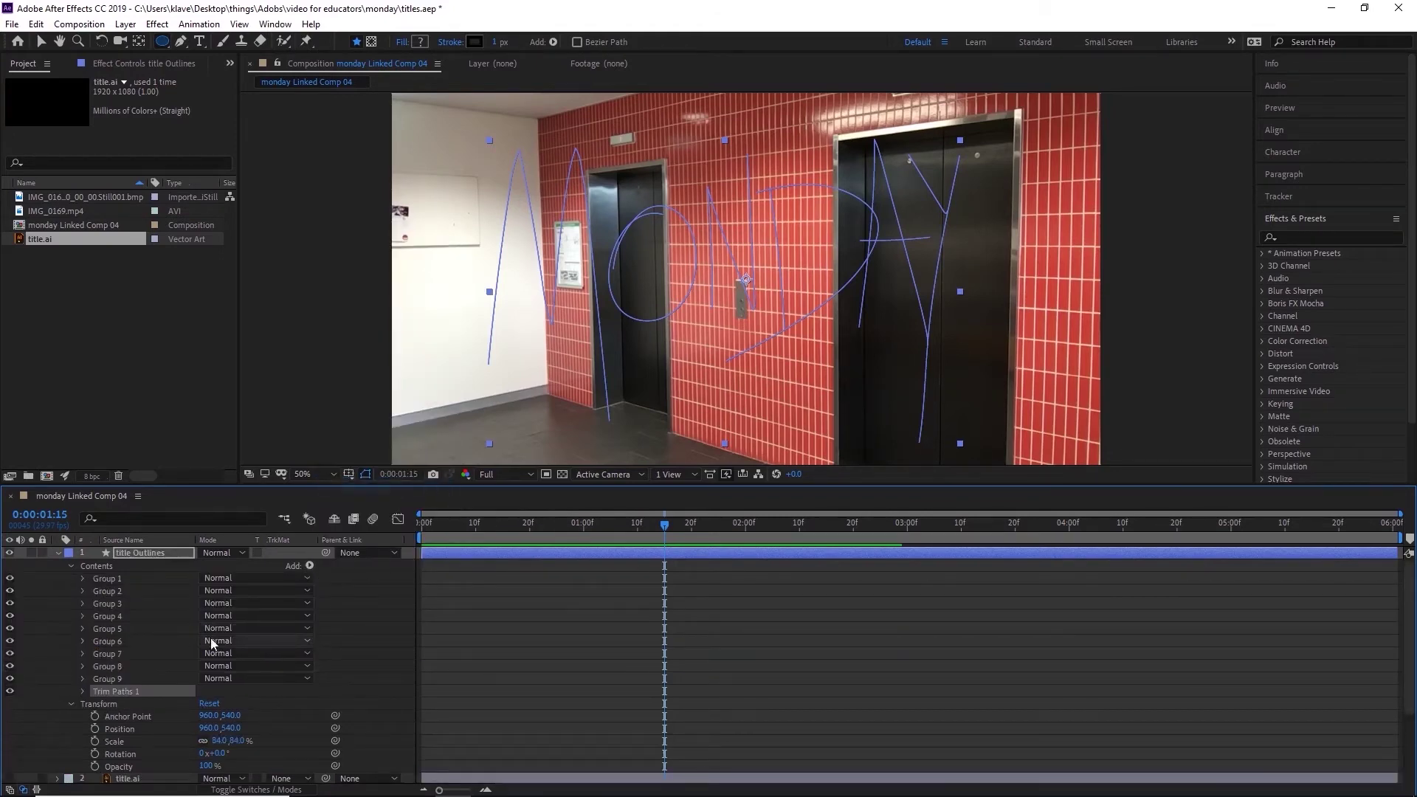
click(82, 692)
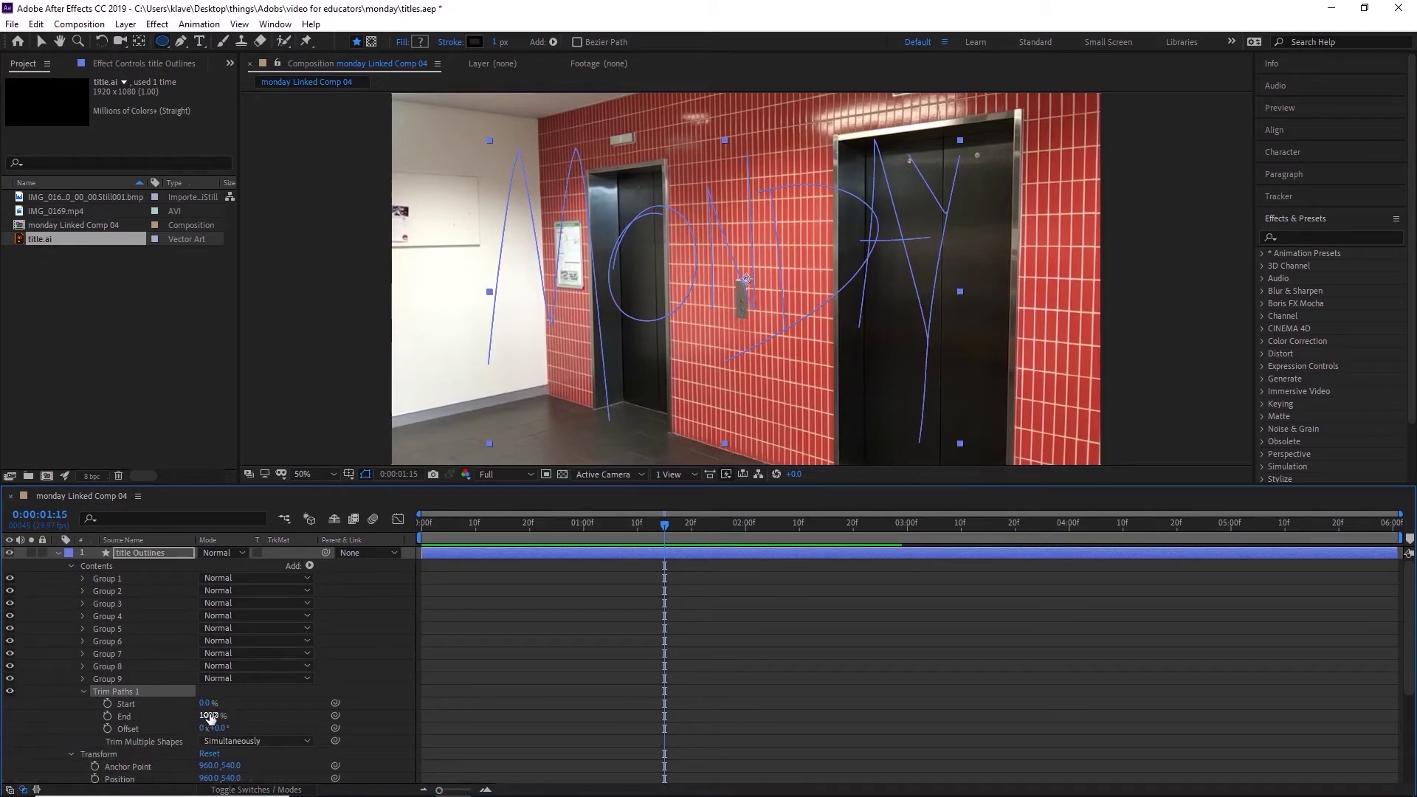
drag(207, 716, 194, 716)
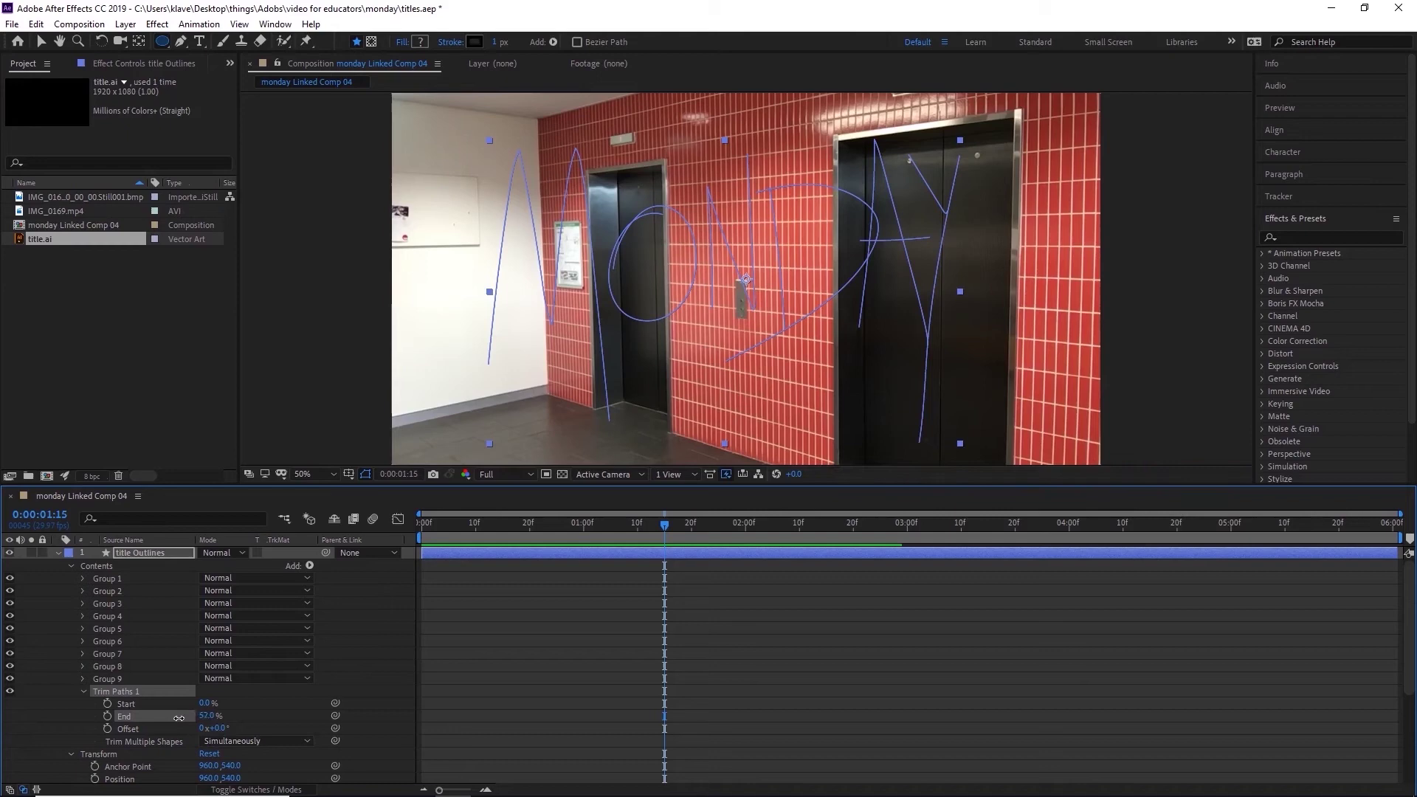
drag(179, 718, 167, 718)
click(274, 742)
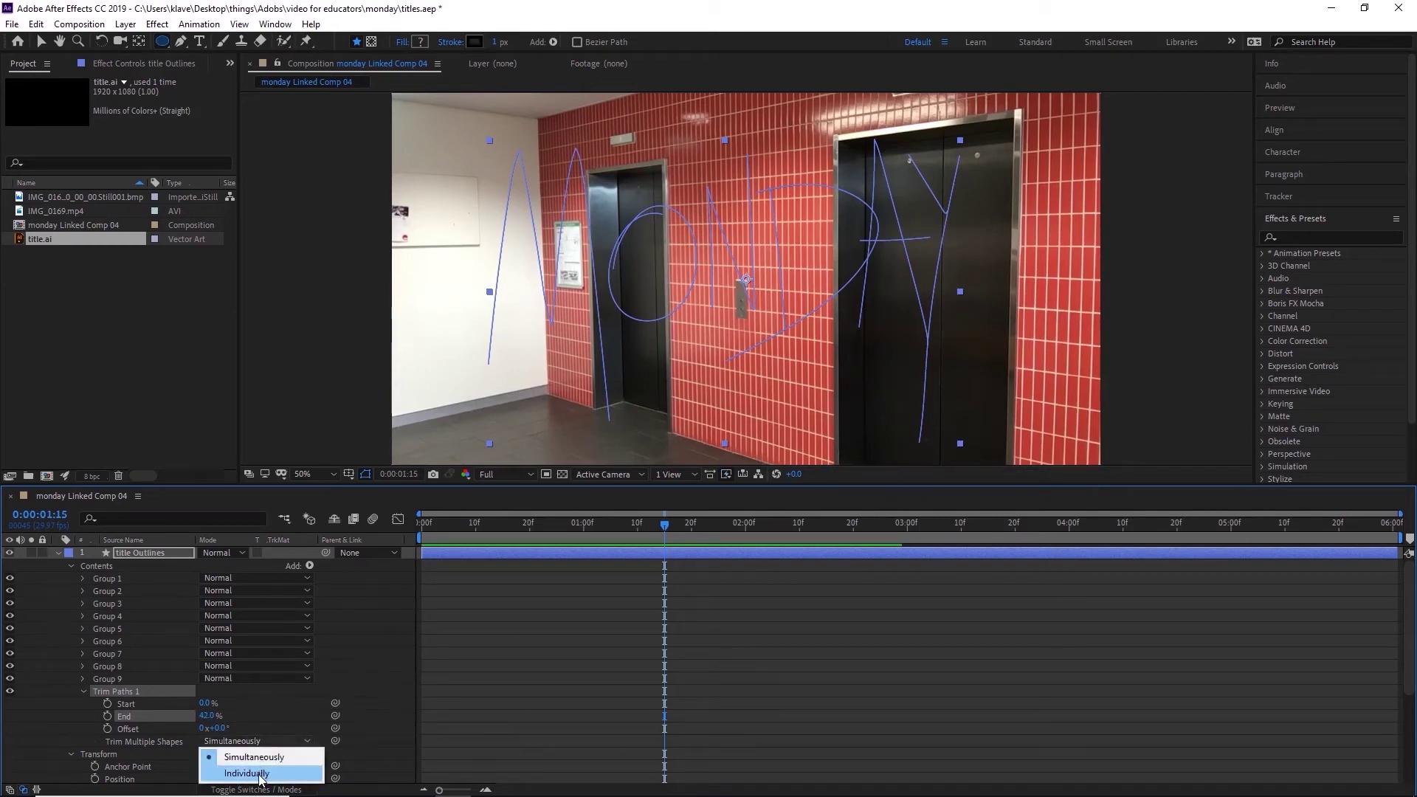
click(259, 773)
click(518, 645)
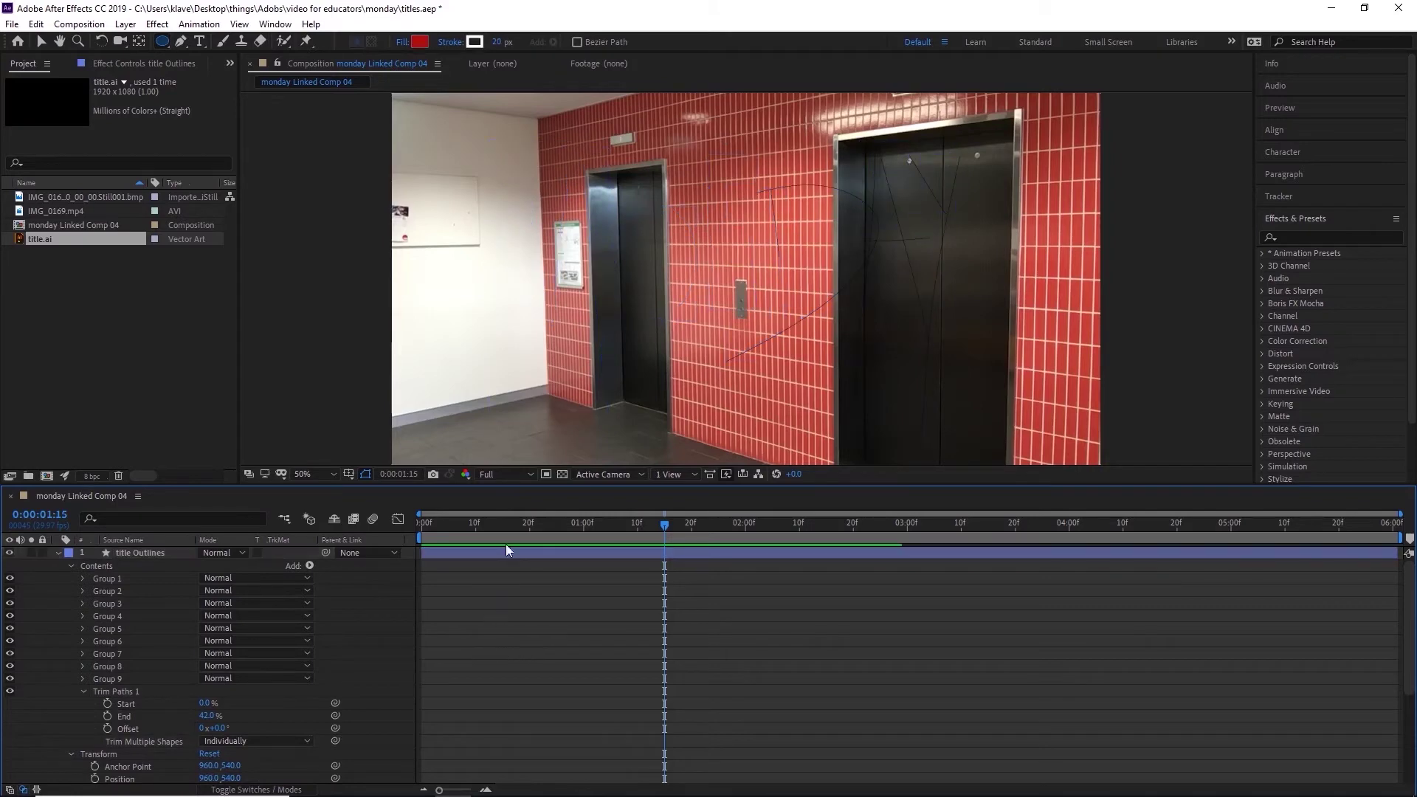
click(118, 691)
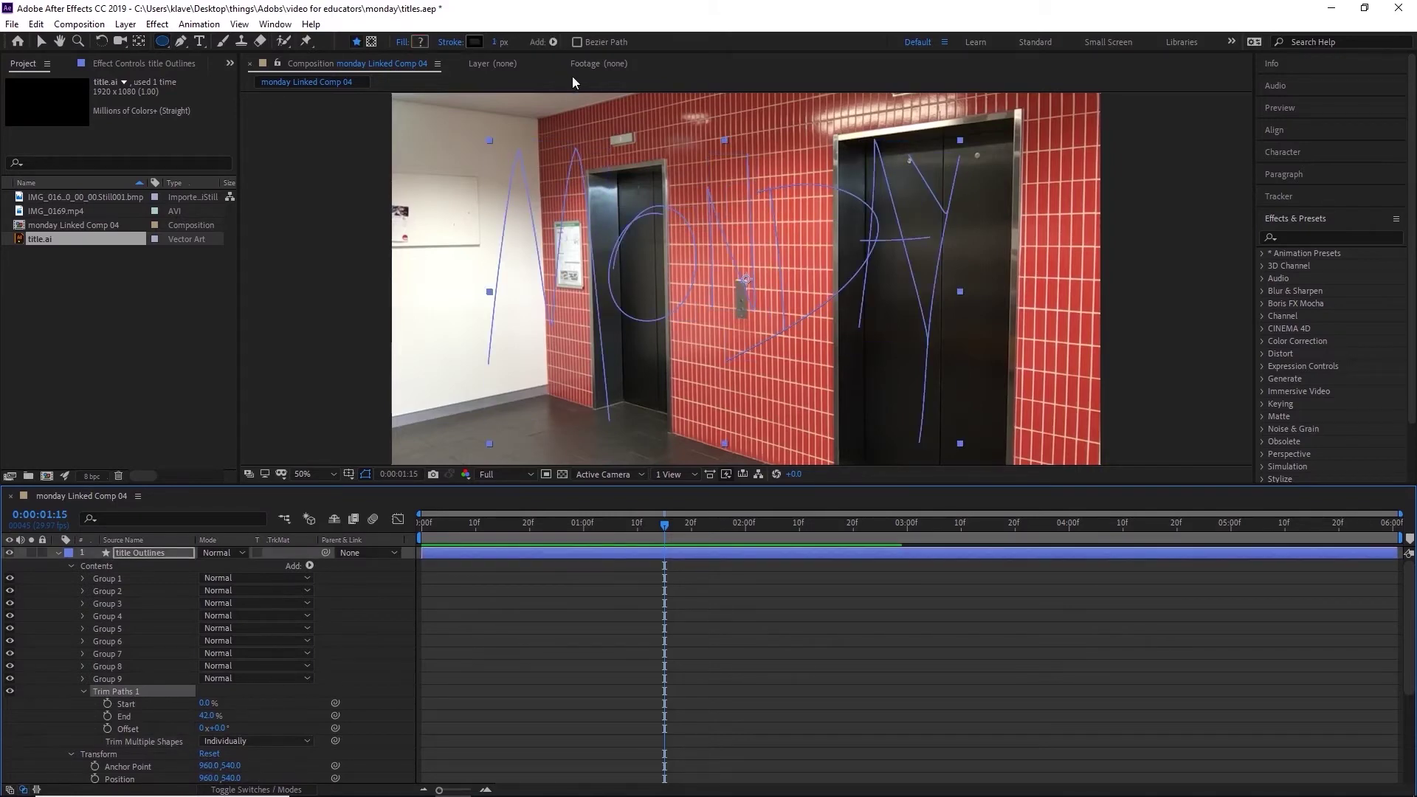
Step: Set the title Outlines stroke width to 20 px
click(144, 552)
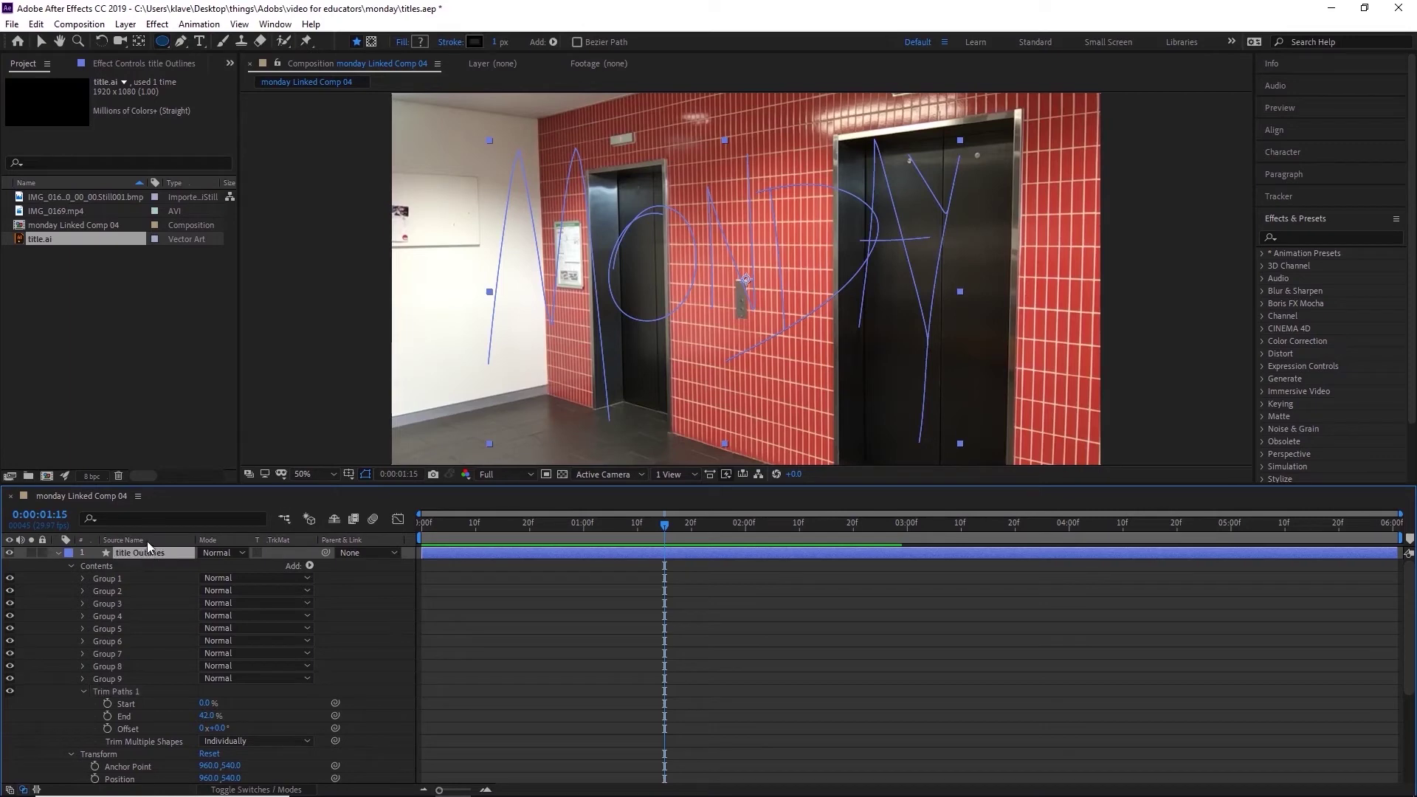
click(494, 42)
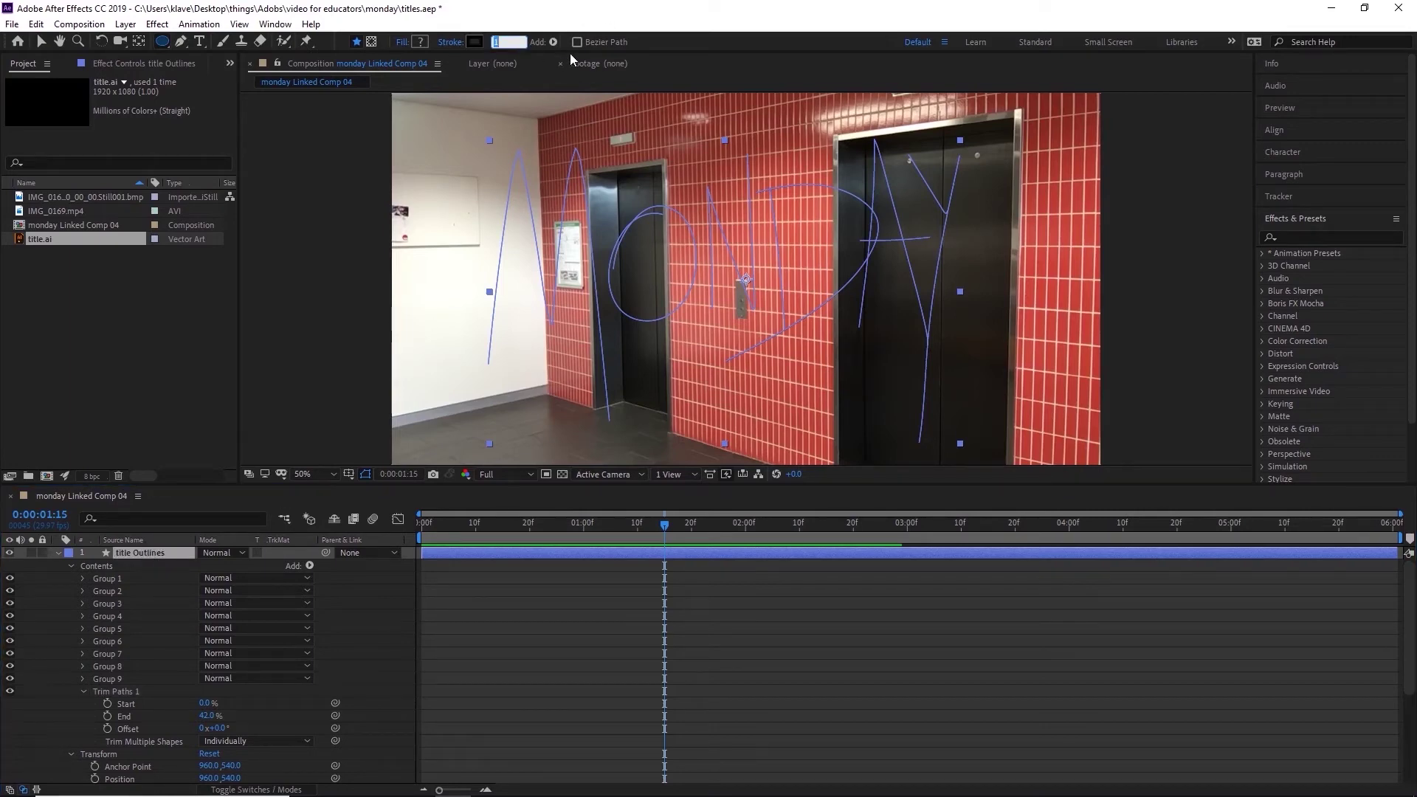
text(19)
key(Tab)
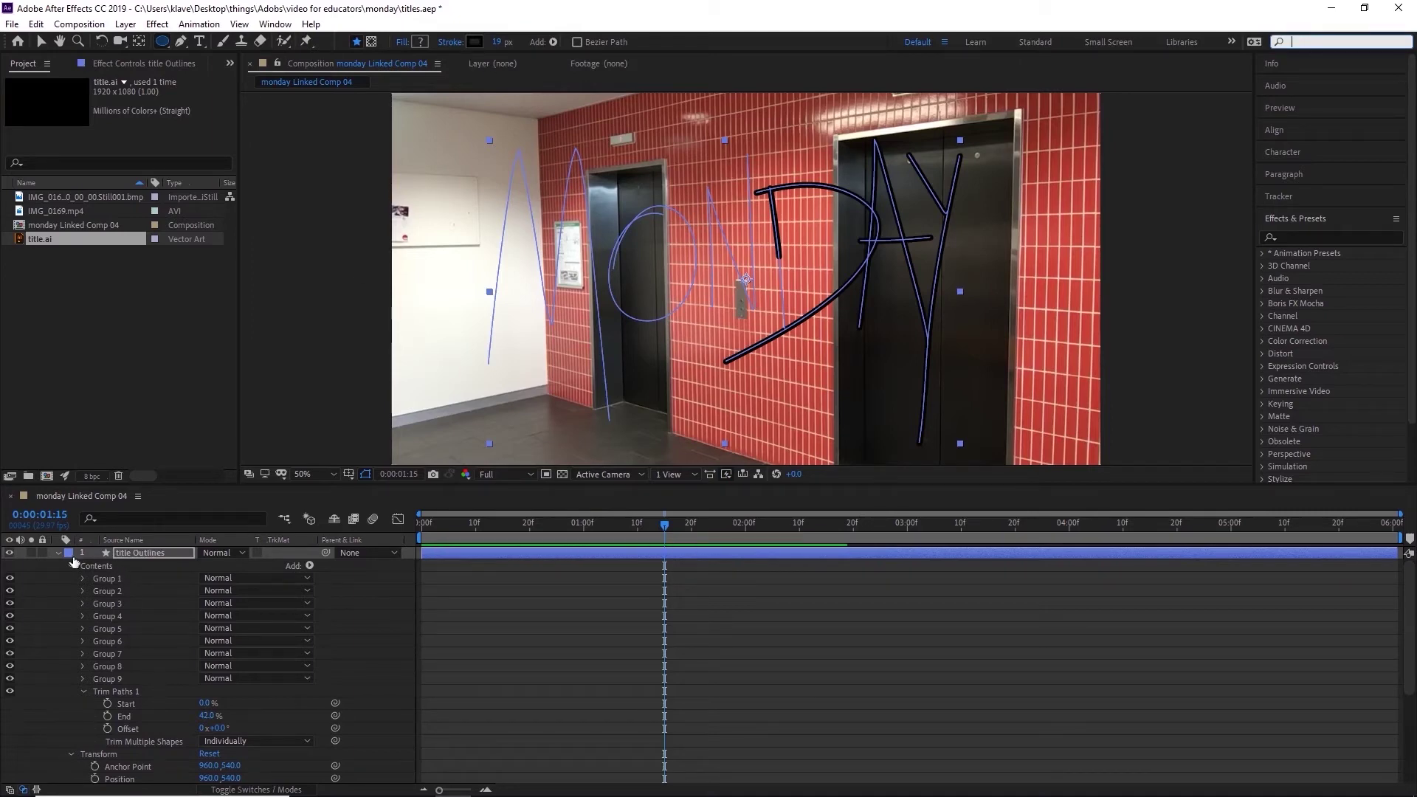
click(496, 42)
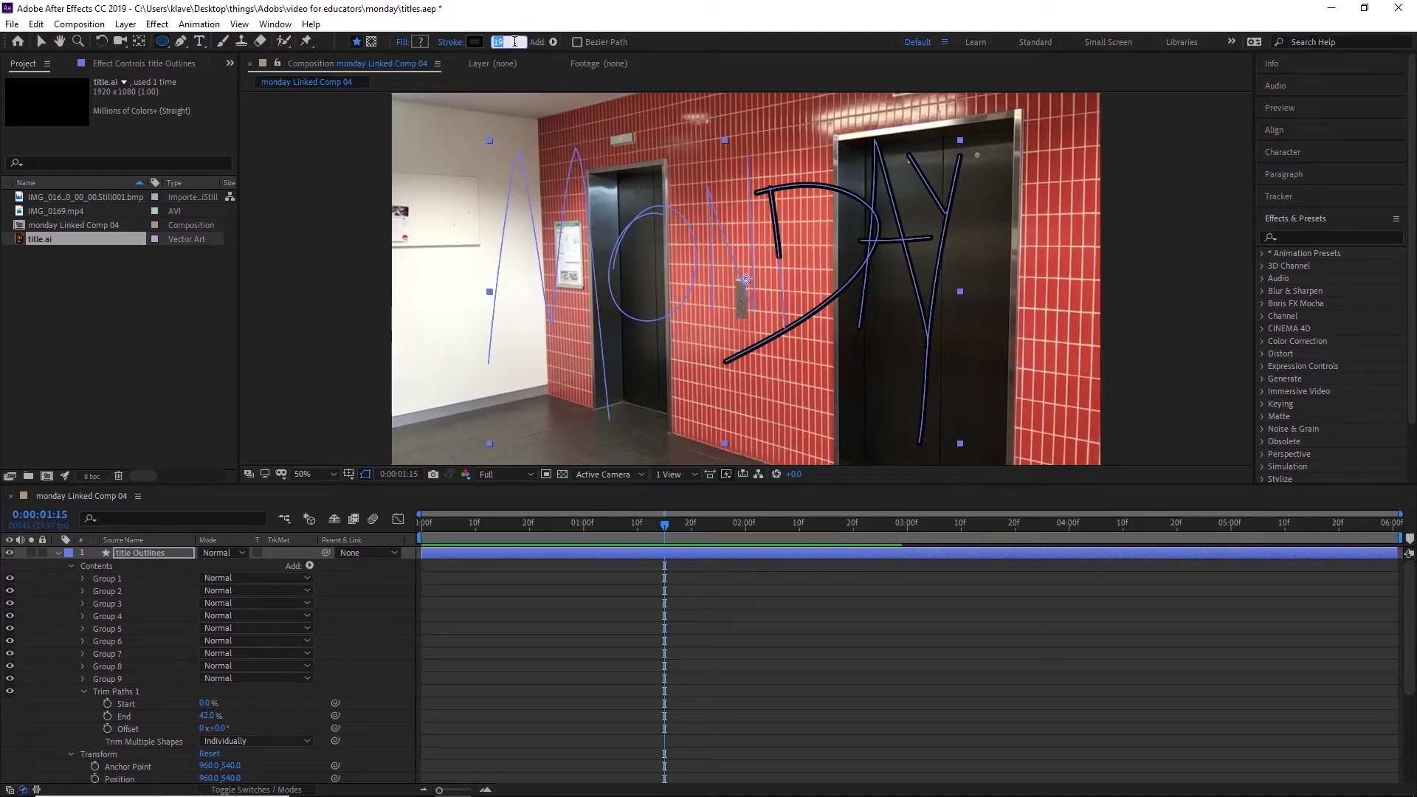
text(20)
key(Tab)
Step: Make the stroke pure red FF0000 and extend the Trim Paths End to 82%
click(474, 41)
drag(517, 559, 582, 525)
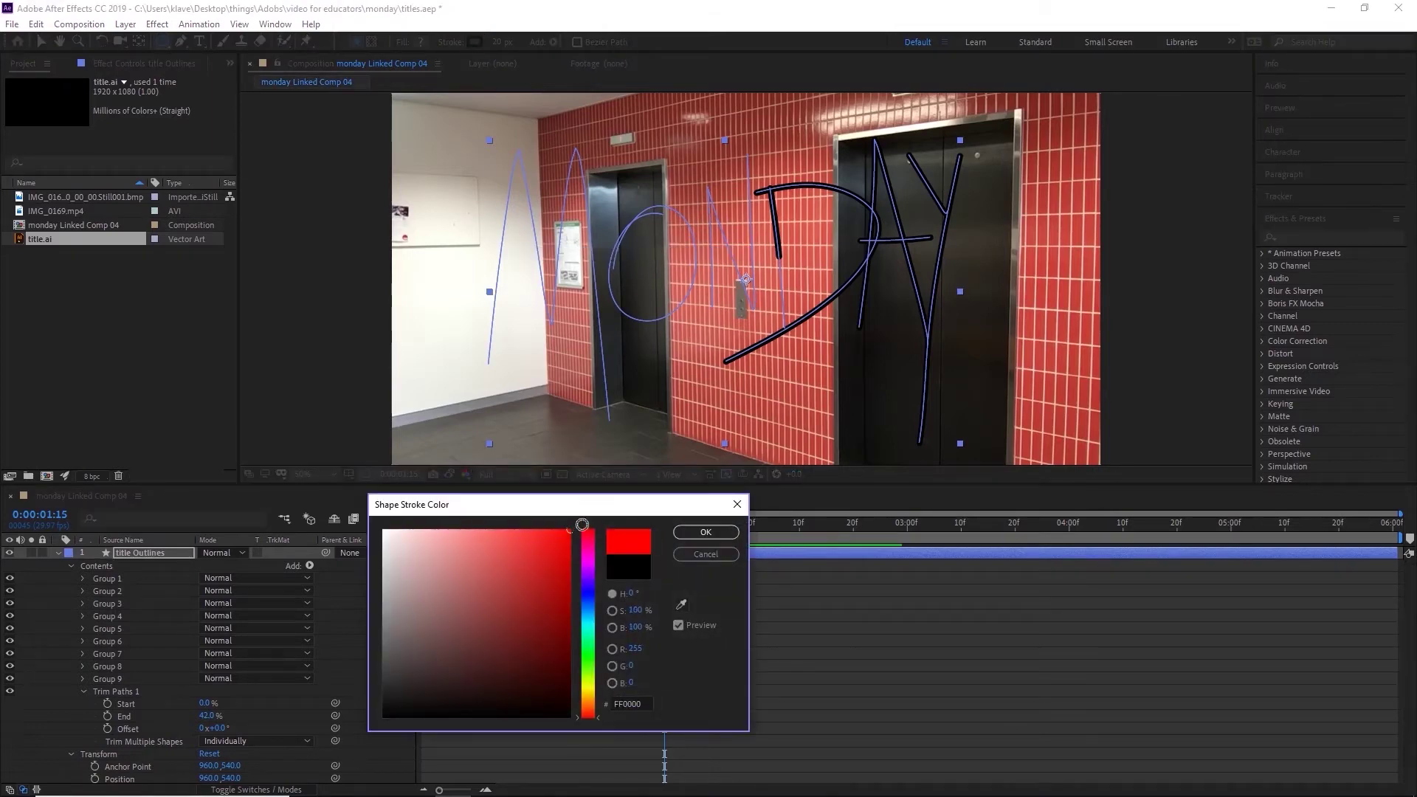
click(706, 532)
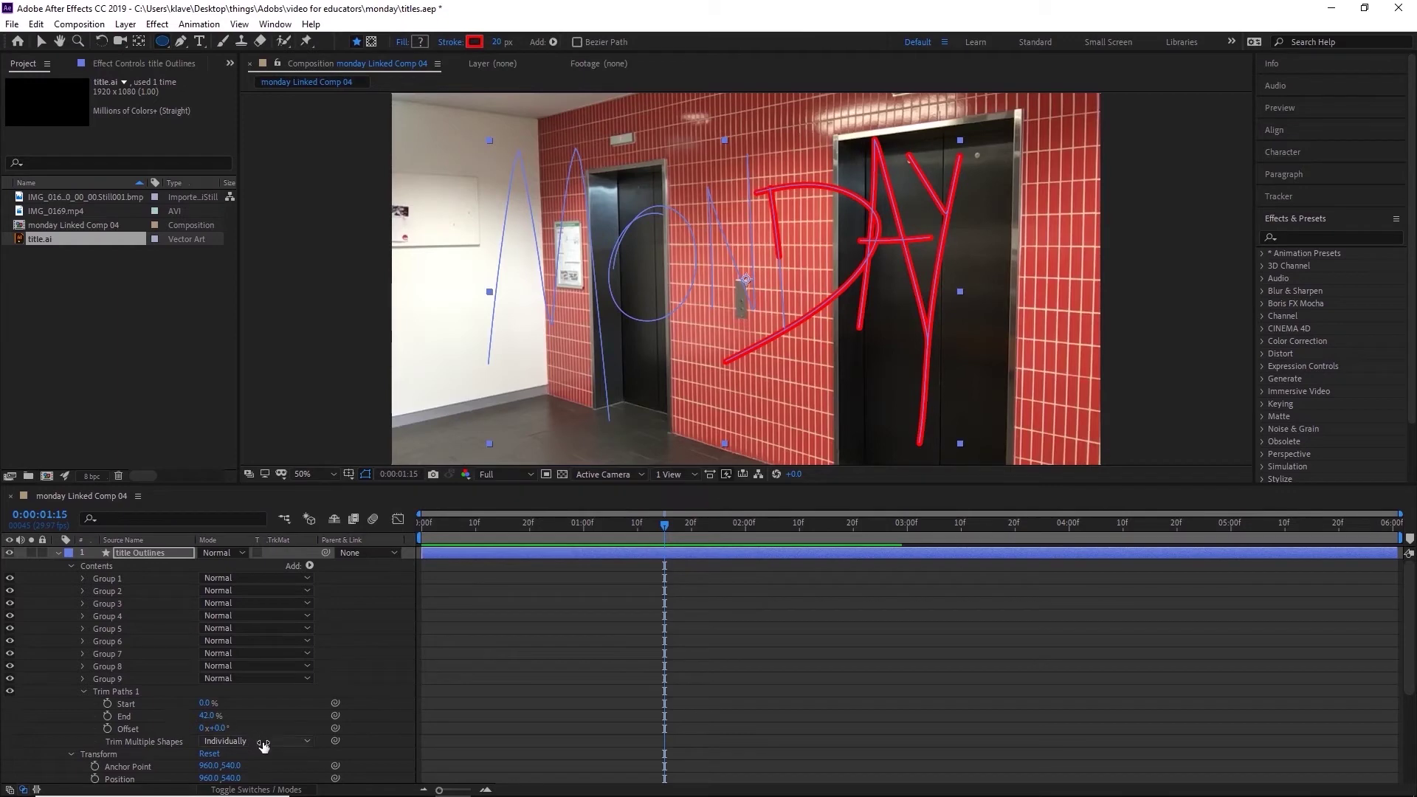
drag(207, 715, 285, 714)
Step: Set the Trim Paths End to 0% and the Start to 100%
click(217, 716)
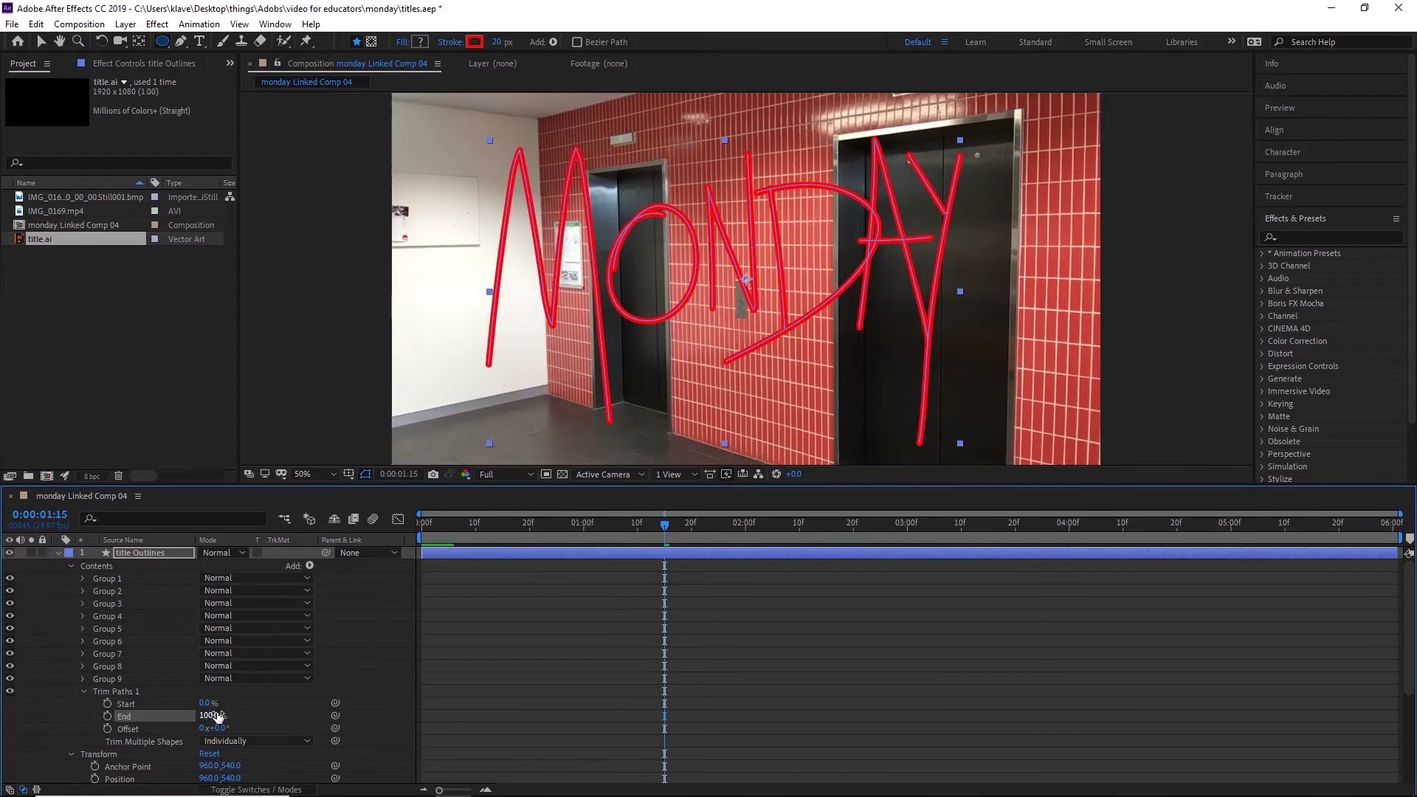
text(0)
key(Return)
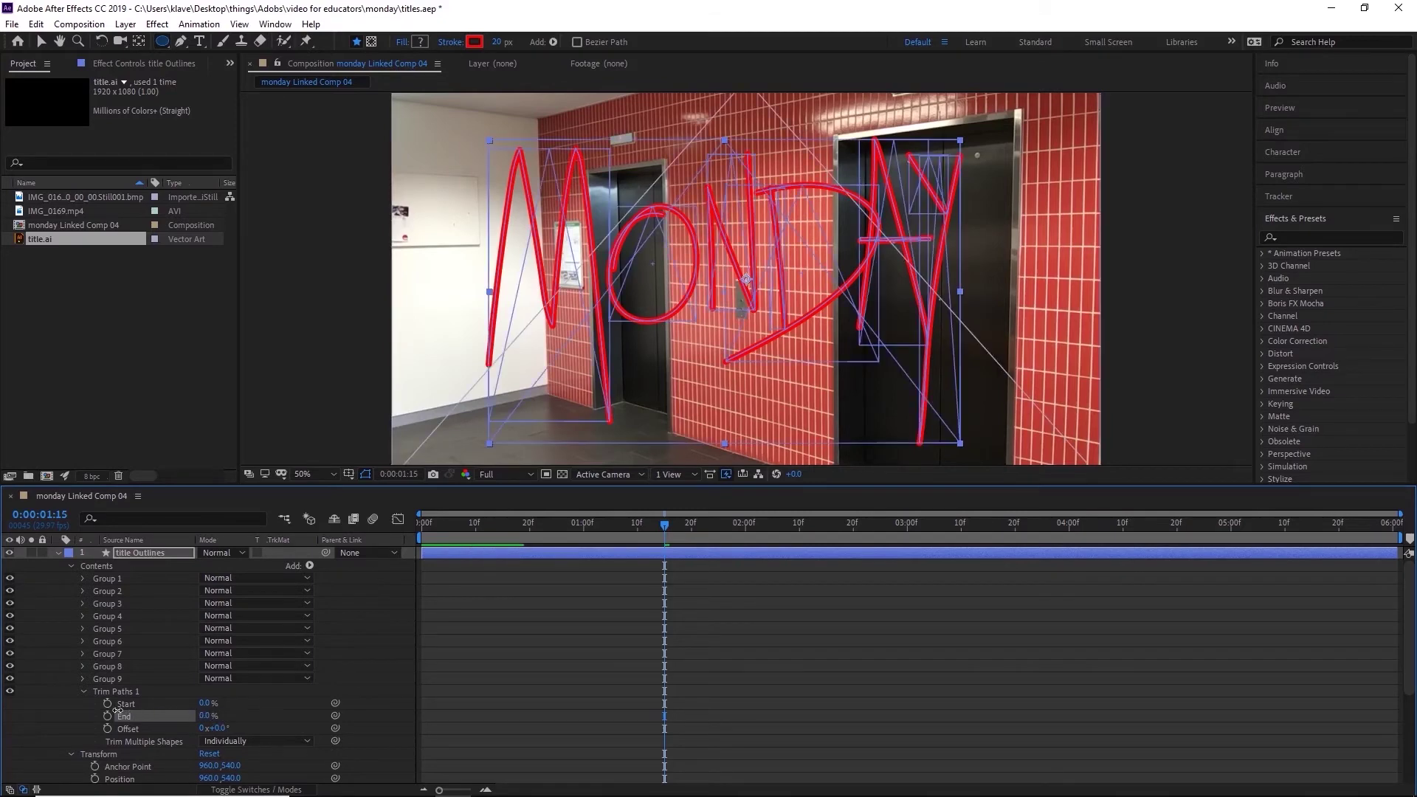
drag(205, 703, 236, 703)
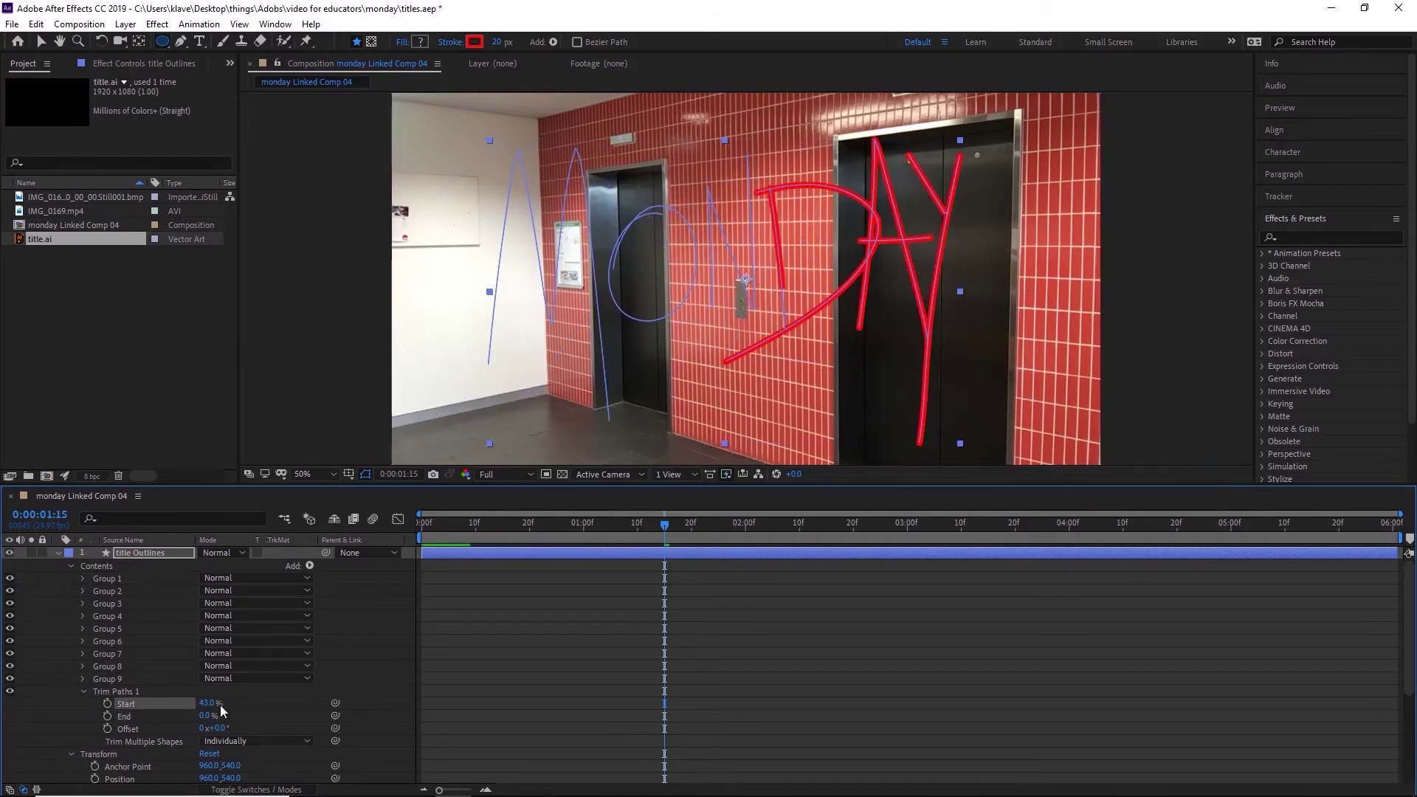
click(214, 703)
text(100)
key(Return)
Step: Scrub the Trim Paths End to 93% so only a short red stroke shows
drag(204, 716, 295, 716)
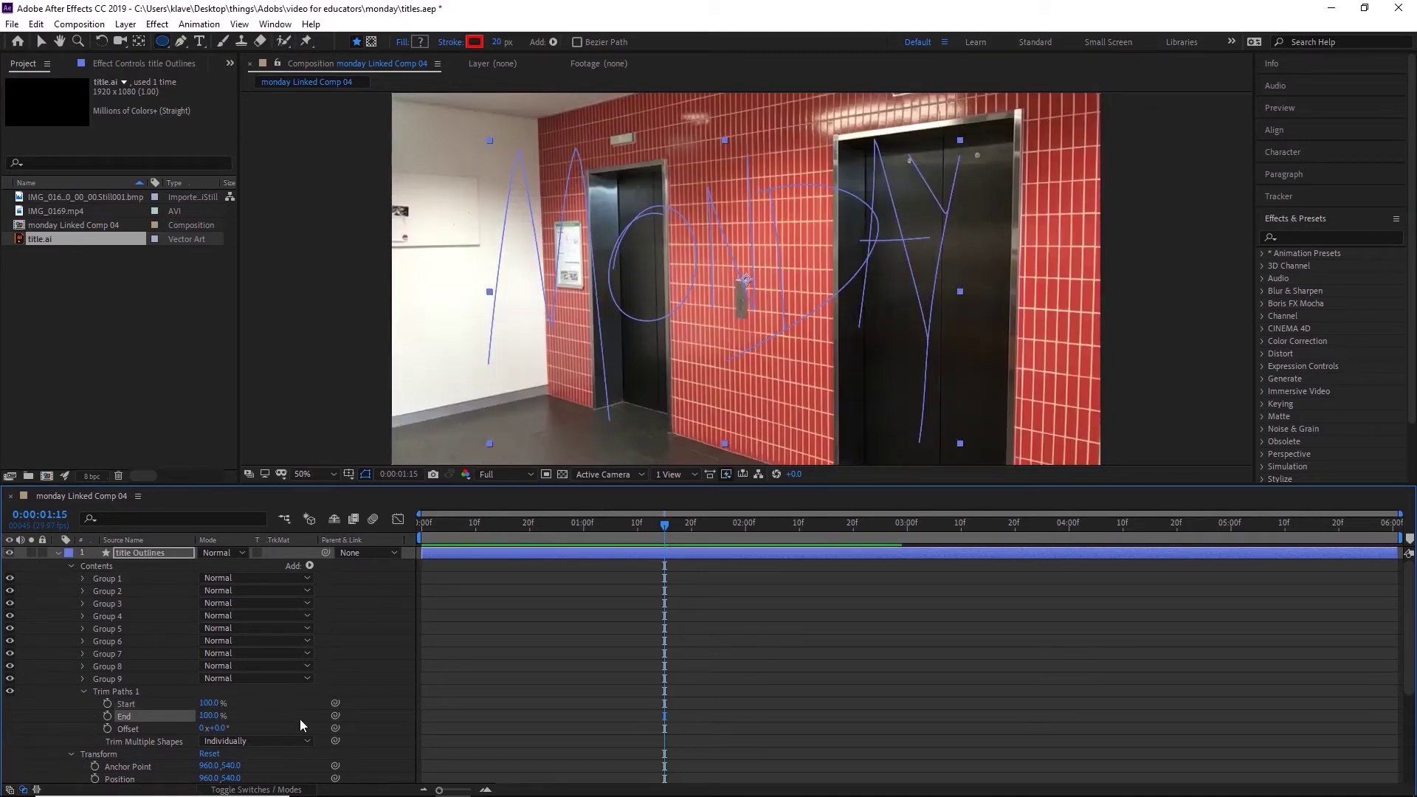
drag(209, 716, 210, 716)
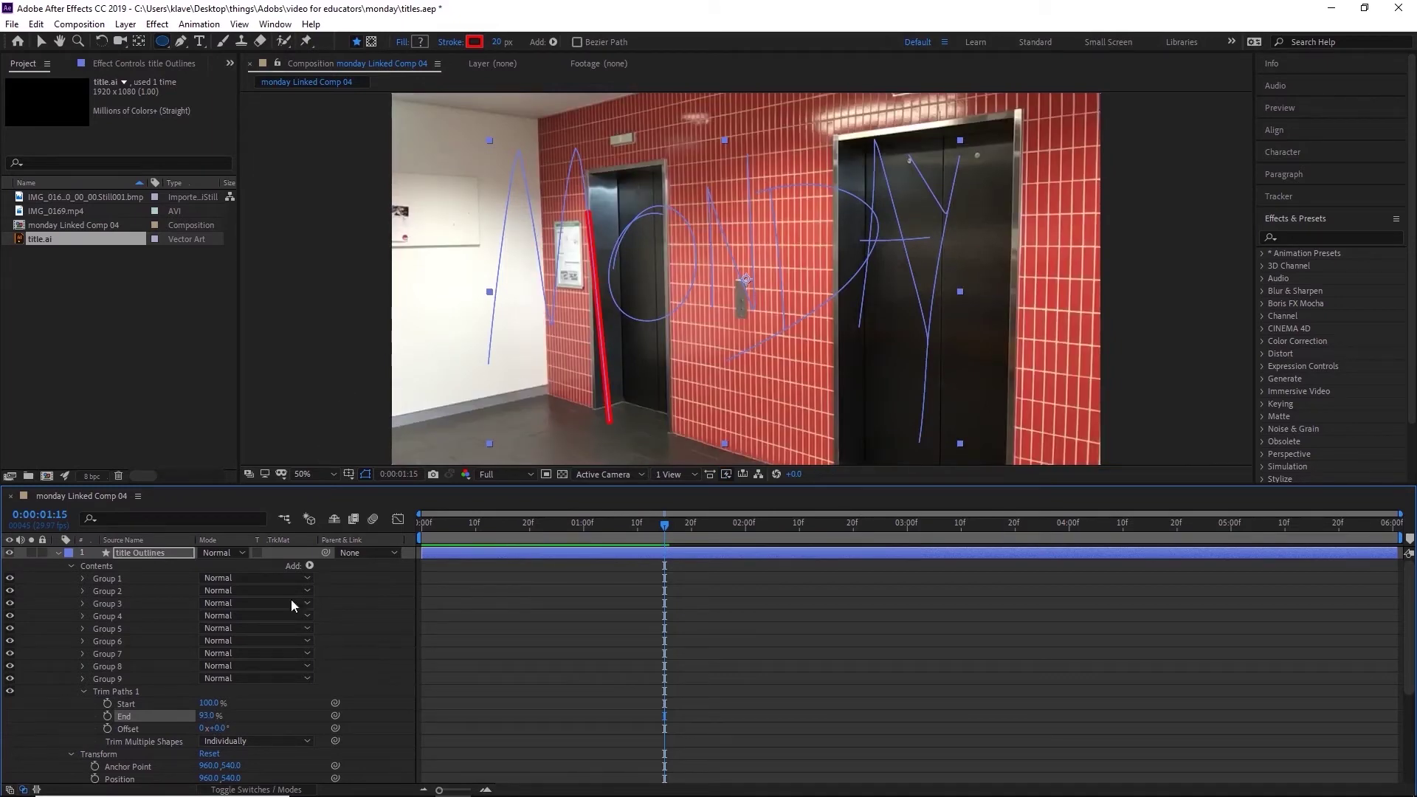
click(106, 578)
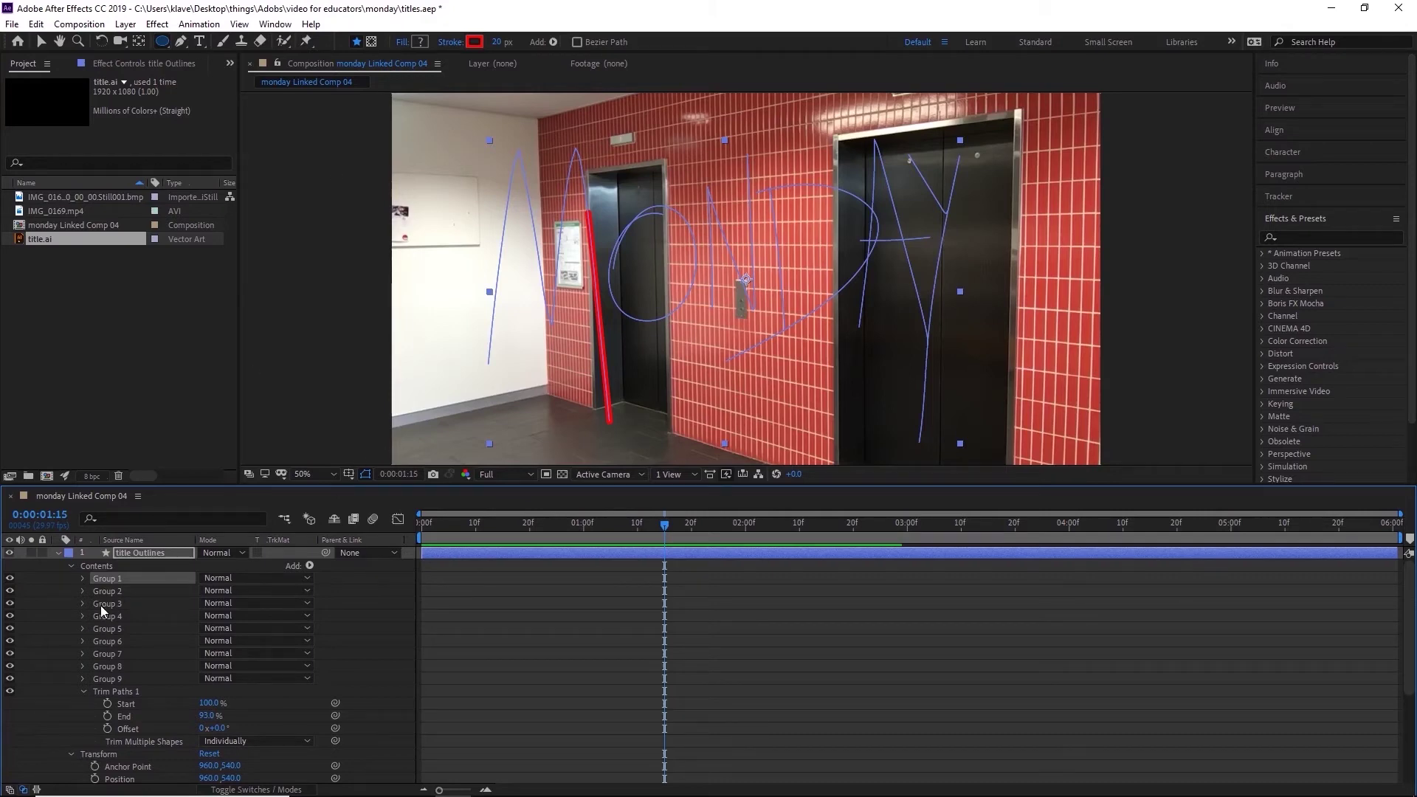
Step: Expand letter Groups 1 through 9 in the title Outlines contents down to Trim Paths 1
click(82, 579)
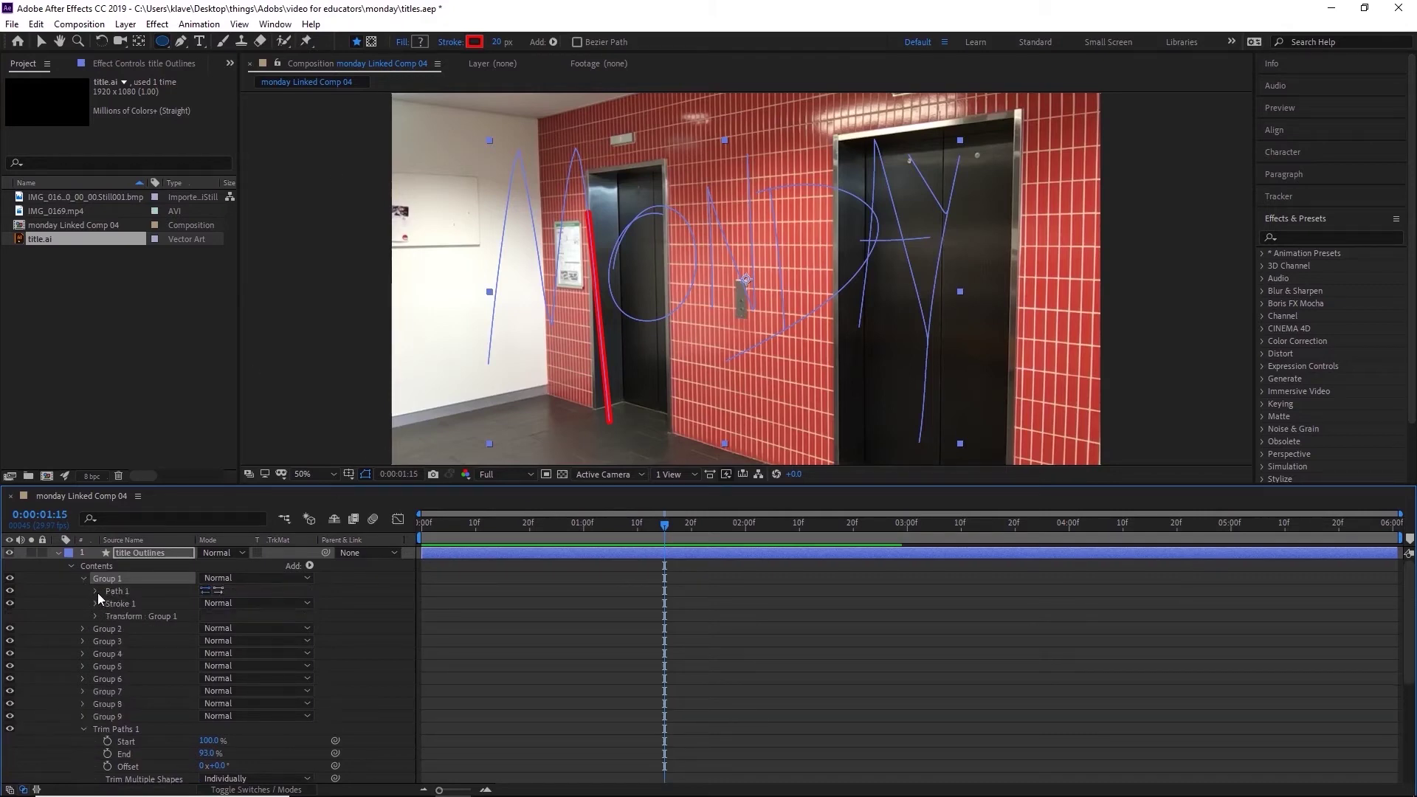
click(94, 591)
click(97, 592)
shift+click(113, 715)
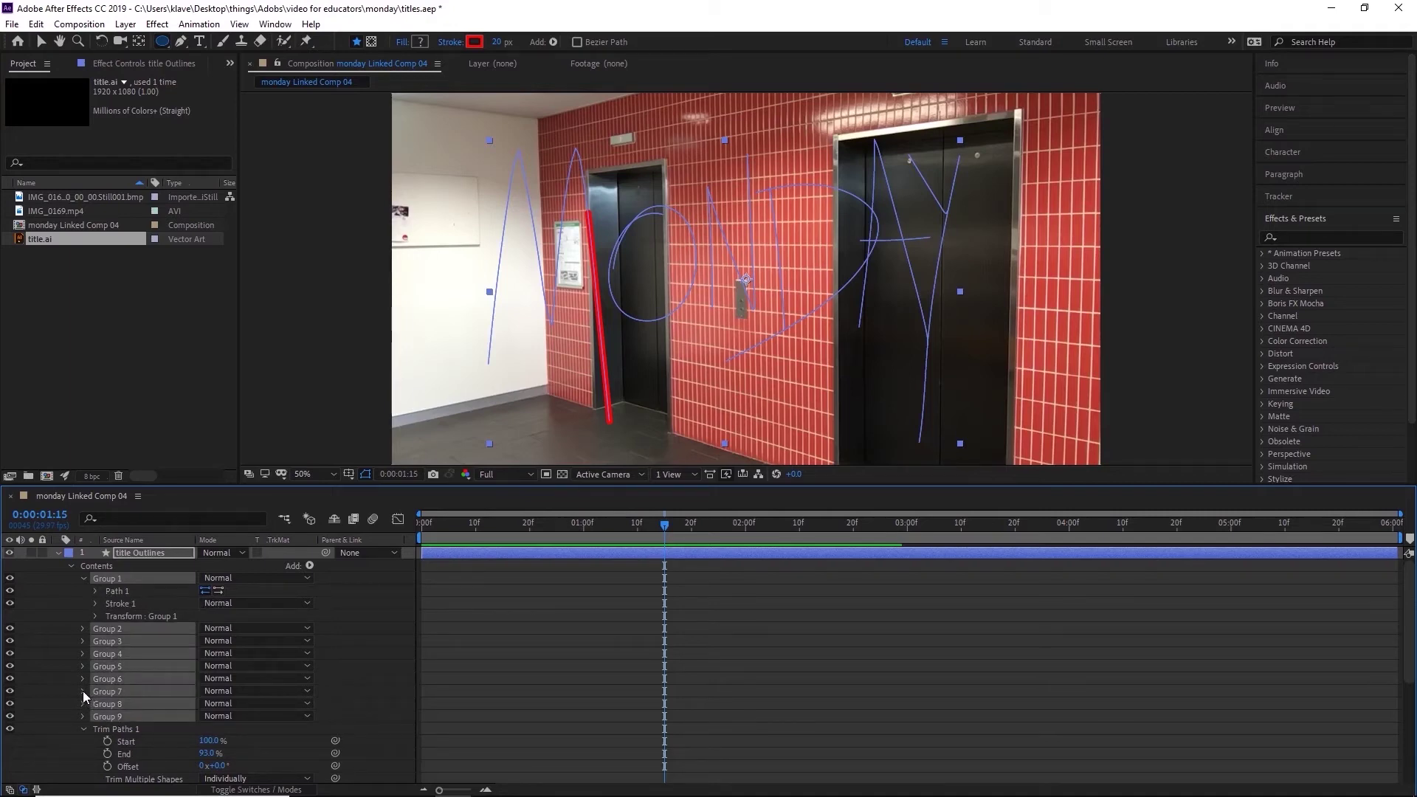
click(82, 691)
scroll(118, 701, down, 3)
scroll(223, 654, up, 3)
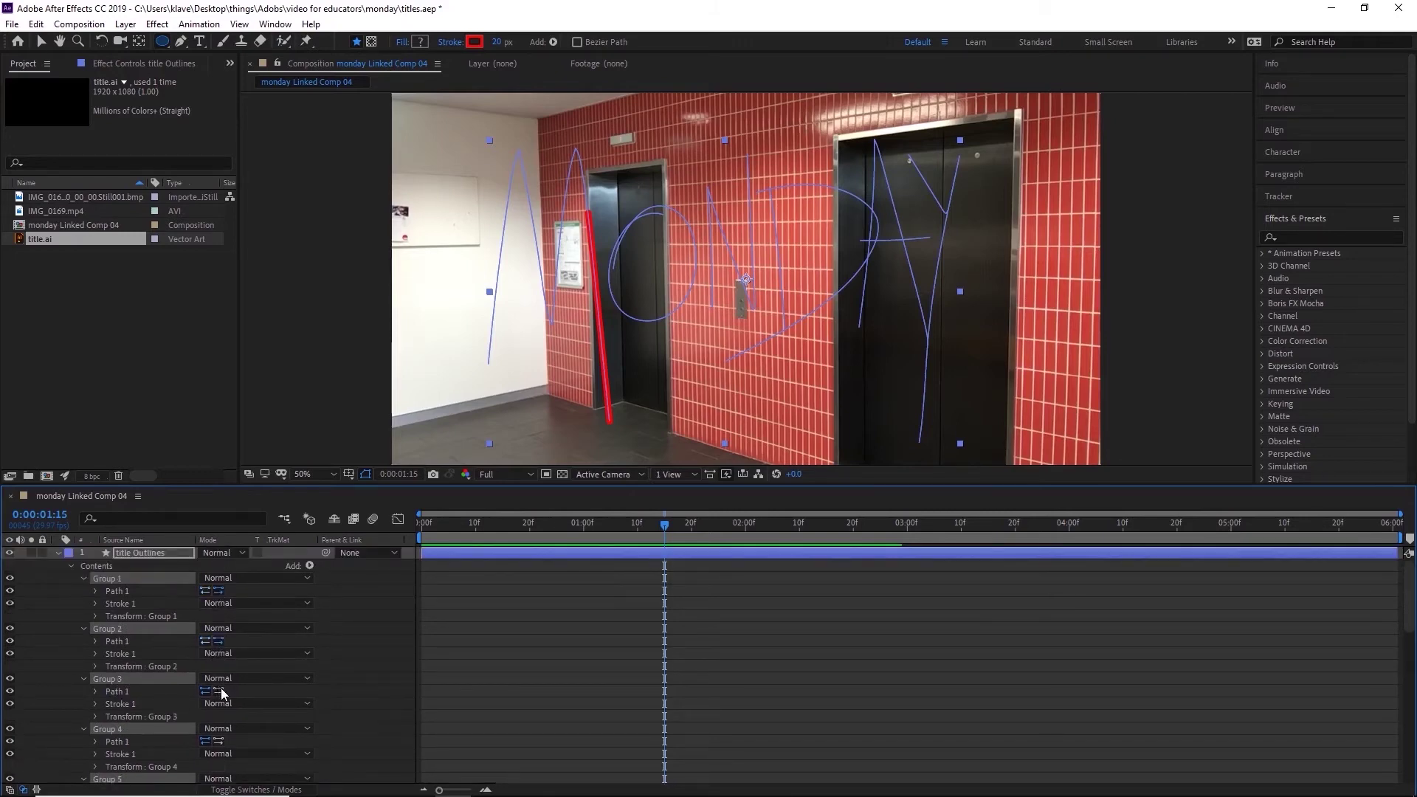
scroll(360, 736, down, 1)
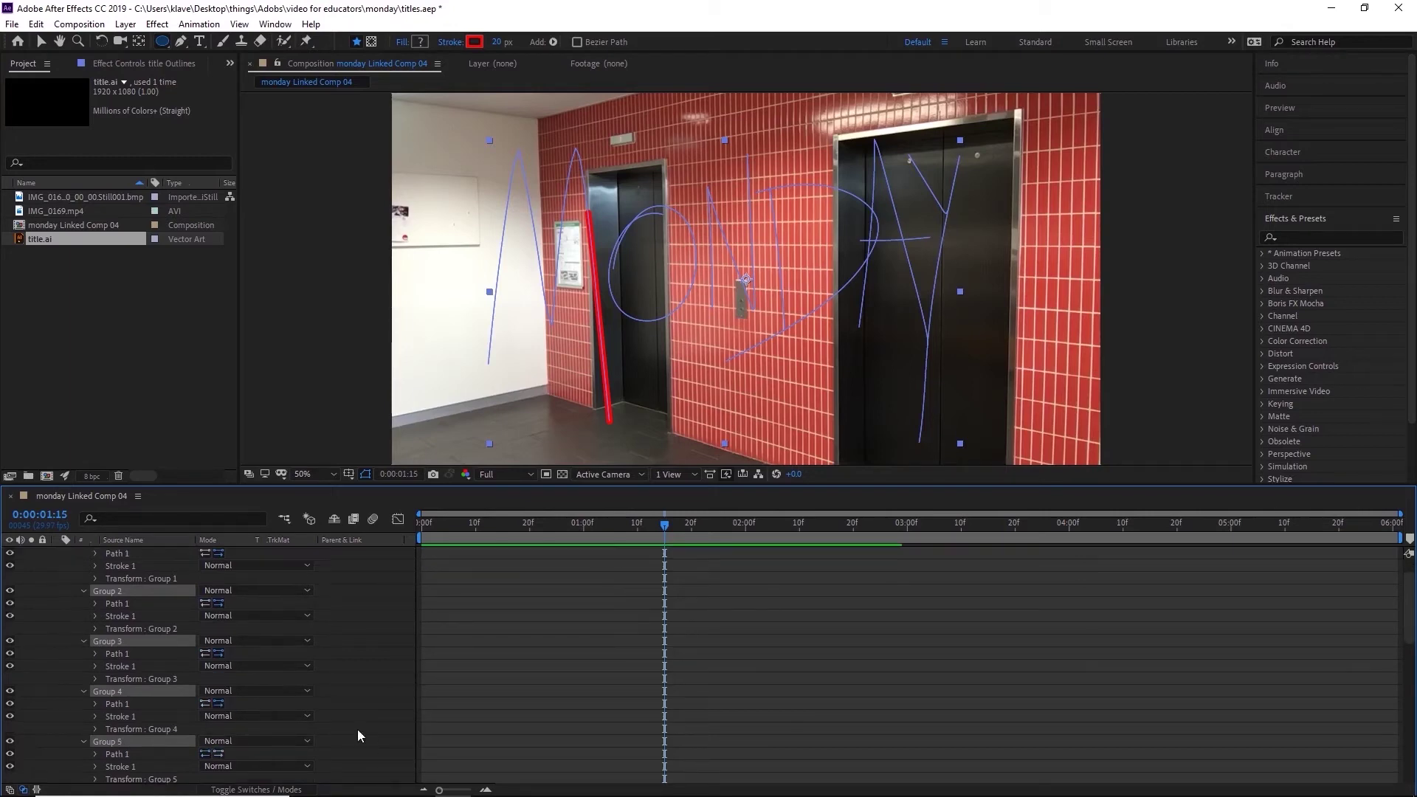
scroll(357, 730, down, 6)
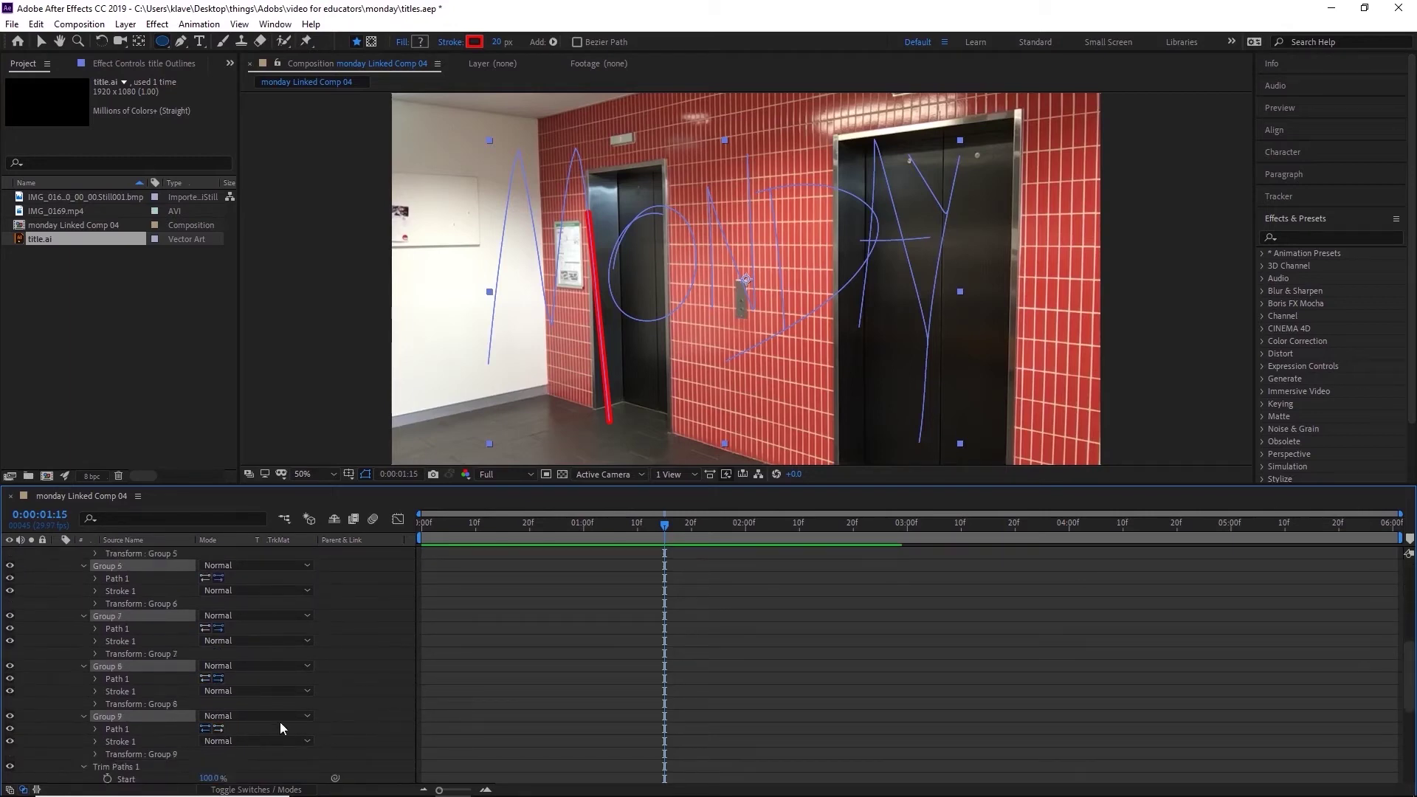
scroll(224, 626, down, 3)
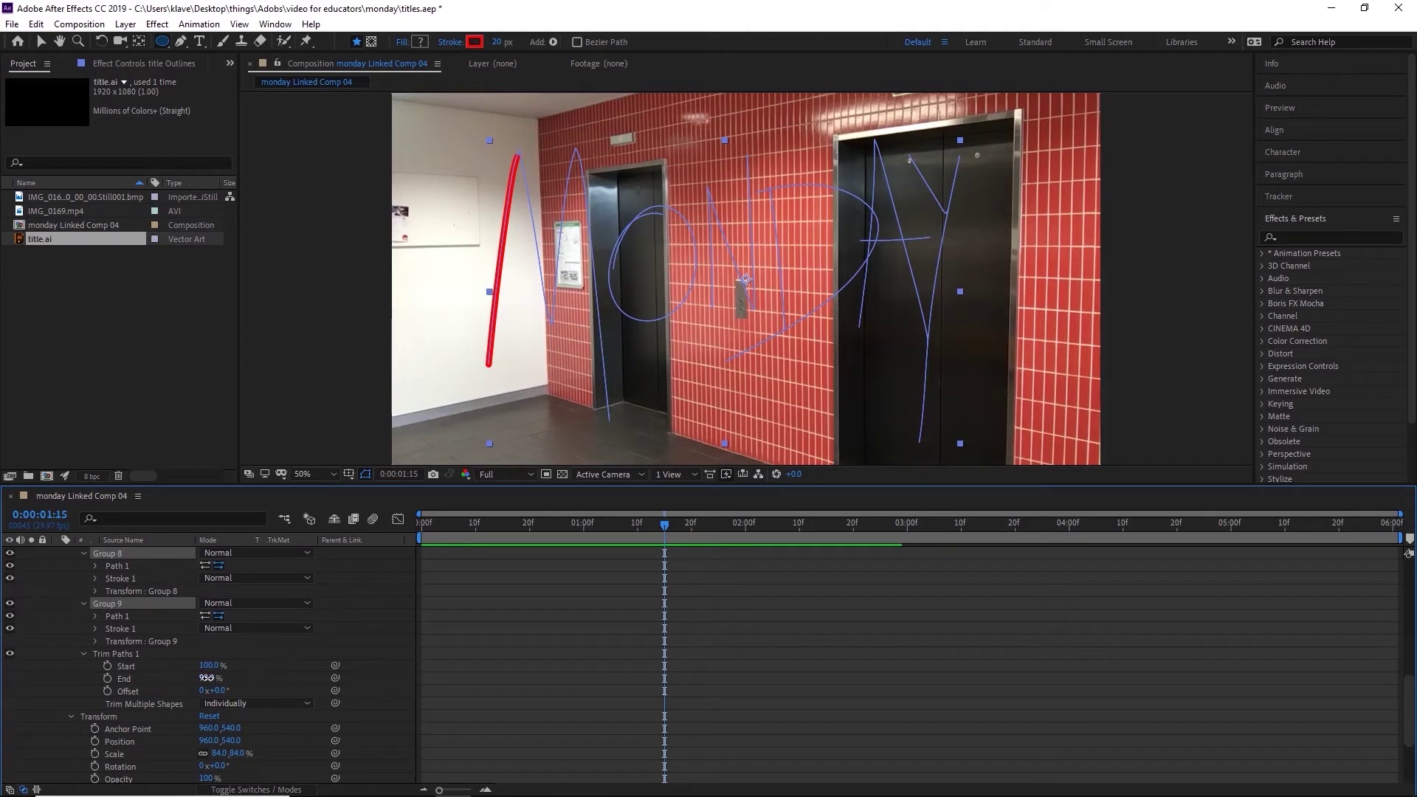
Step: Try Trim Paths End values of 69% and 50%, settling on 42%
click(208, 677)
text(69)
key(Return)
click(209, 677)
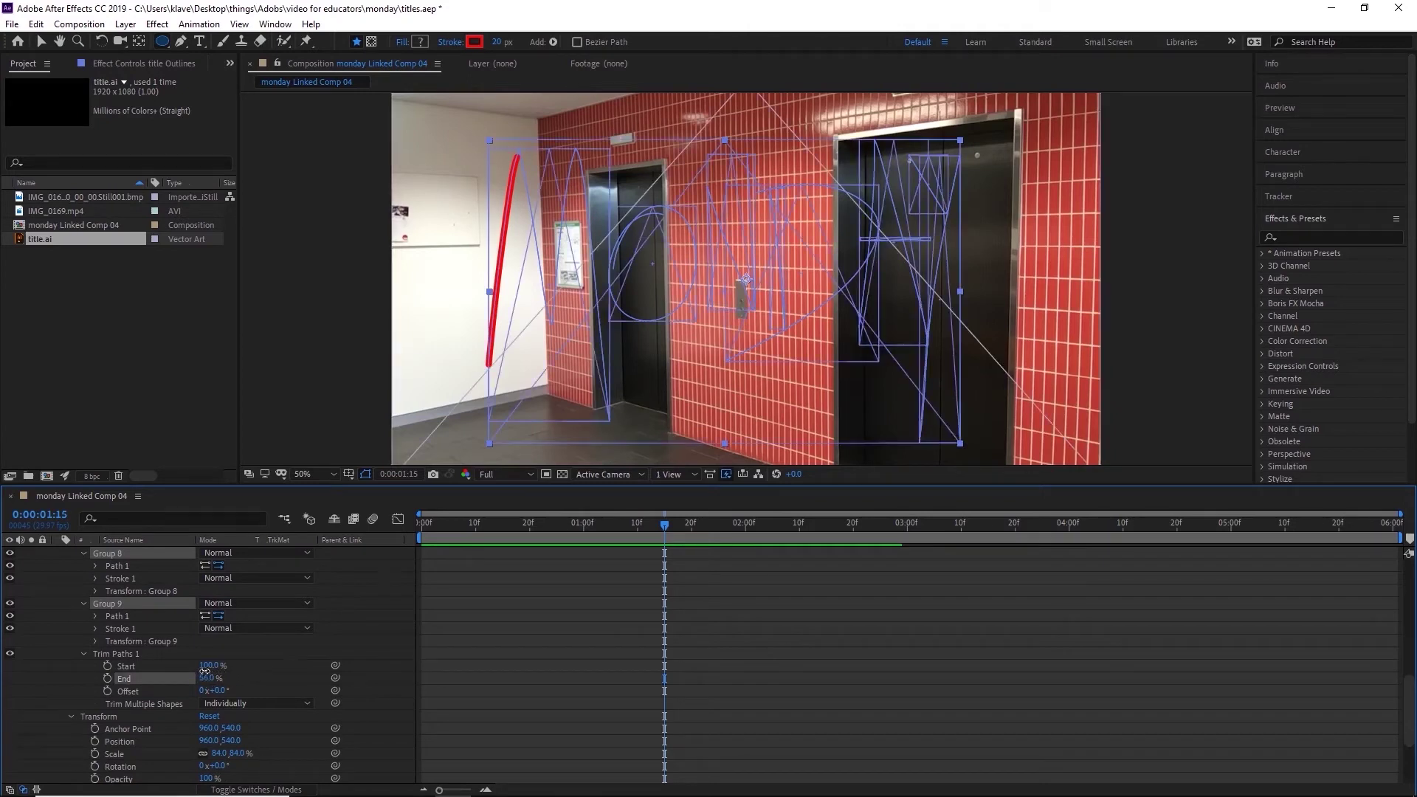
text(50)
key(Return)
click(222, 678)
text(42)
key(Return)
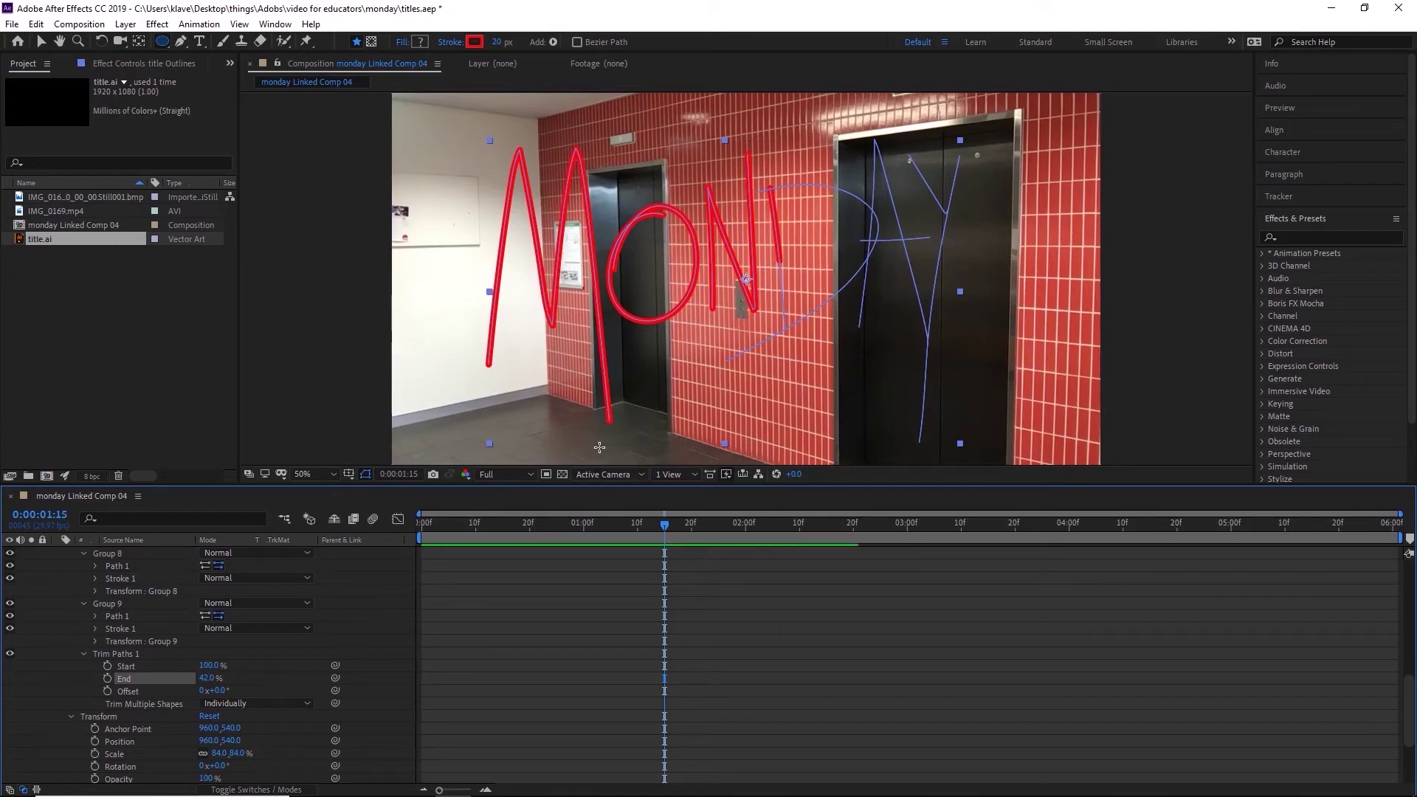
Step: Reset the Trim Paths to Start 100% and End 100% at the composition start
drag(637, 526, 414, 530)
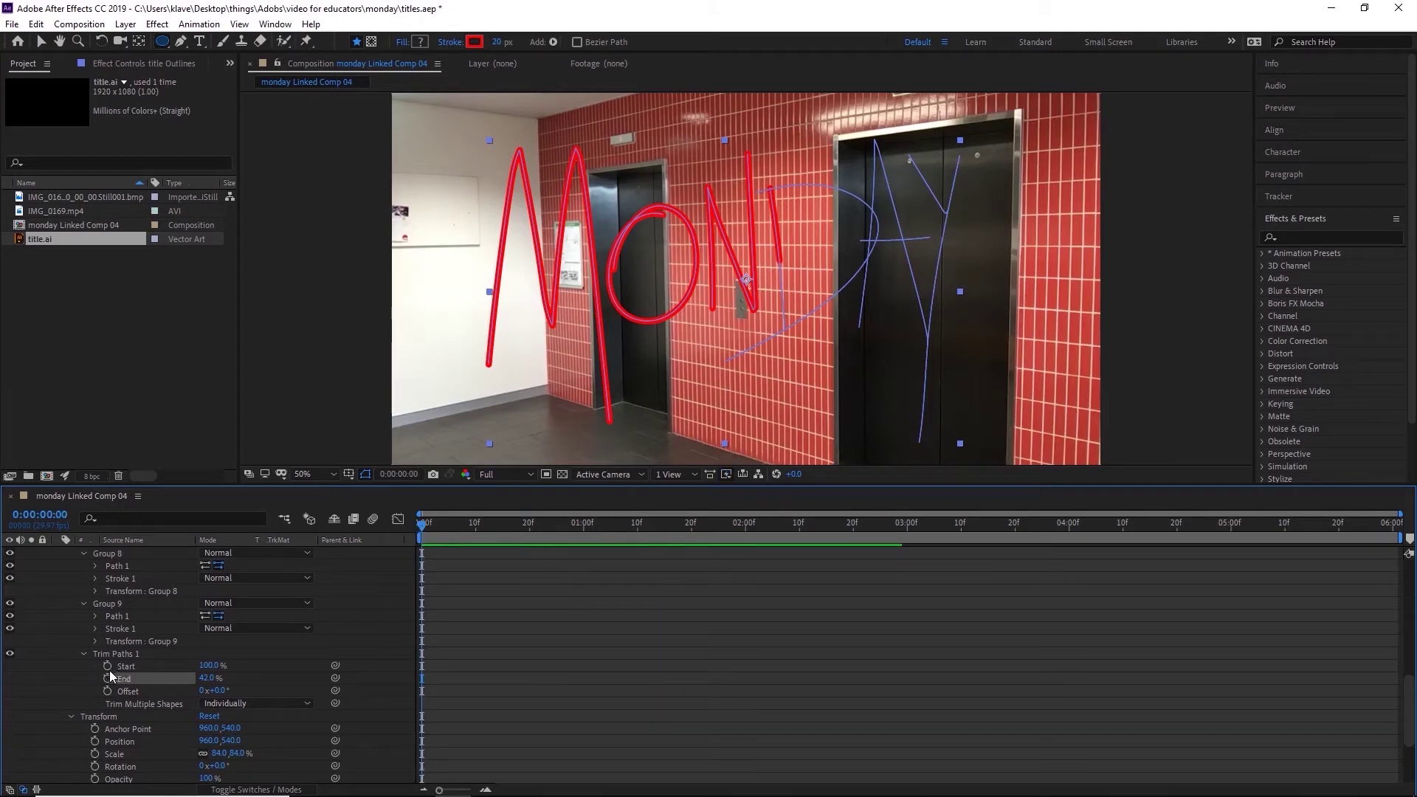
drag(207, 677, 93, 676)
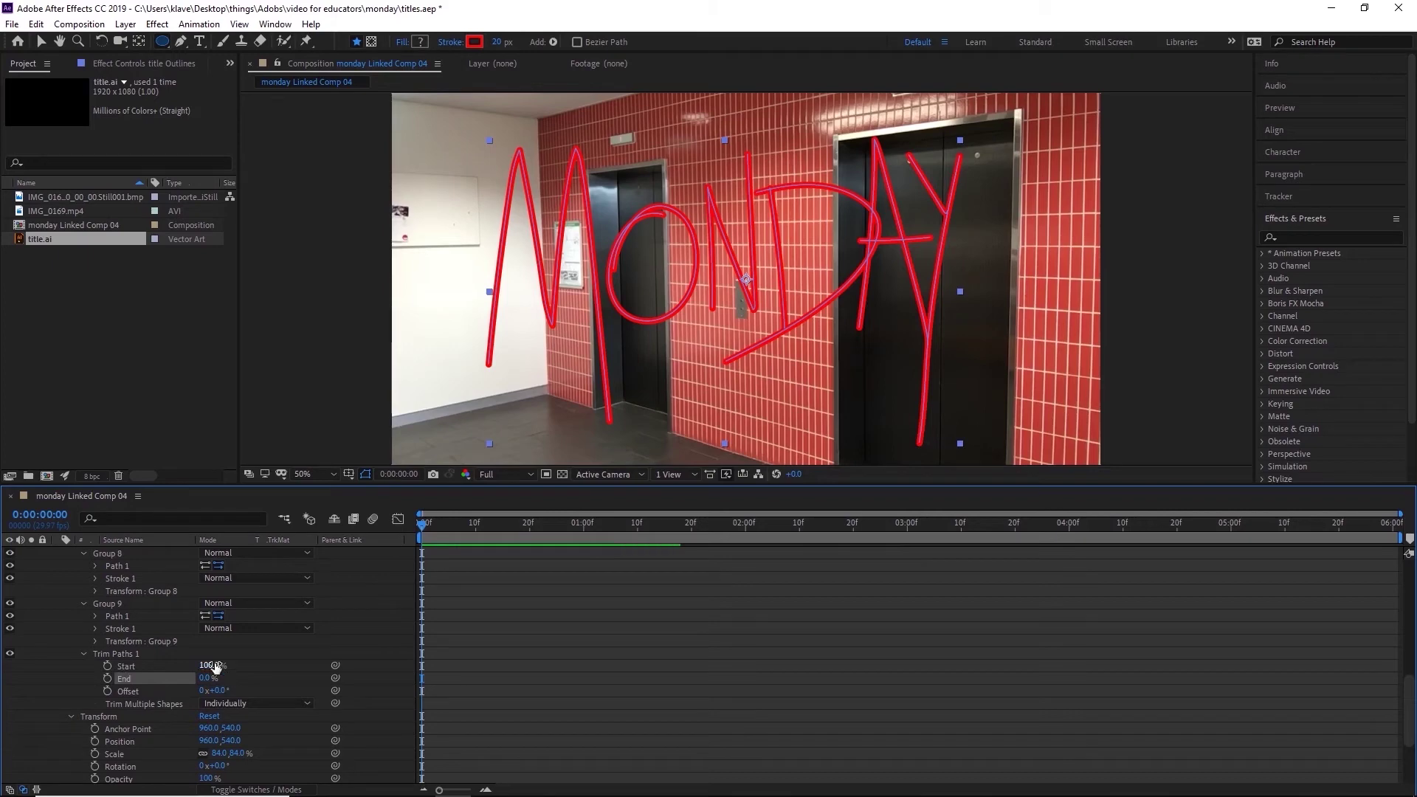
drag(215, 666, 175, 665)
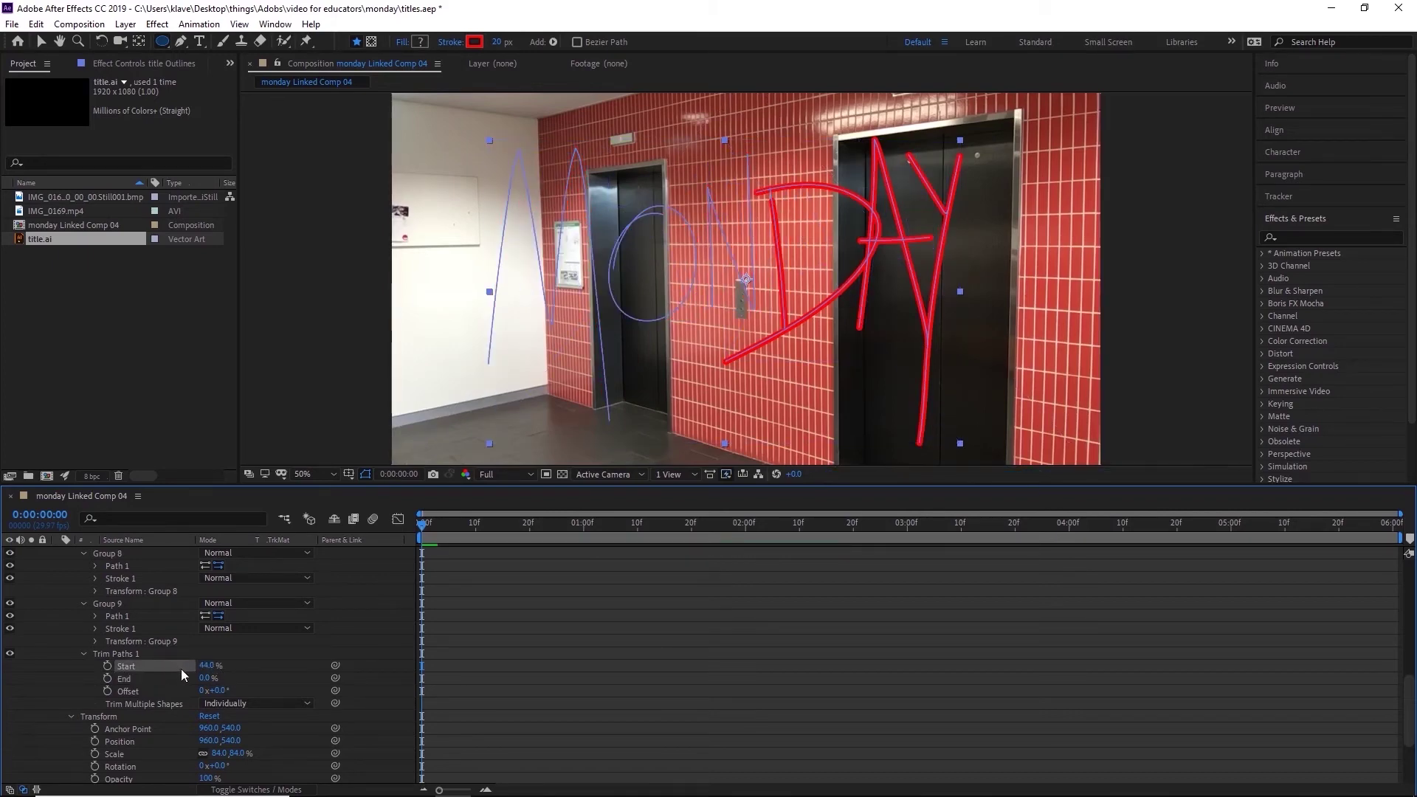
click(210, 667)
text(100)
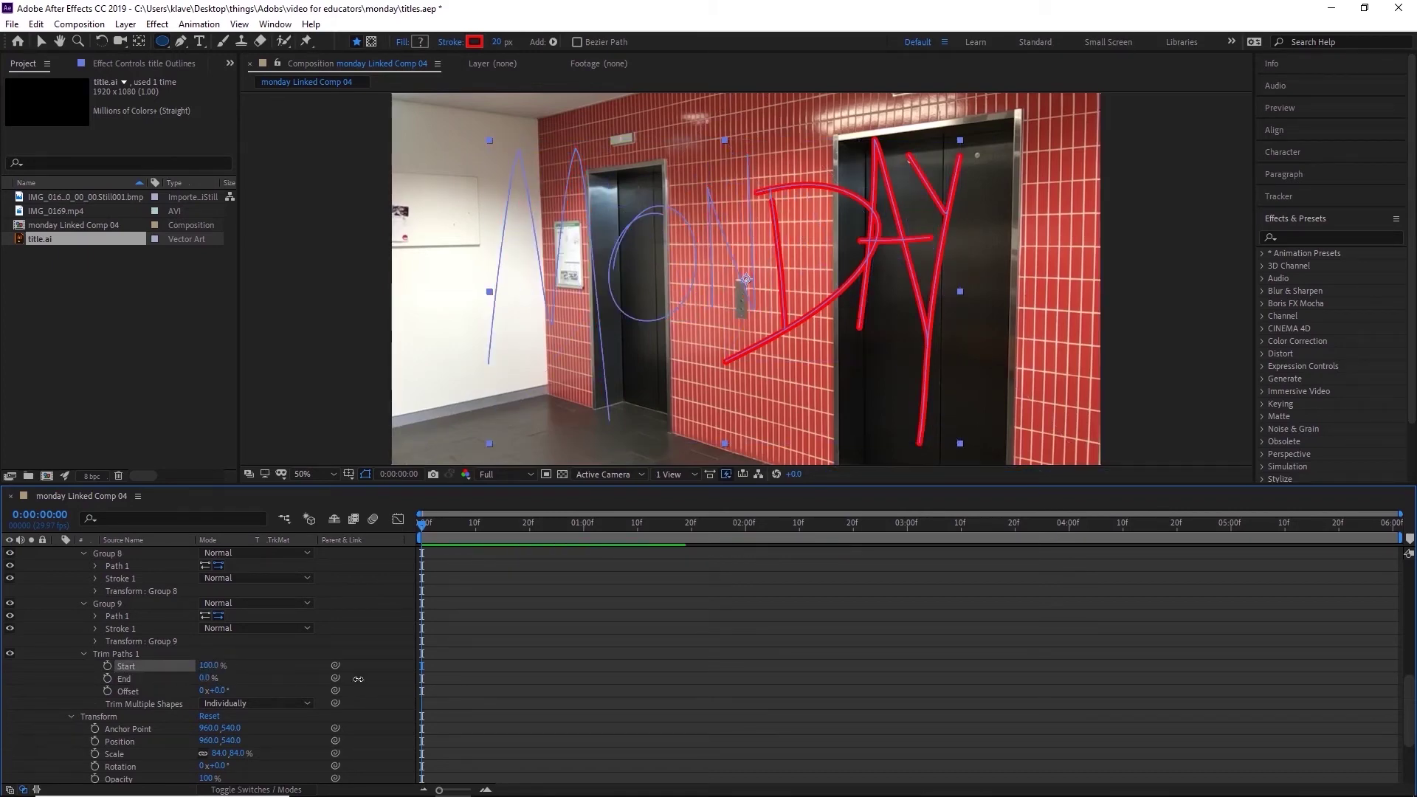
key(Return)
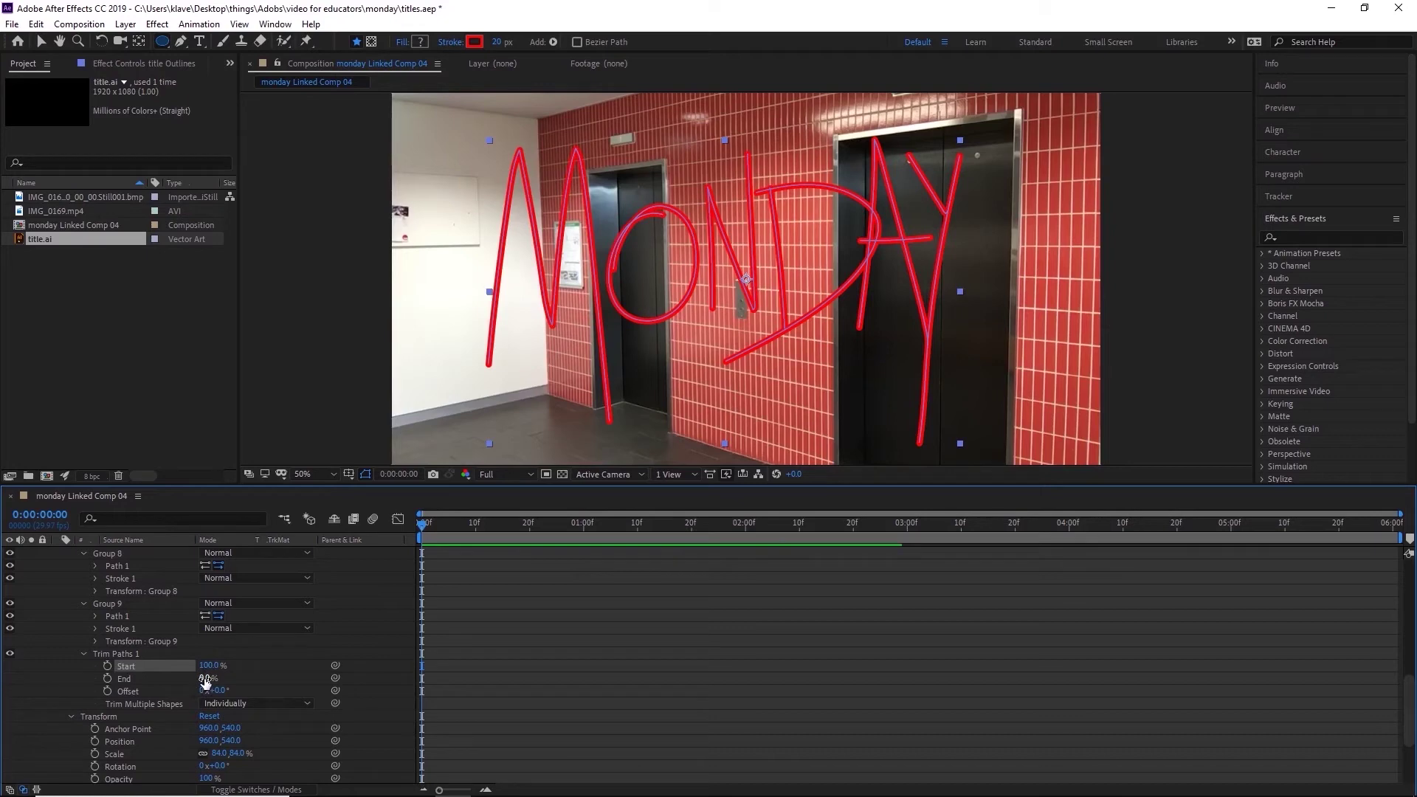
drag(205, 678, 366, 680)
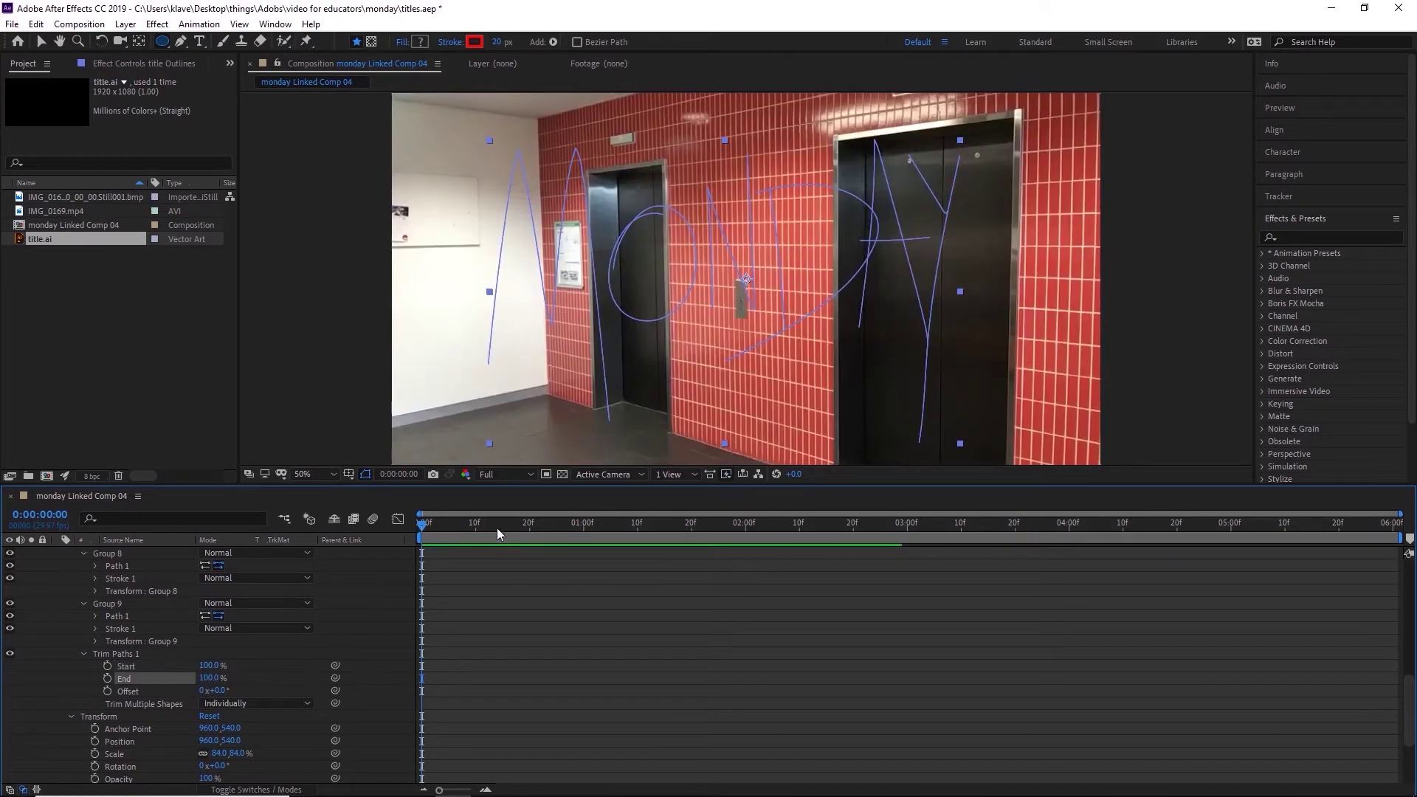
Step: Move the current time to frame 0:00:00:10
drag(492, 528, 529, 530)
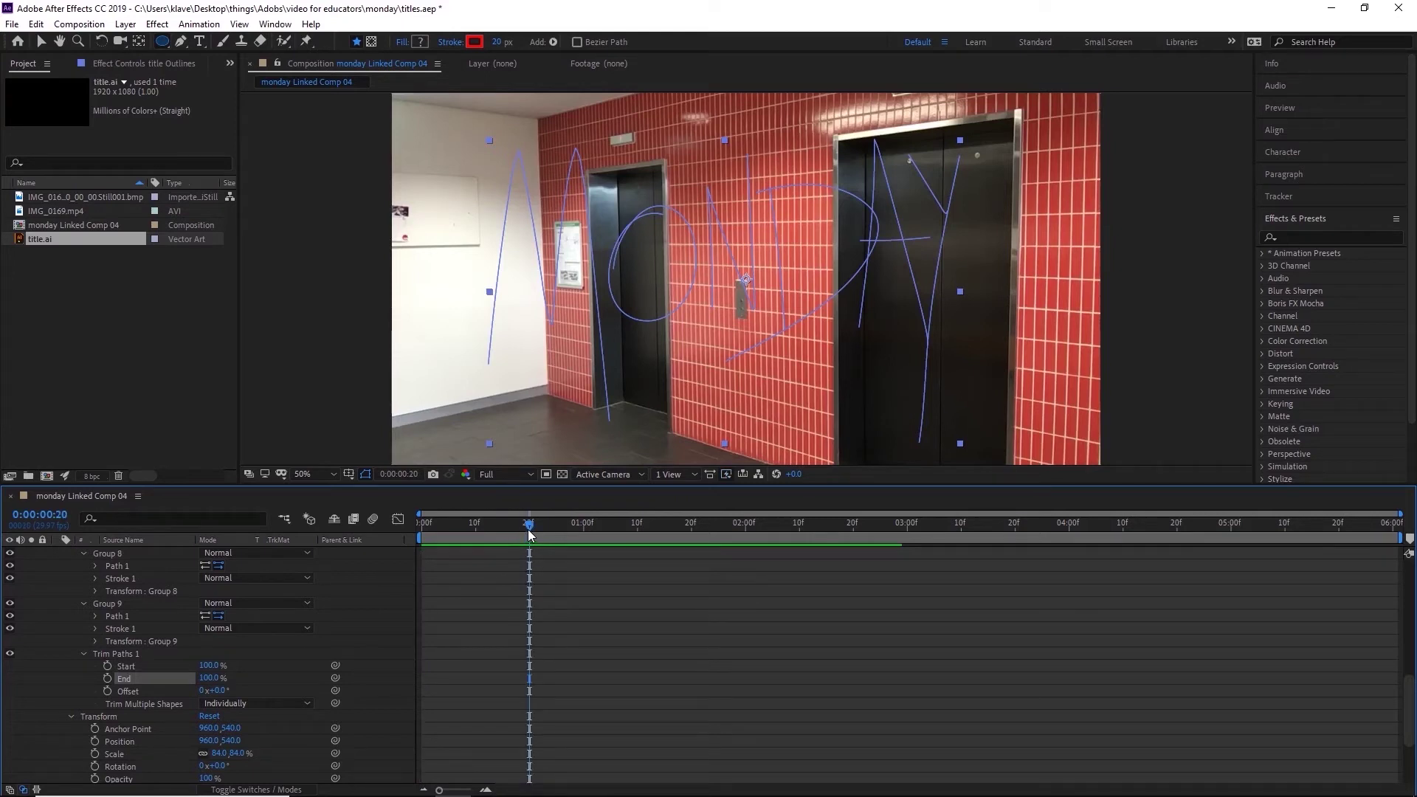
drag(529, 528, 474, 534)
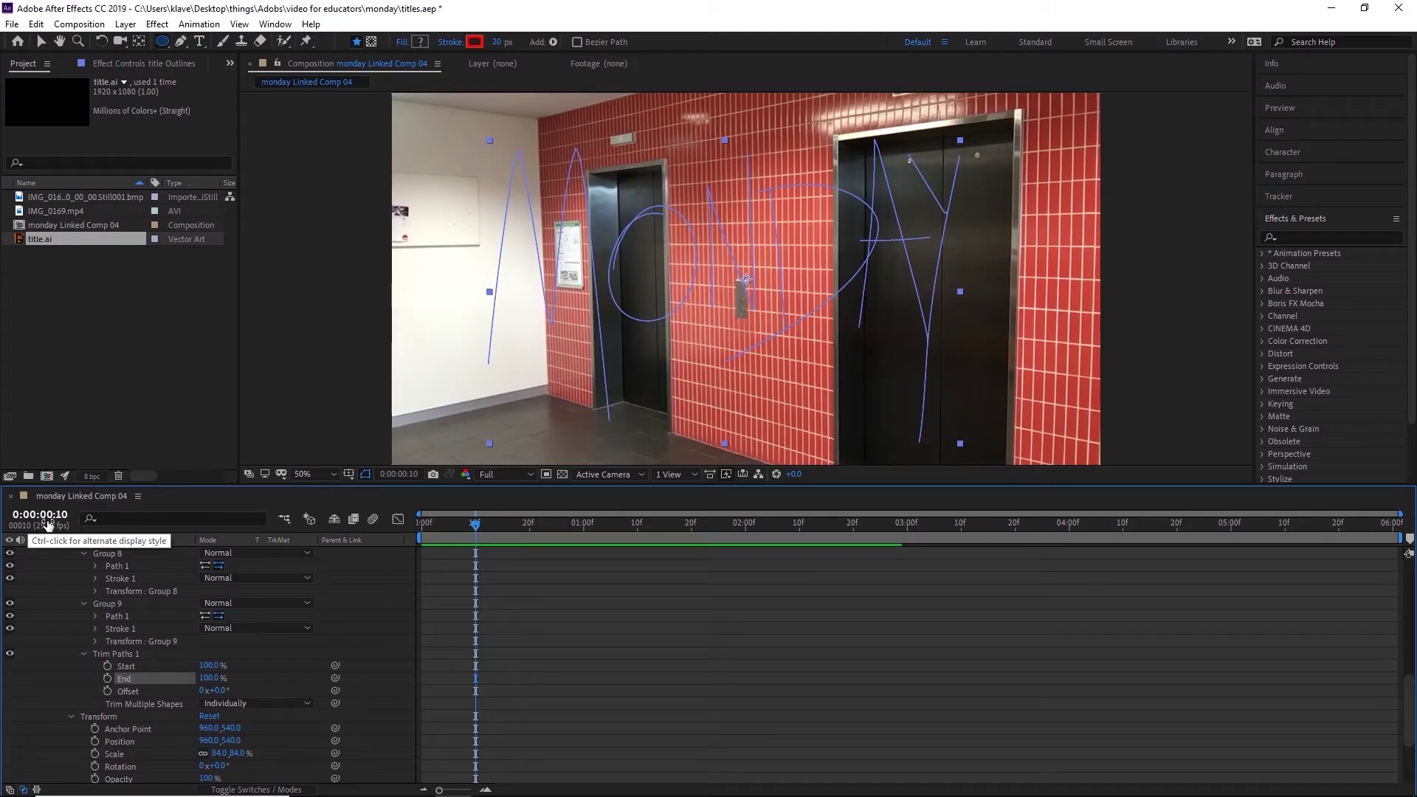
click(42, 516)
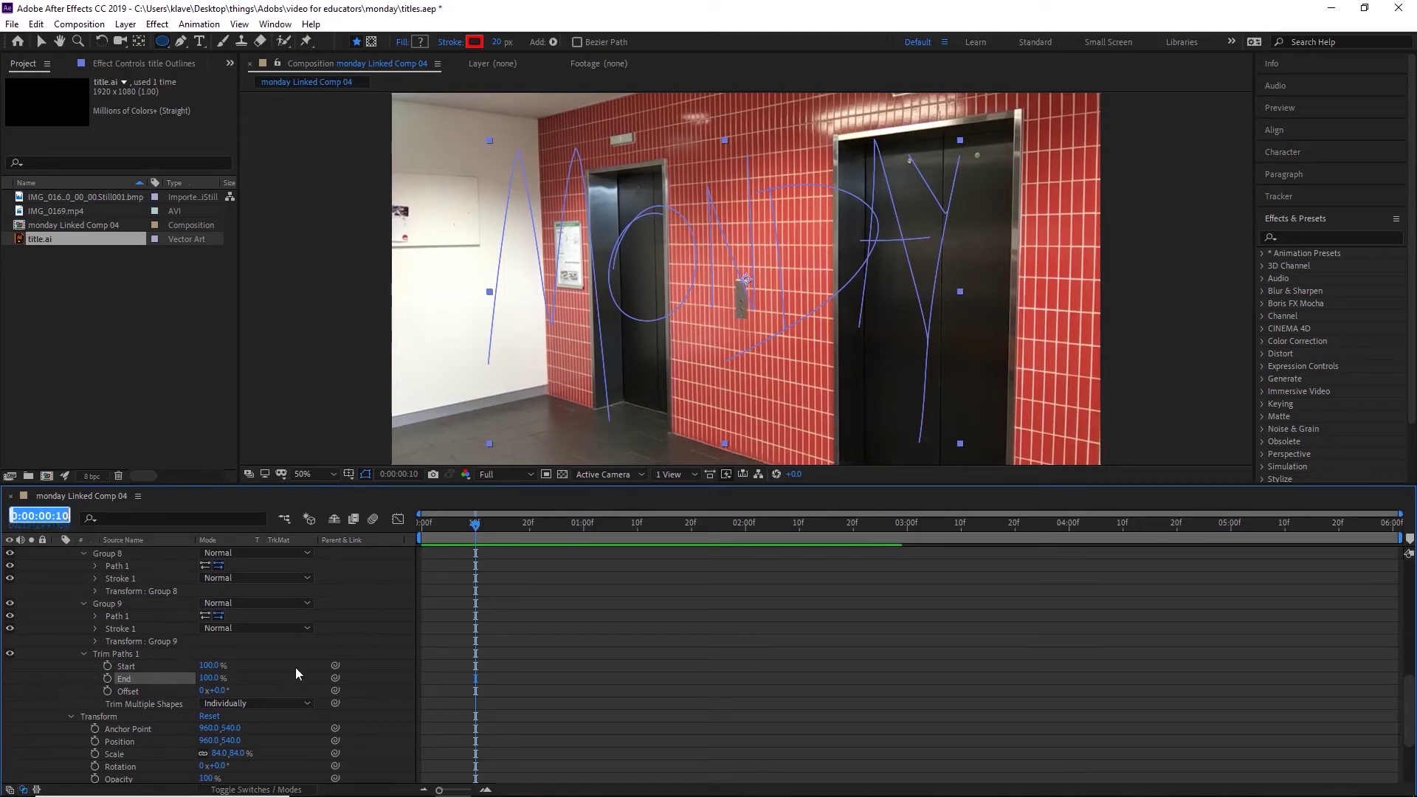
Step: Keyframe the Trim End at 100% on frame 10 and 0% at 4 seconds
click(353, 651)
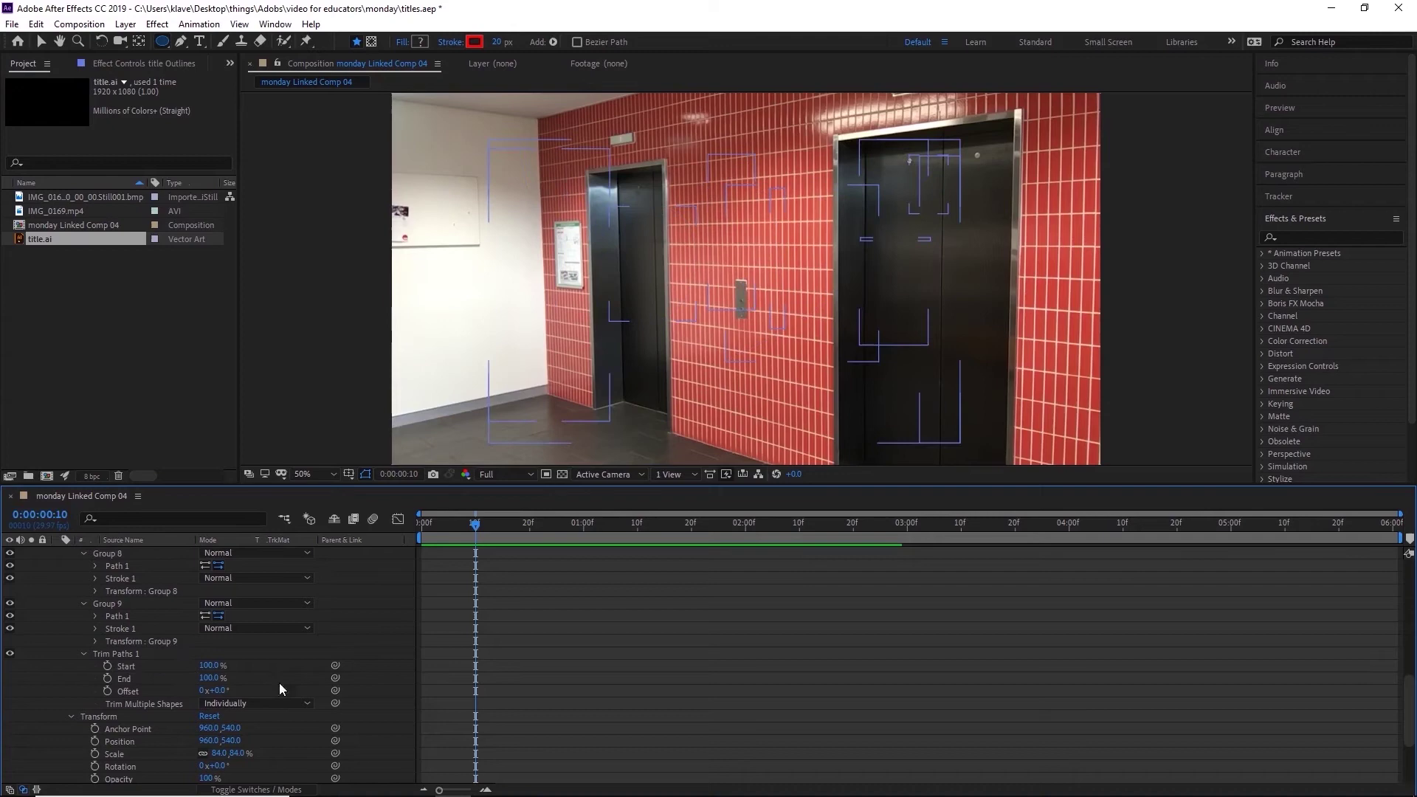
click(108, 679)
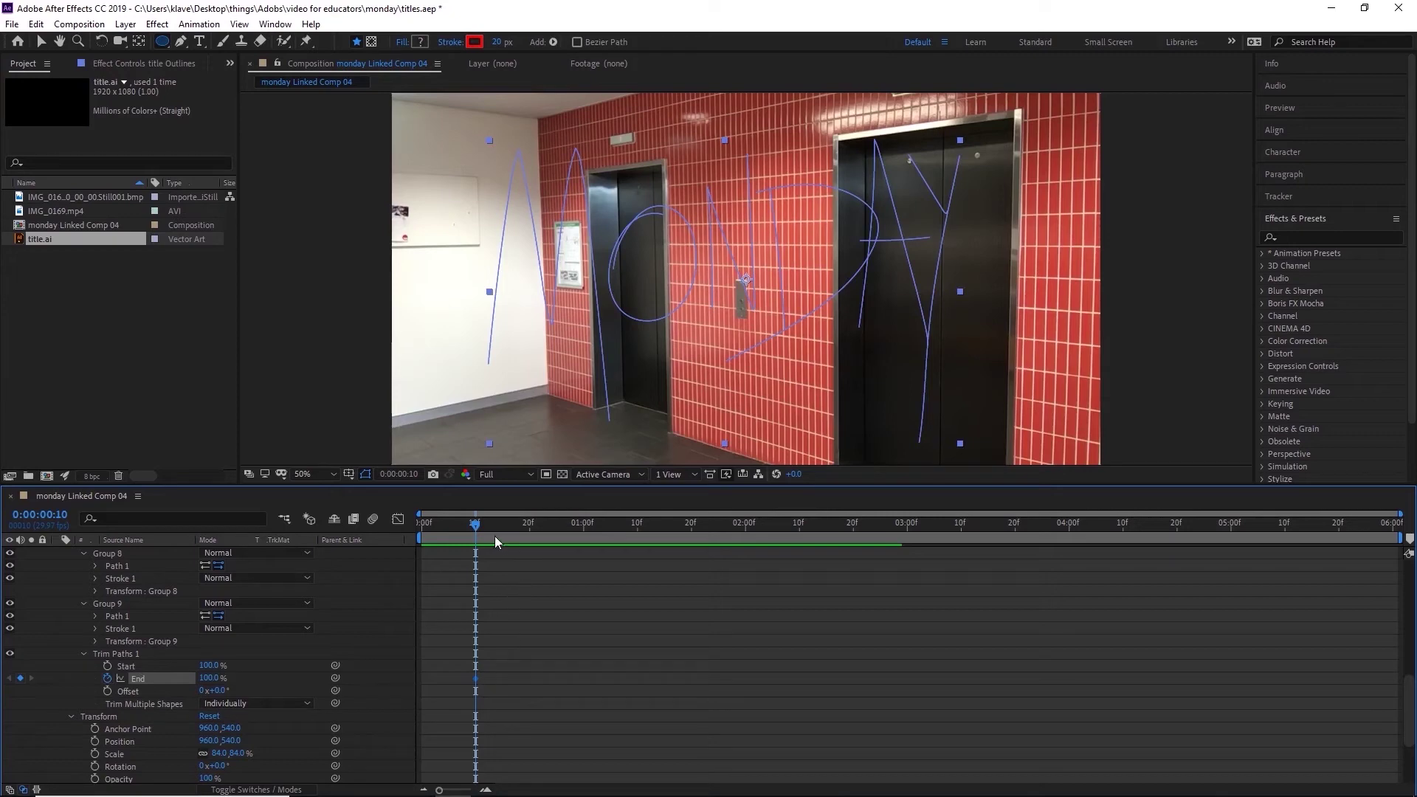
drag(496, 532, 1067, 534)
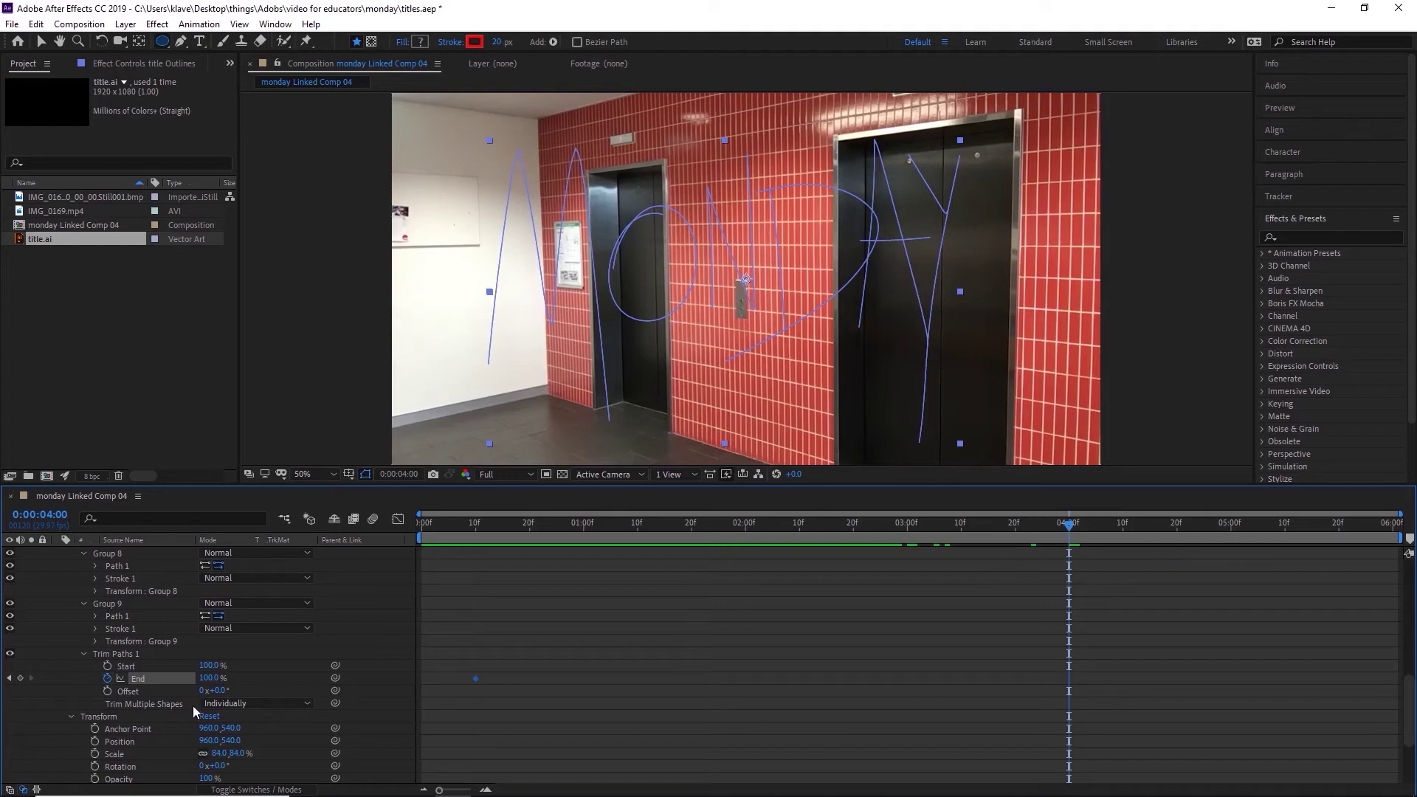
click(207, 678)
text(0)
key(Return)
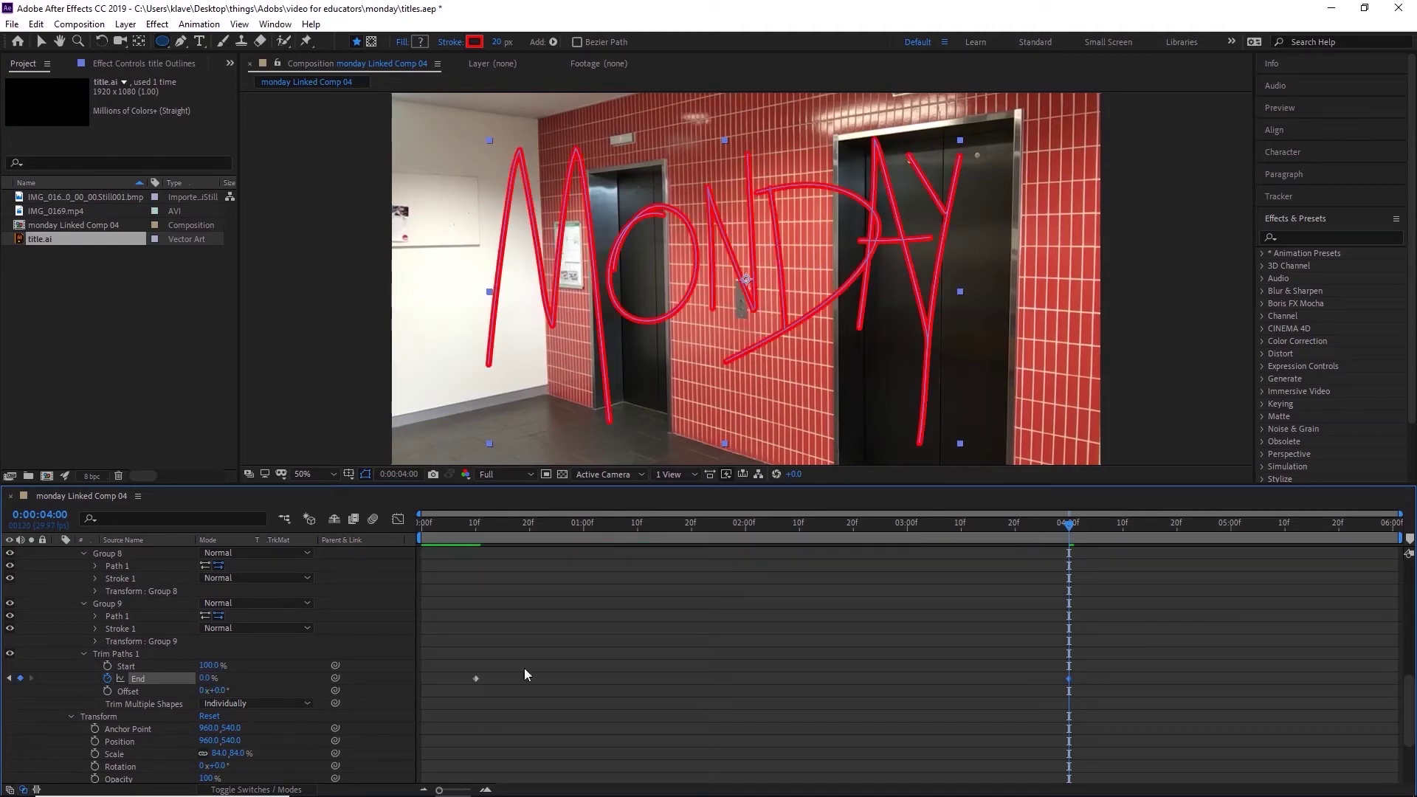
Step: Move the End 0% keyframe to 3 seconds and preview the MONDAY write-on
click(848, 529)
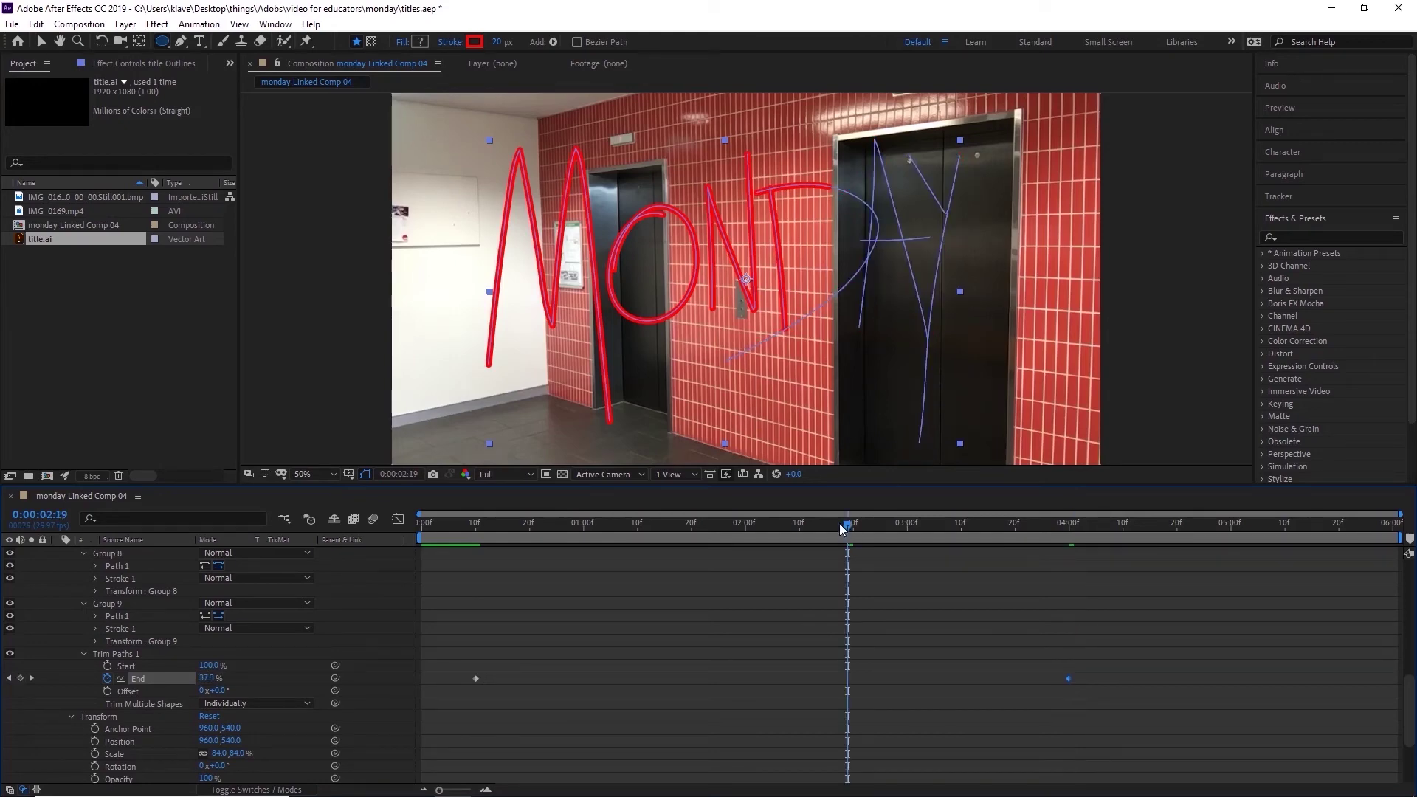
mouse_move(853, 525)
mouse_down()
mouse_move(625, 537)
mouse_move(480, 525)
mouse_up()
key(space)
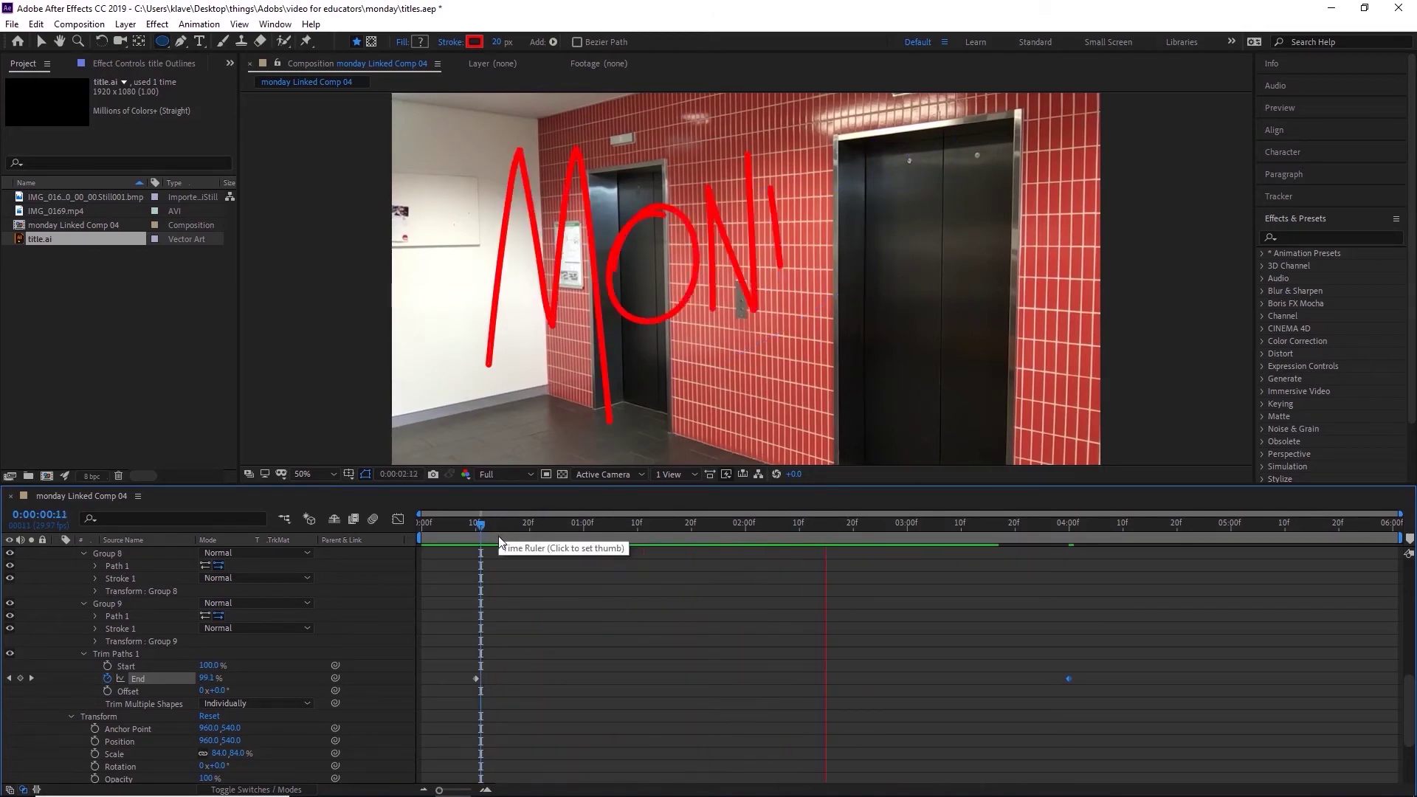
click(907, 528)
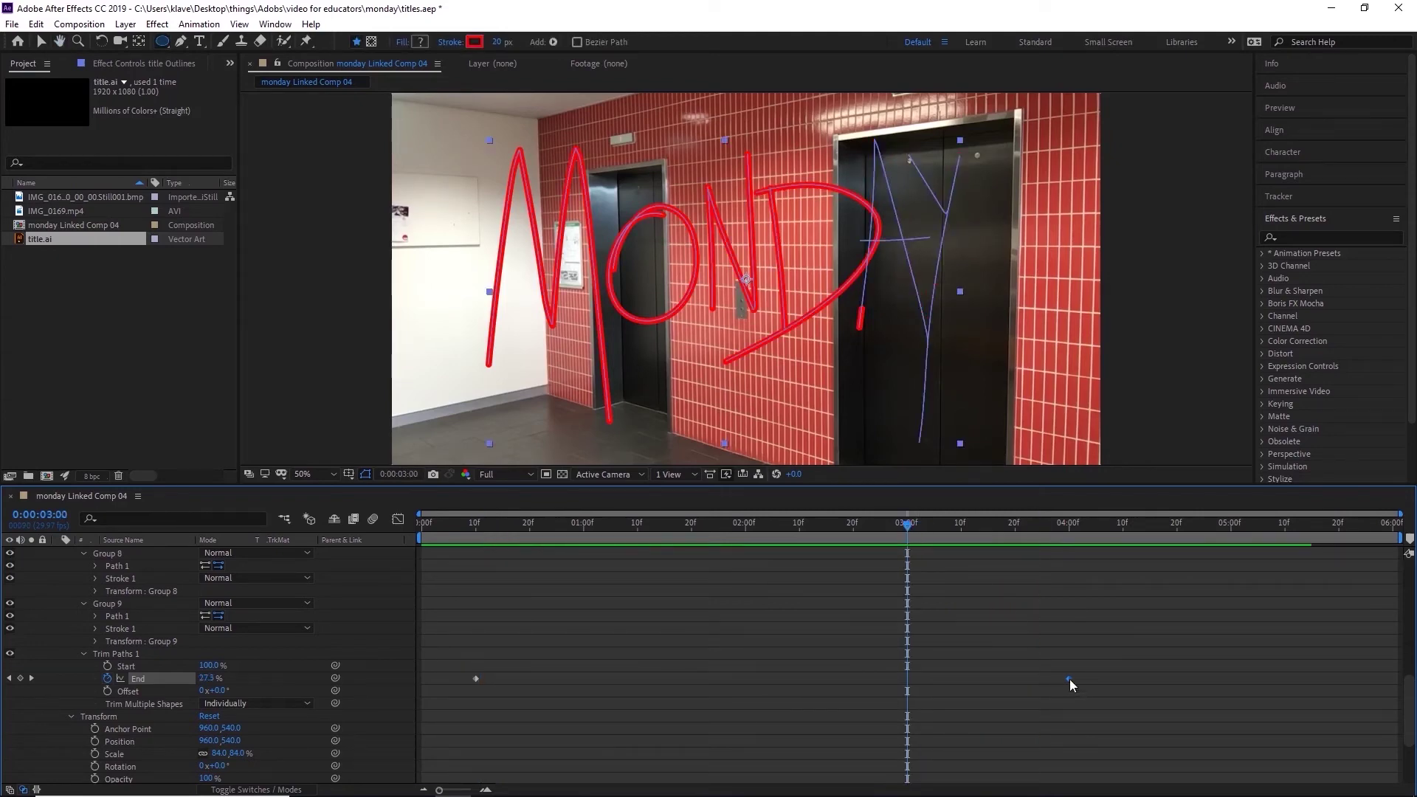
drag(1068, 679, 917, 699)
drag(889, 524, 465, 522)
key(space)
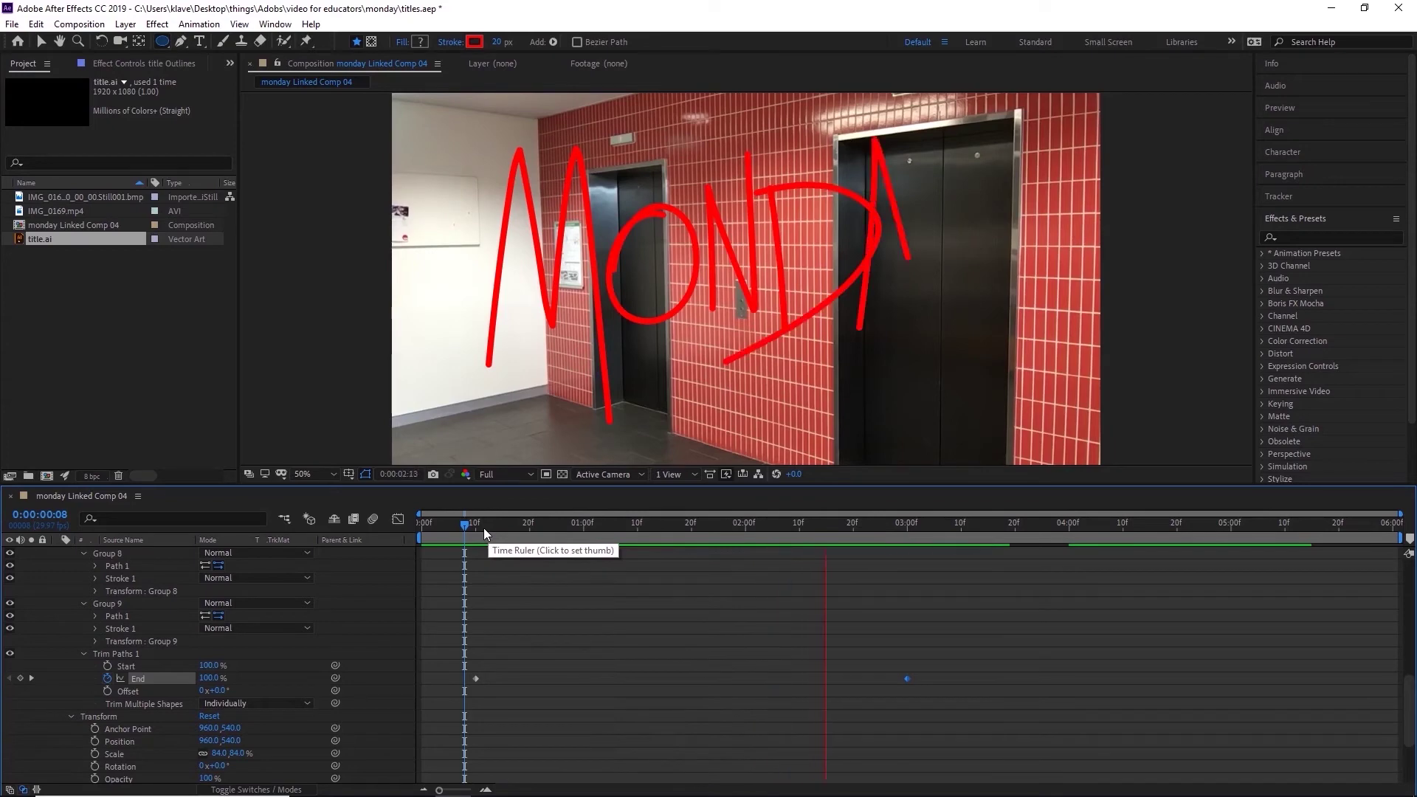
Step: Push the final End keyframe later, Easy Ease both End keyframes with F9, and preview
key(space)
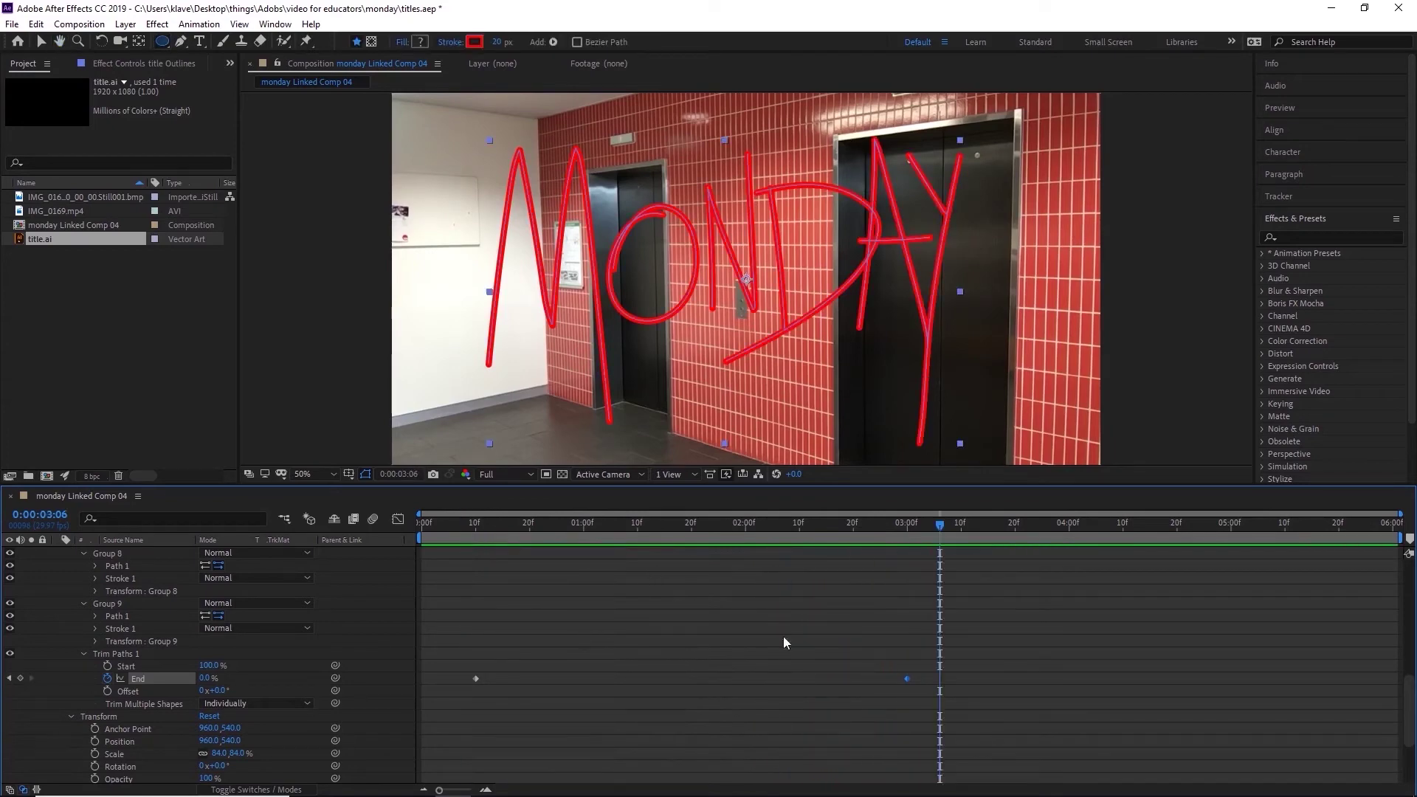
mouse_move(905, 683)
mouse_down()
mouse_move(1131, 694)
mouse_move(1007, 695)
mouse_move(1020, 689)
mouse_up()
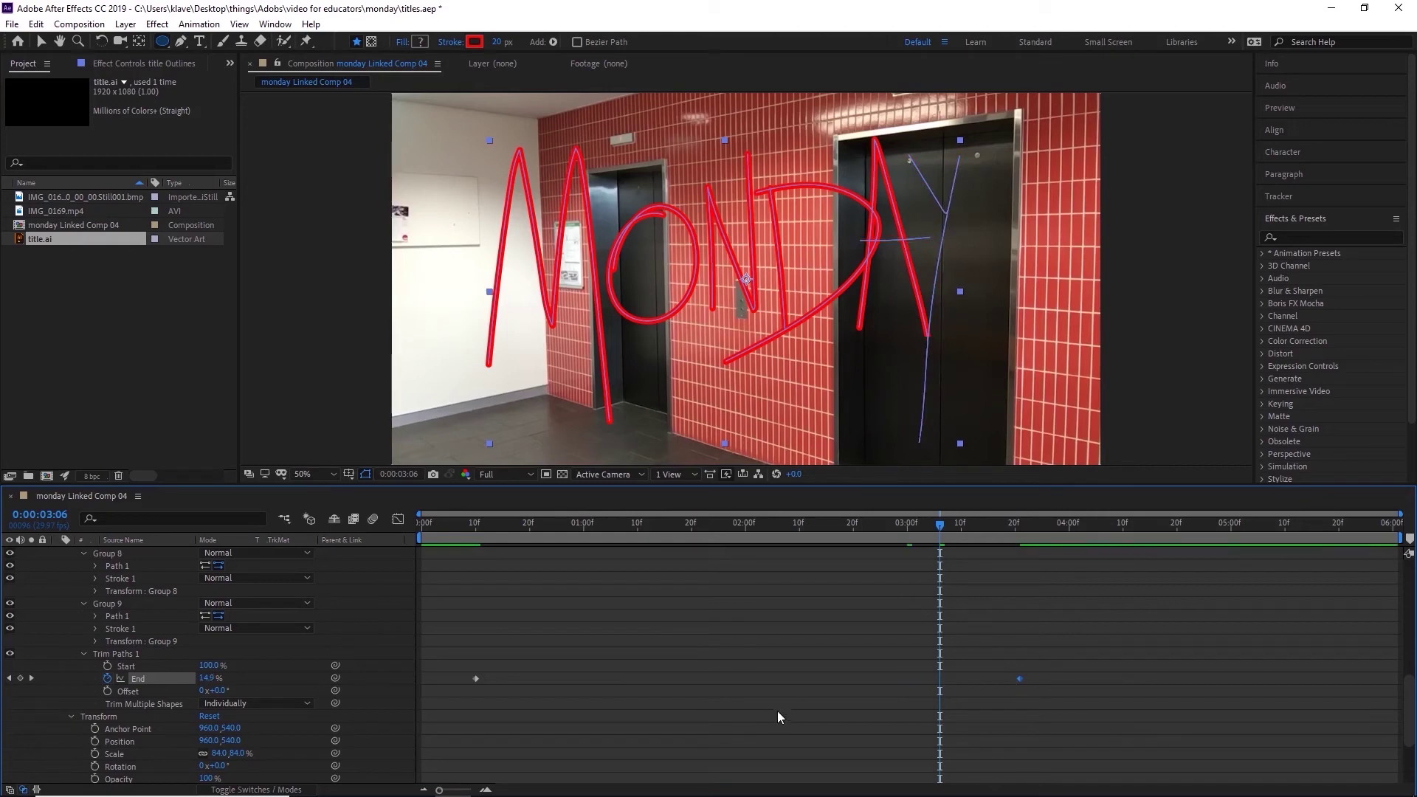
click(609, 673)
drag(438, 666, 1153, 702)
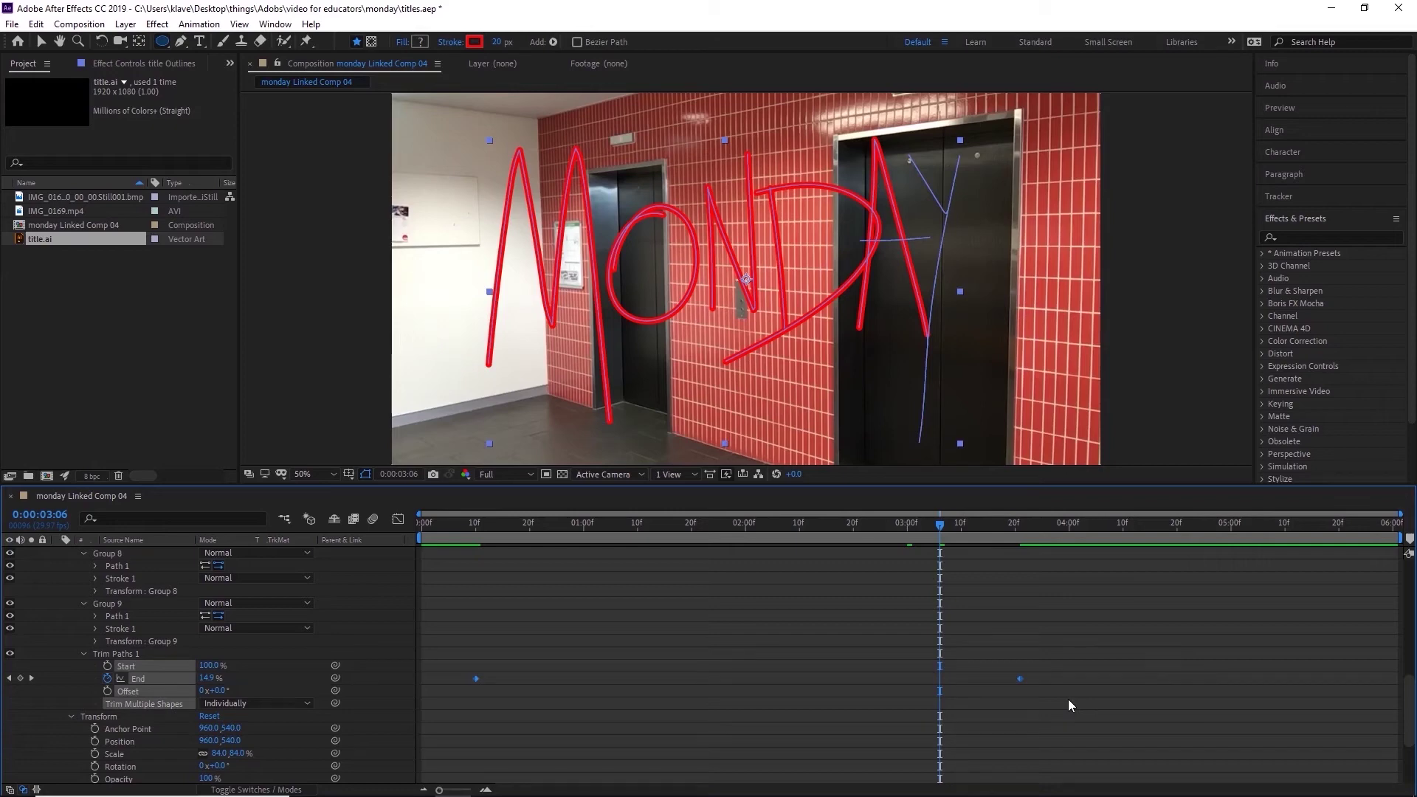
key(F9)
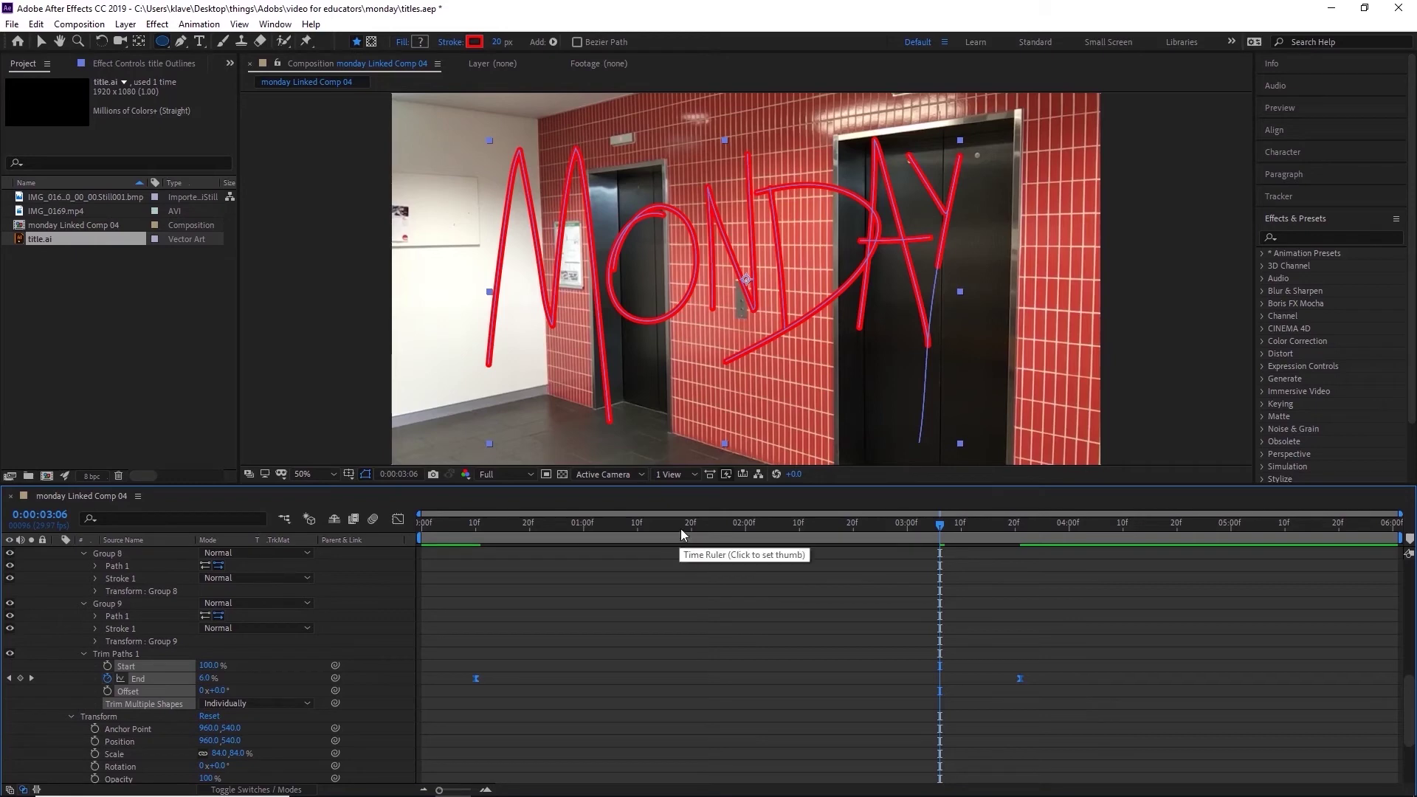
click(462, 528)
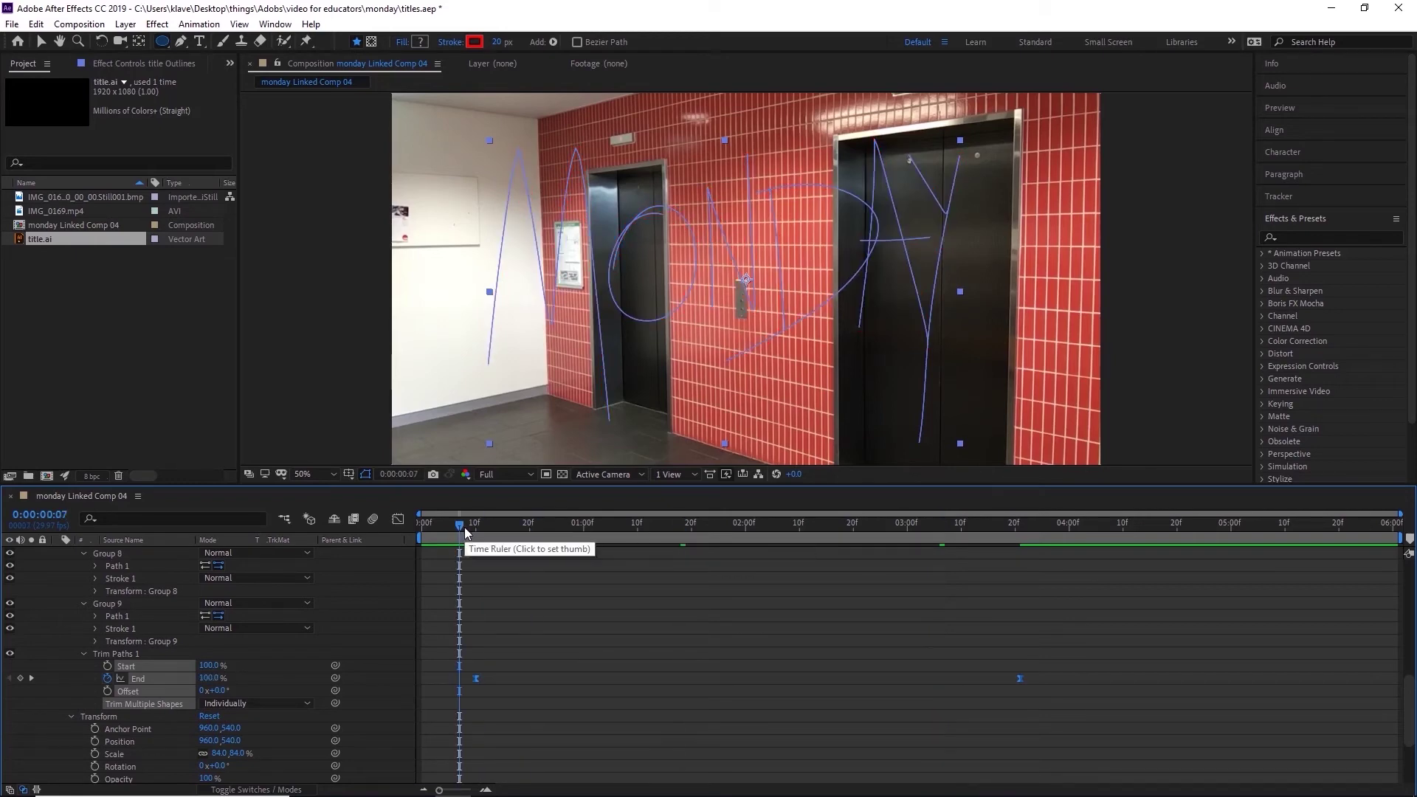
key(space)
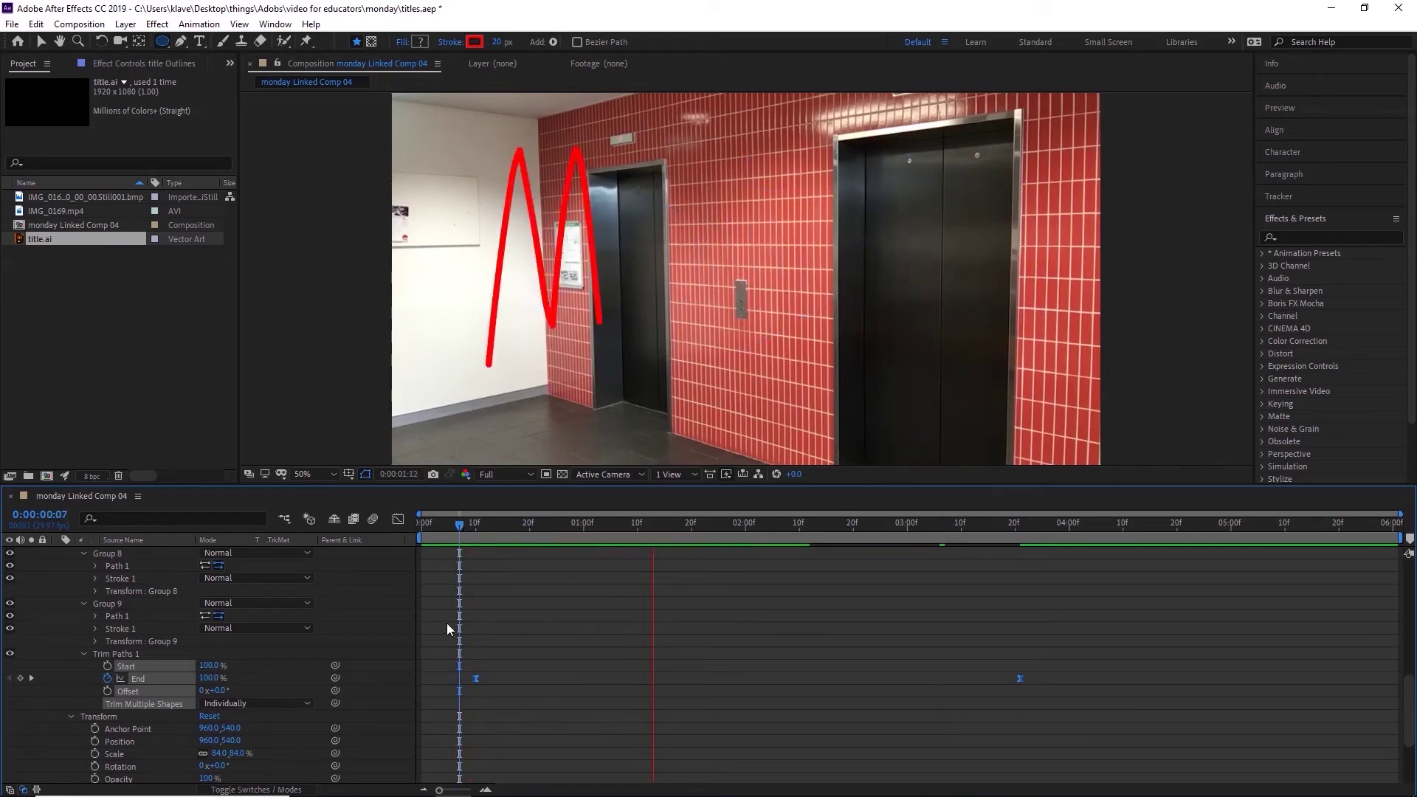
key(space)
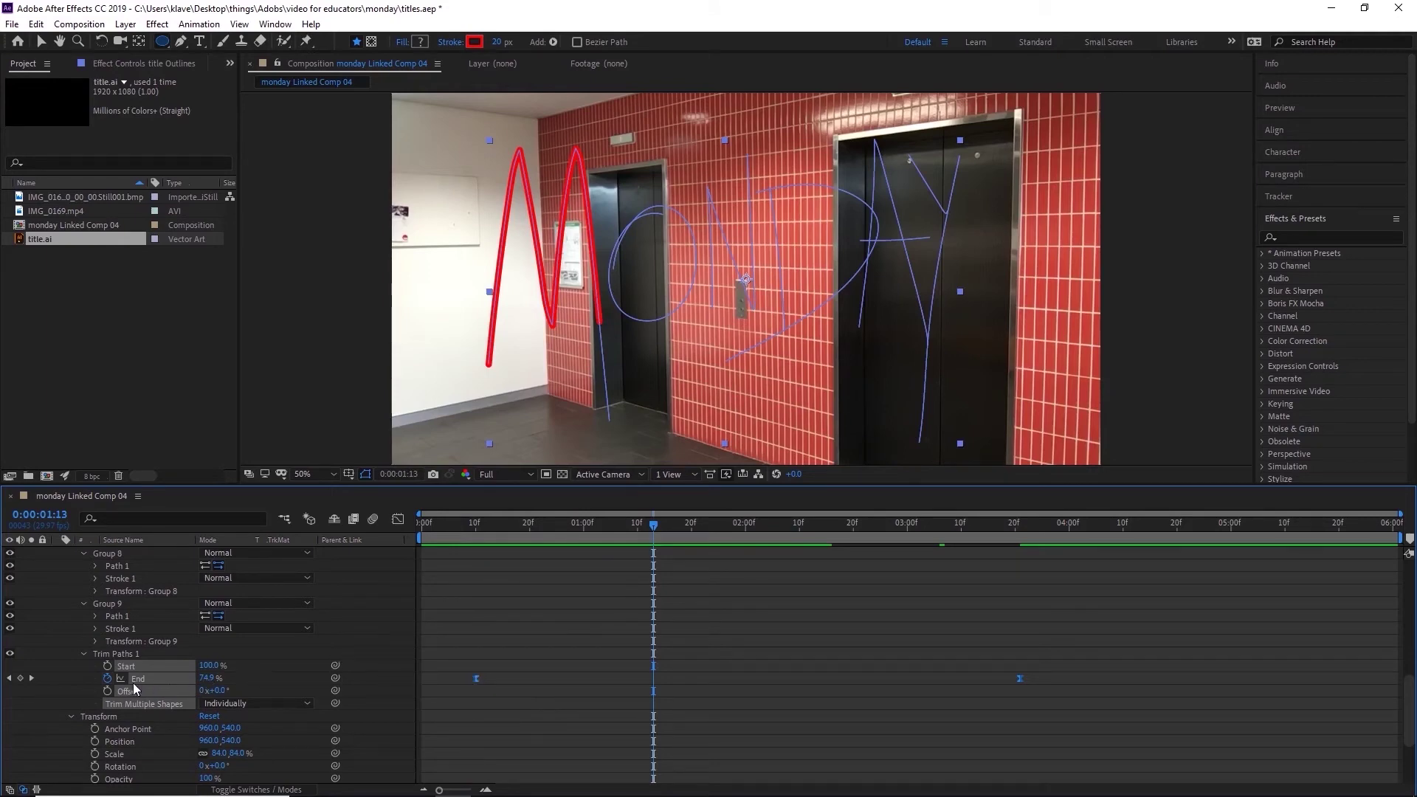
Step: Show the Trim End speed curve in the Graph Editor and preview the eased write-on
click(397, 518)
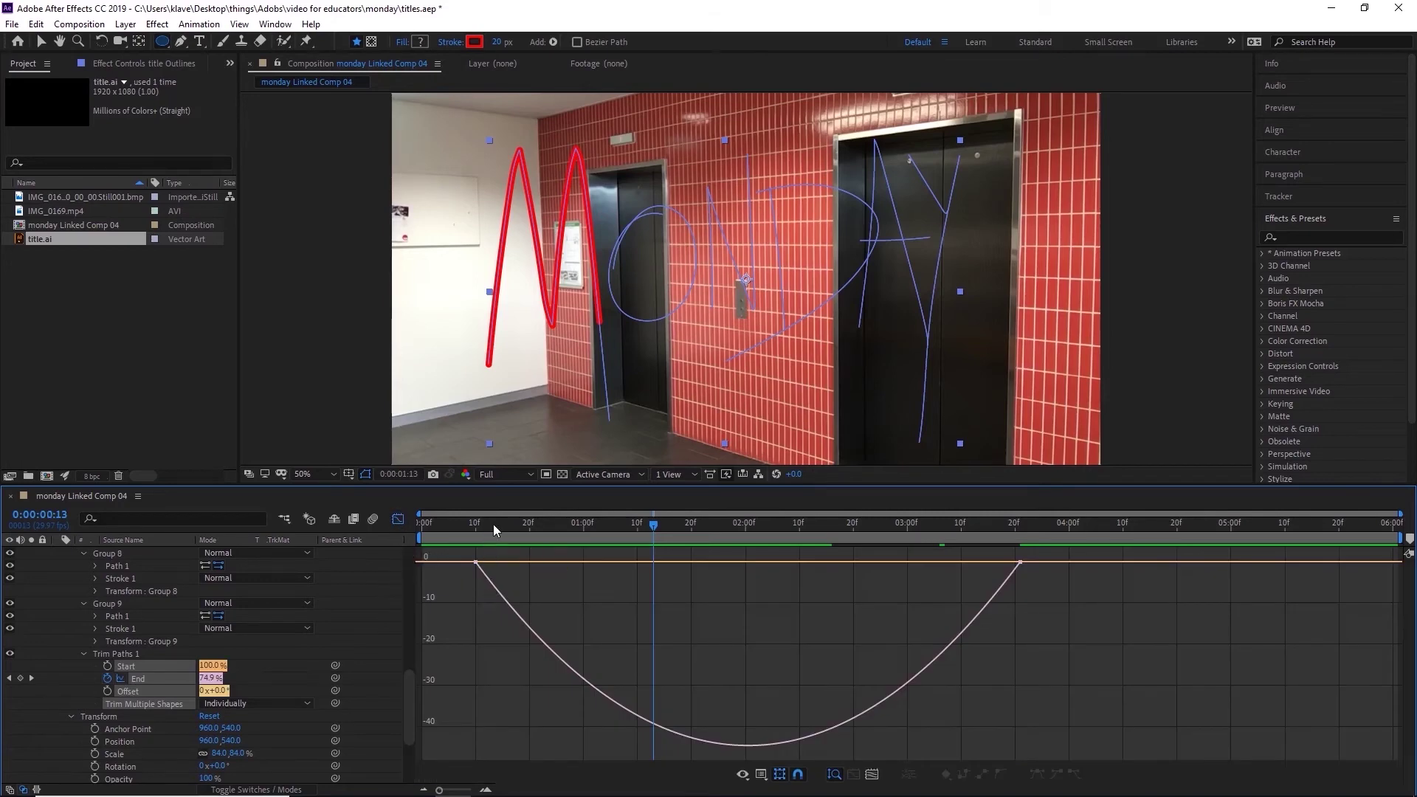
drag(493, 525, 473, 525)
drag(478, 530, 612, 530)
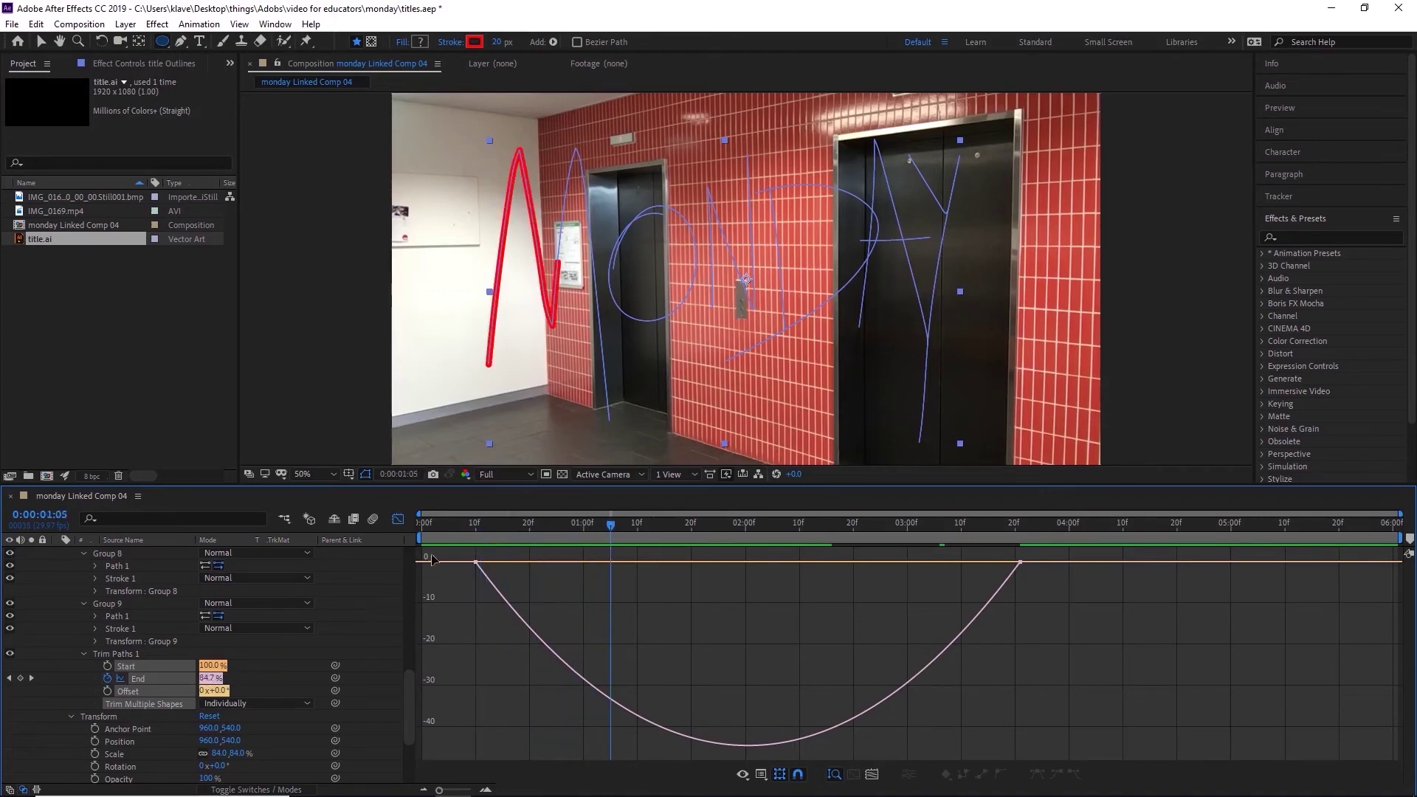
mouse_move(471, 529)
mouse_down()
mouse_move(821, 555)
mouse_move(1016, 544)
mouse_up()
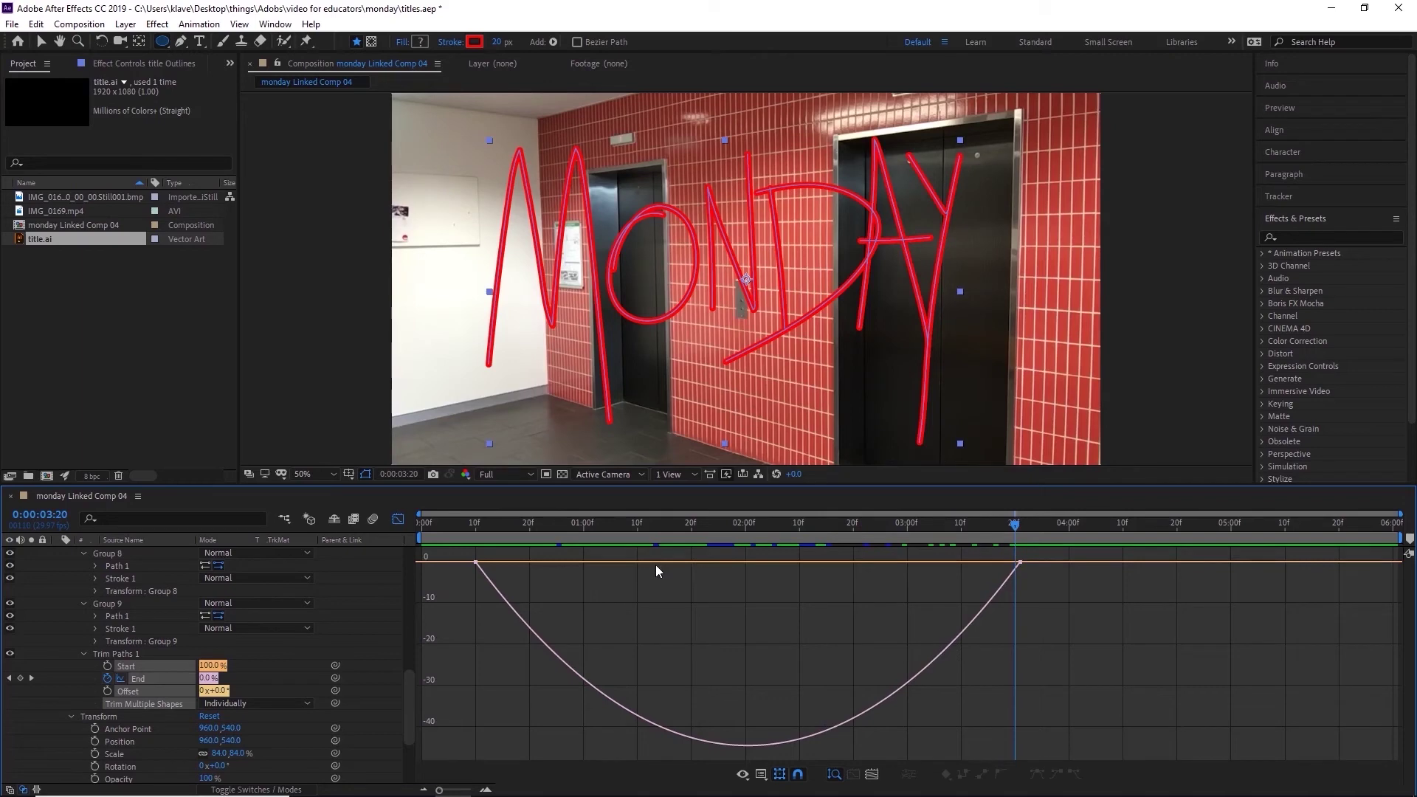
drag(735, 530, 476, 525)
key(space)
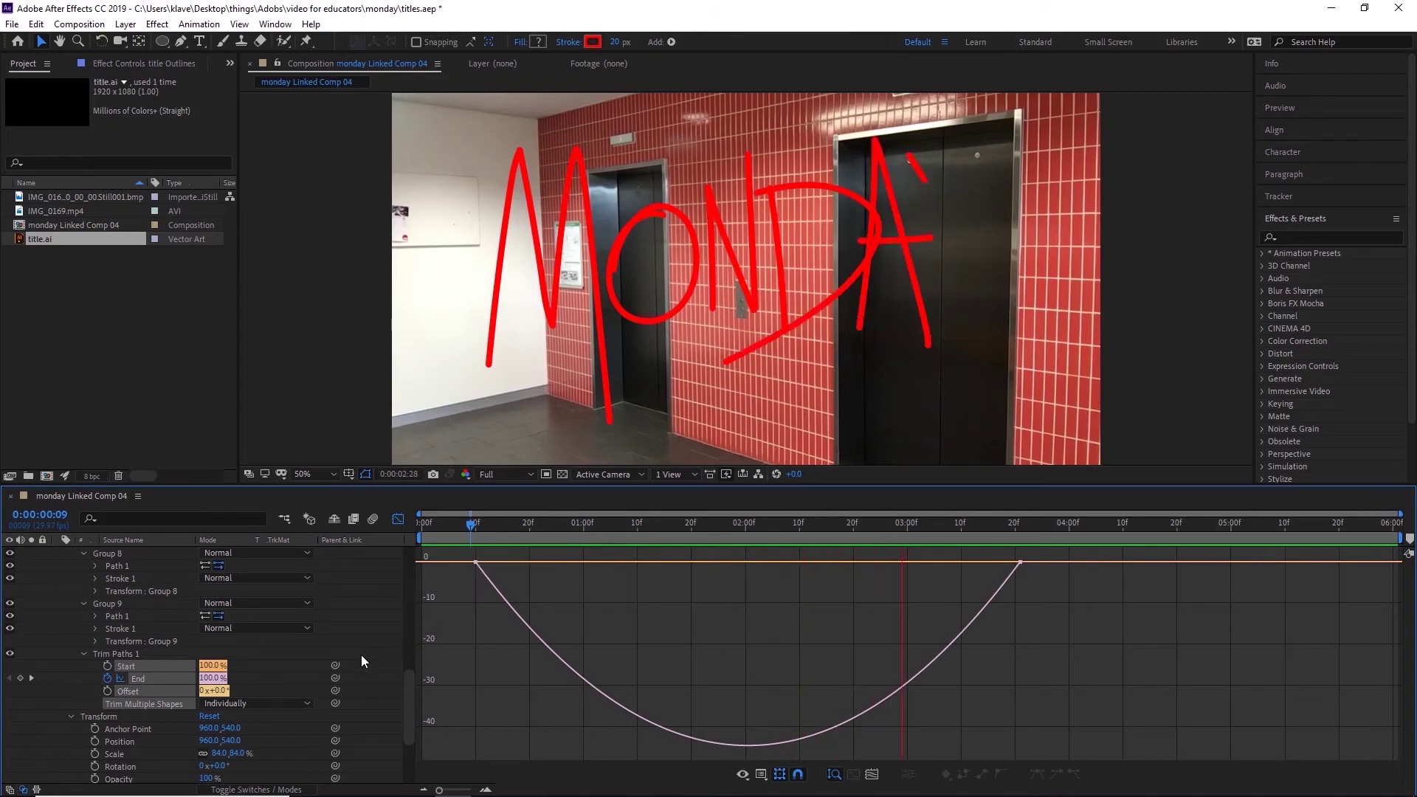
key(space)
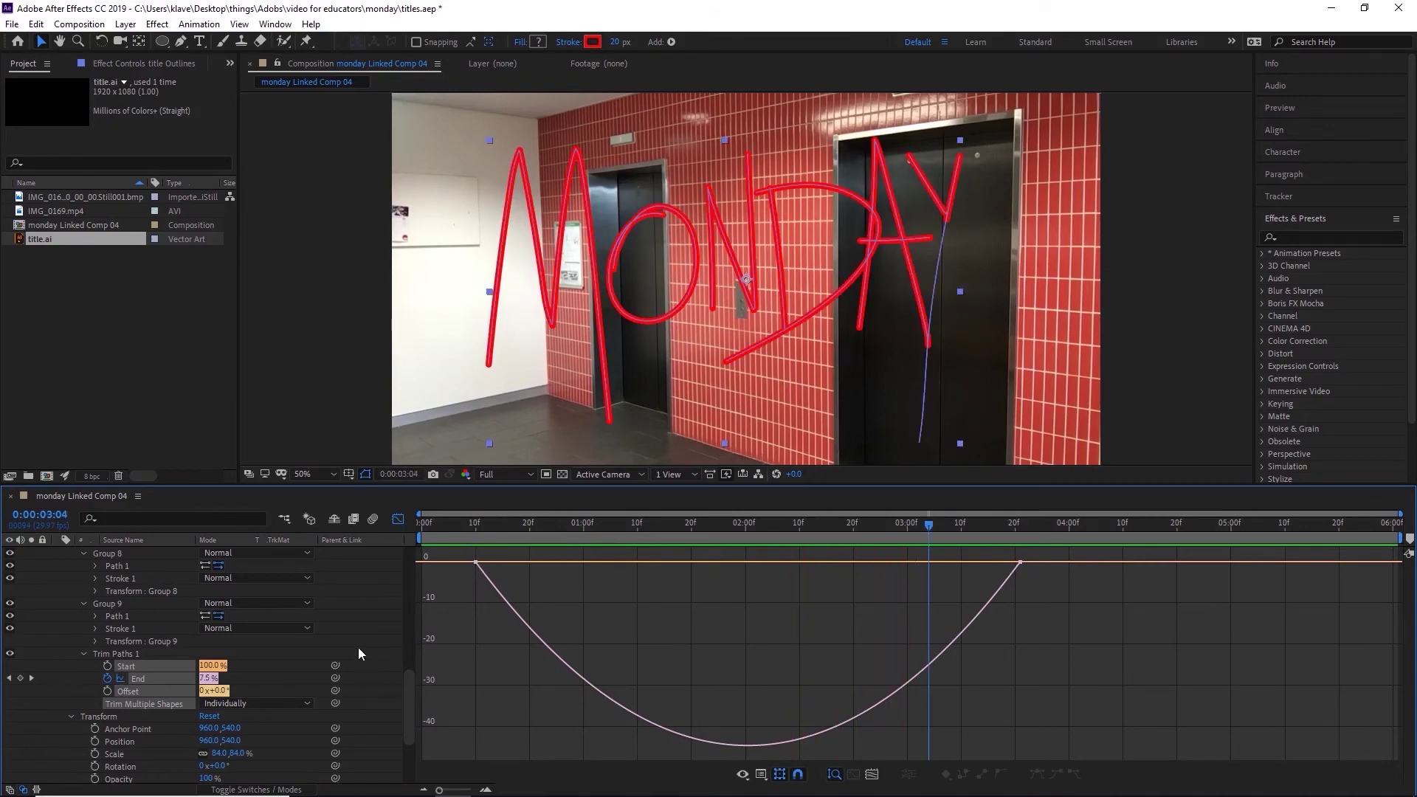
Step: Collapse Trim Paths and add Wiggle Paths to the MONDAY title strokes
click(82, 653)
scroll(326, 647, up, 6)
scroll(325, 639, up, 3)
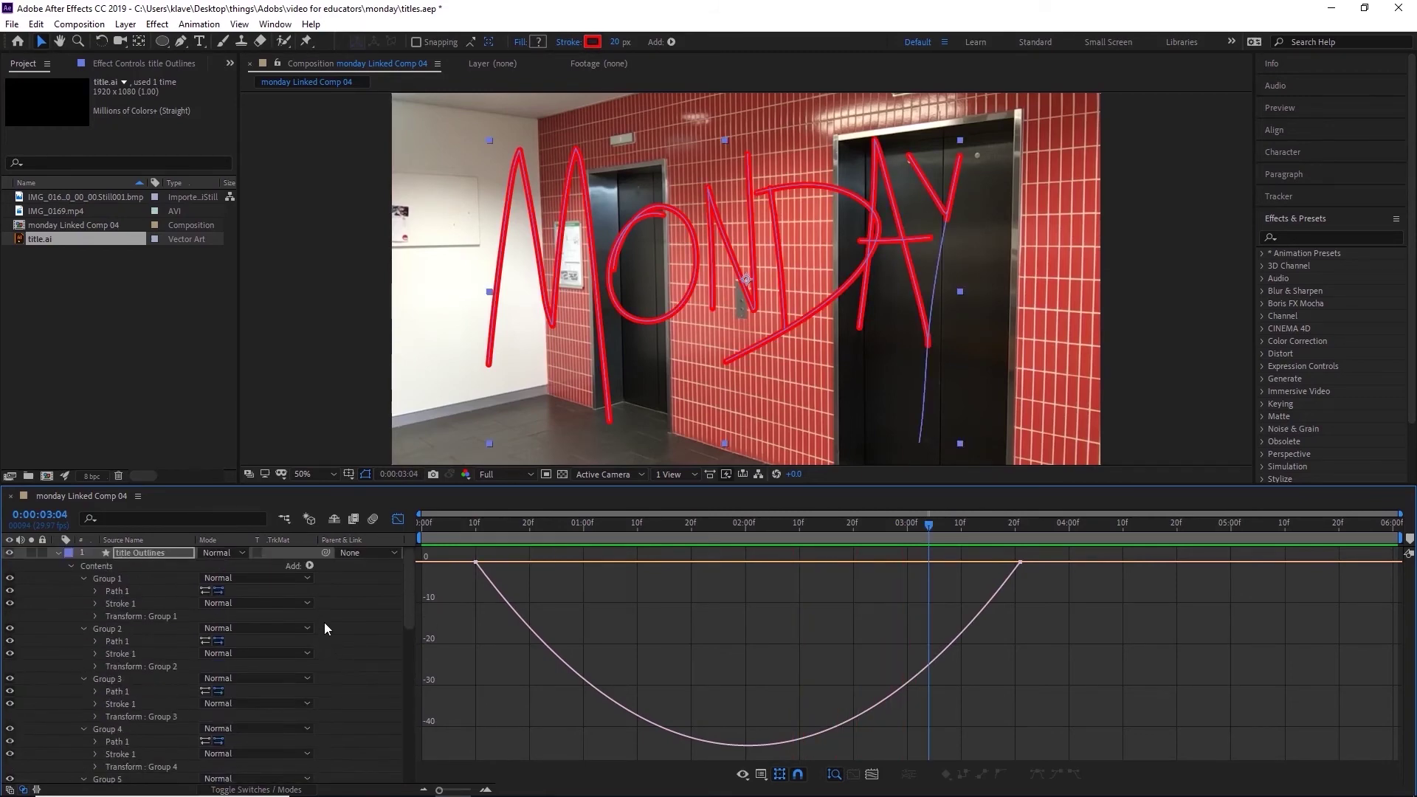
click(309, 566)
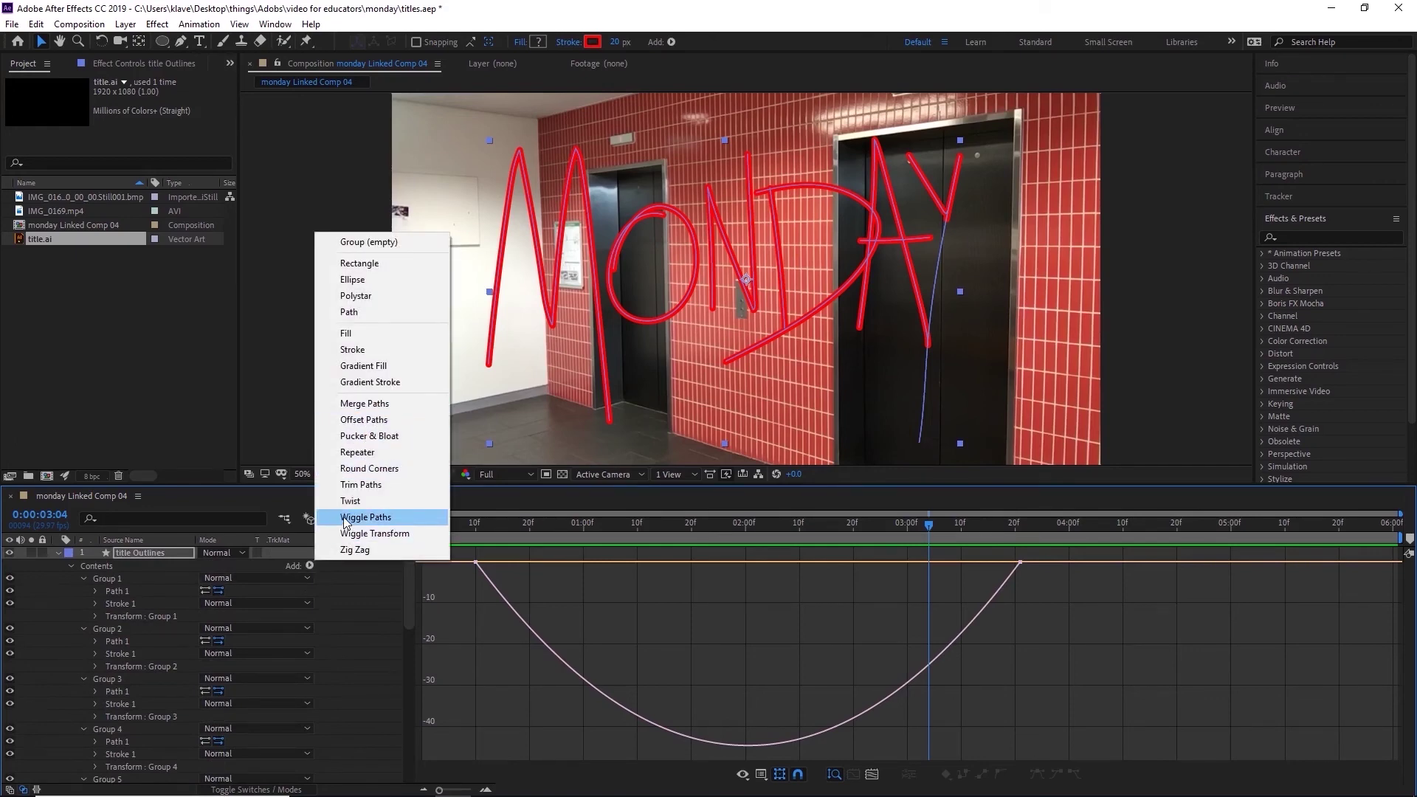
click(366, 517)
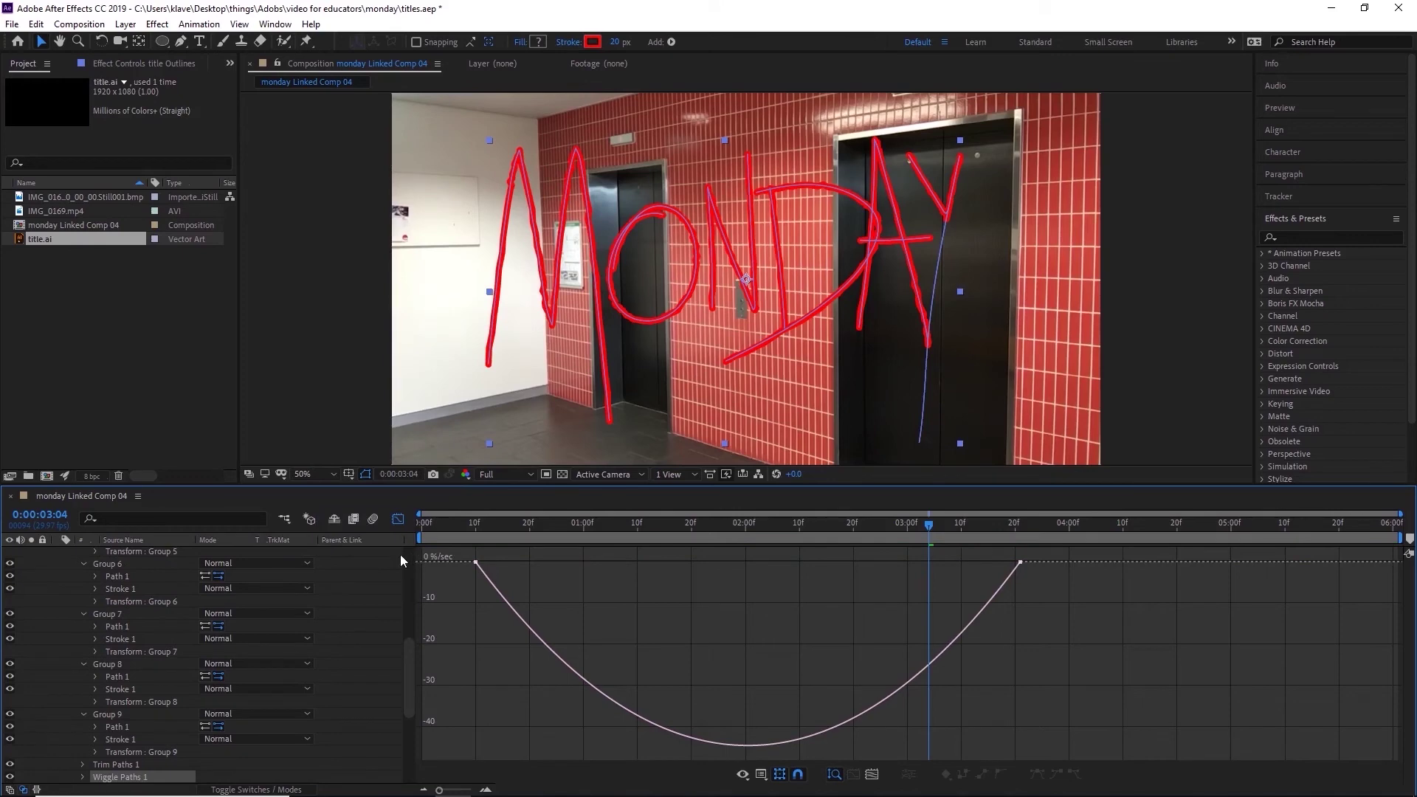
Step: Set the Wiggle Paths points to Smooth and Wiggles/Second to 12
click(82, 777)
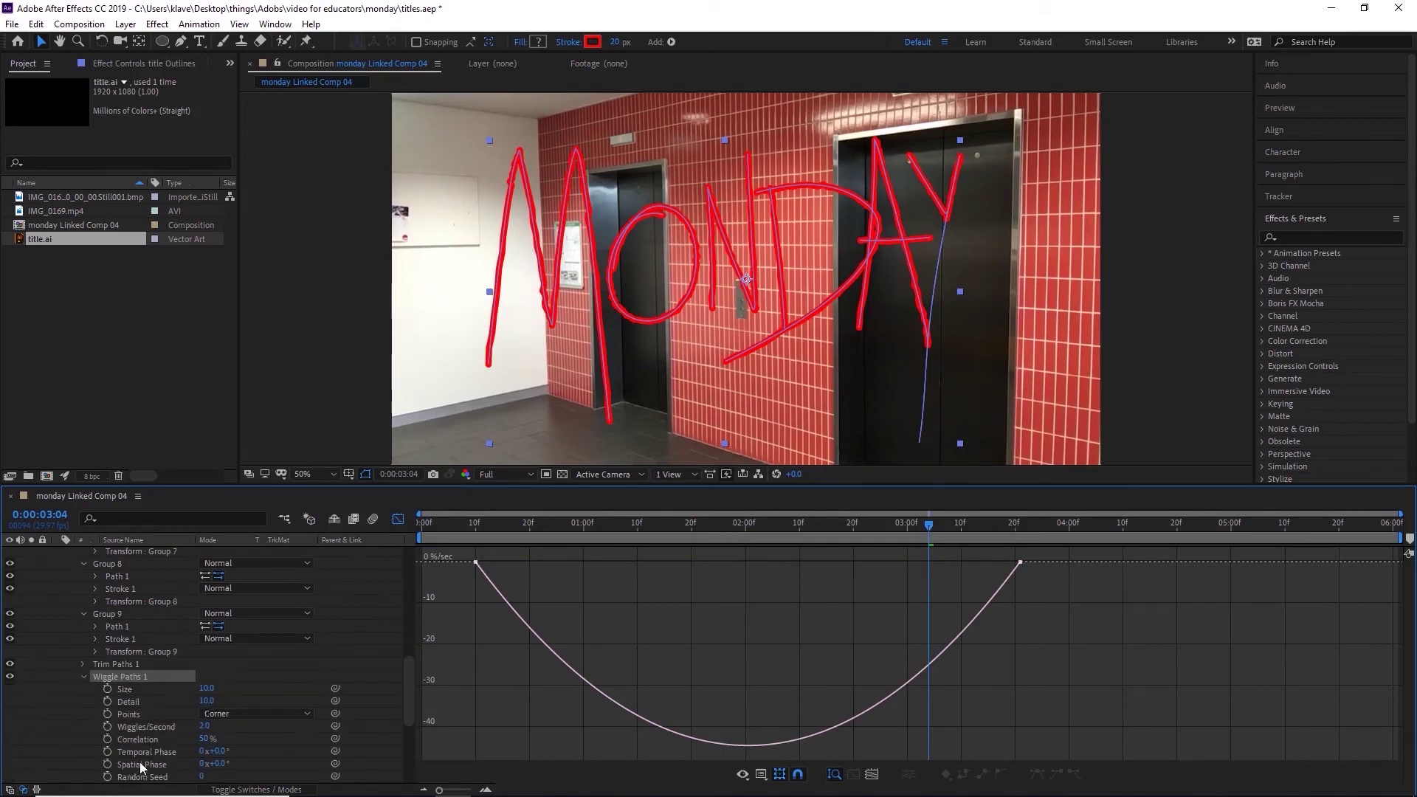
click(222, 714)
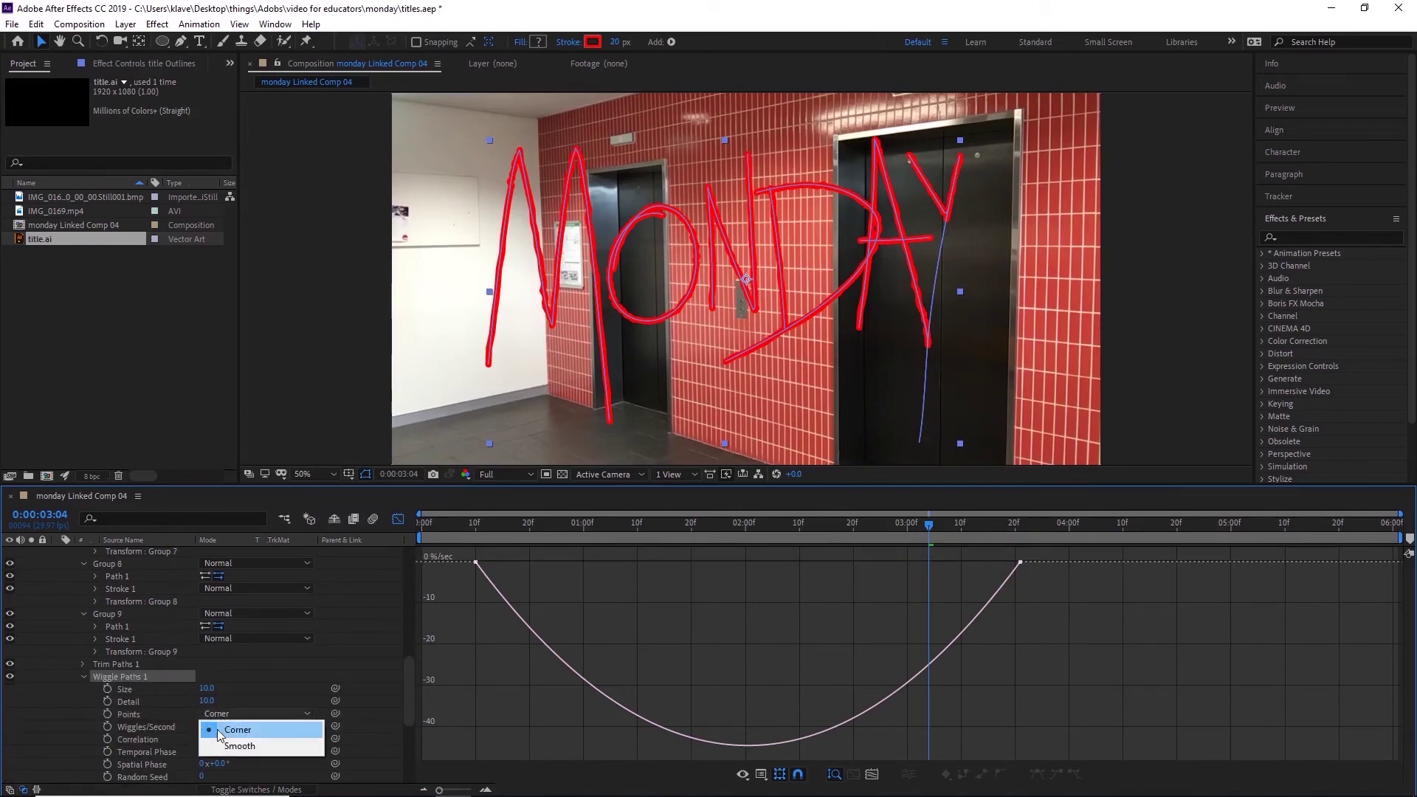
click(221, 743)
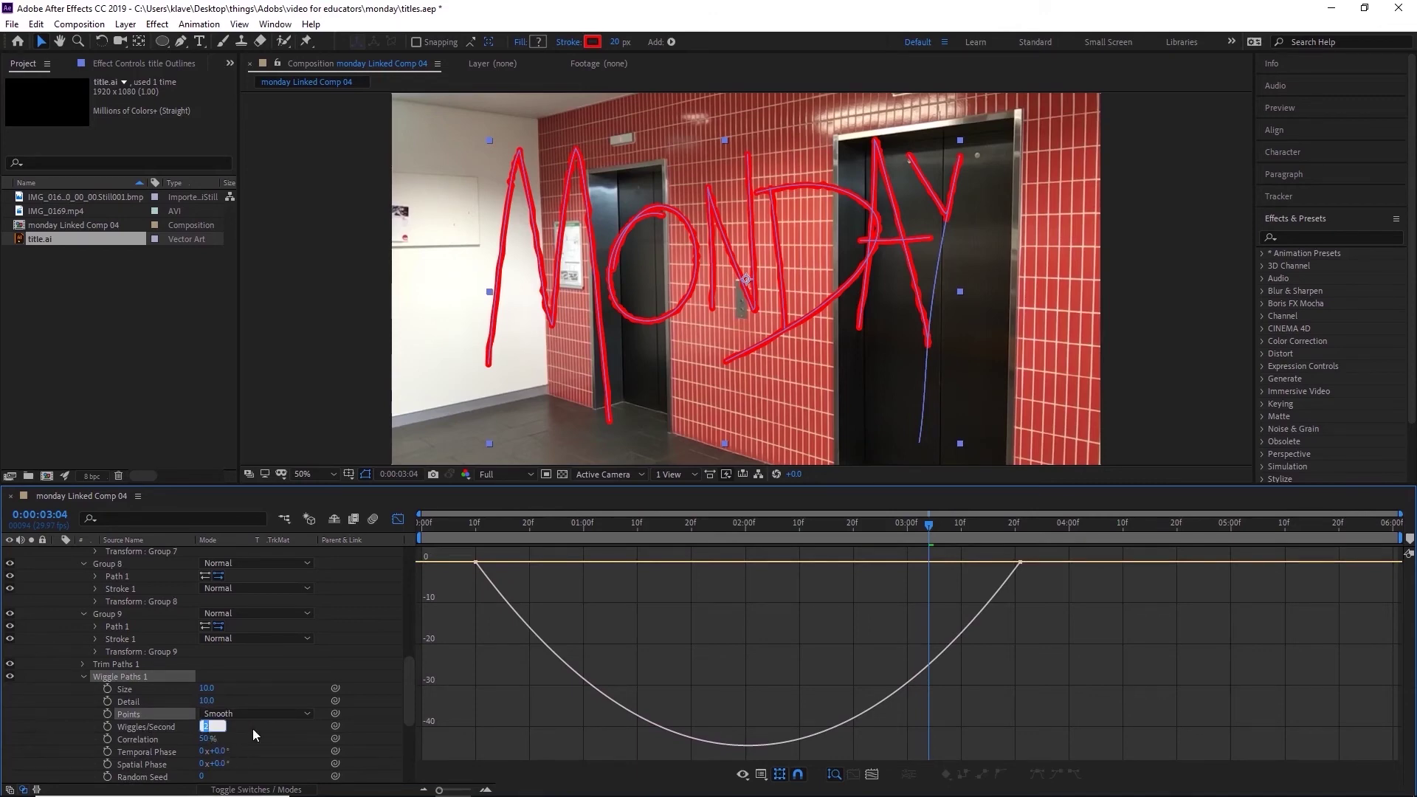
key(Tab)
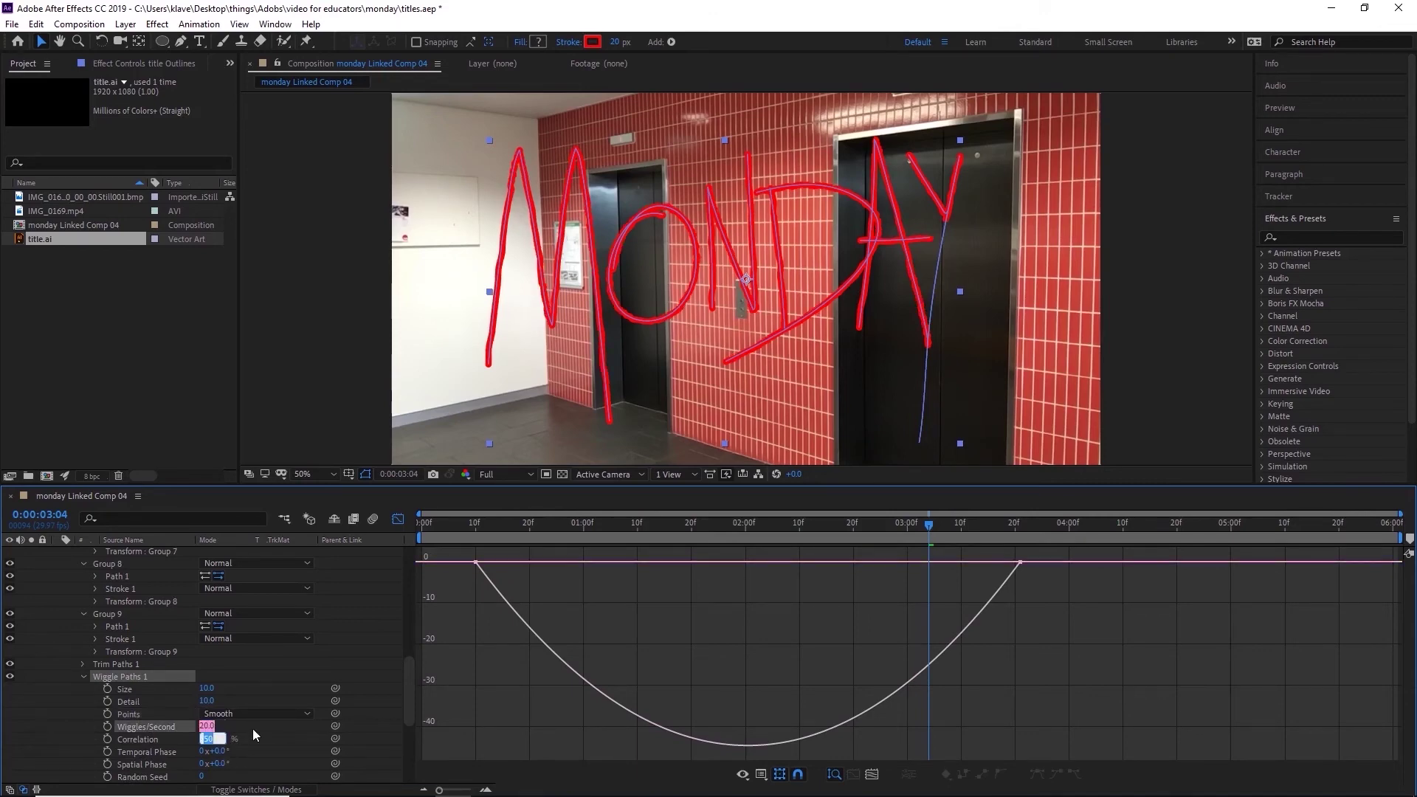
click(211, 727)
text(1)
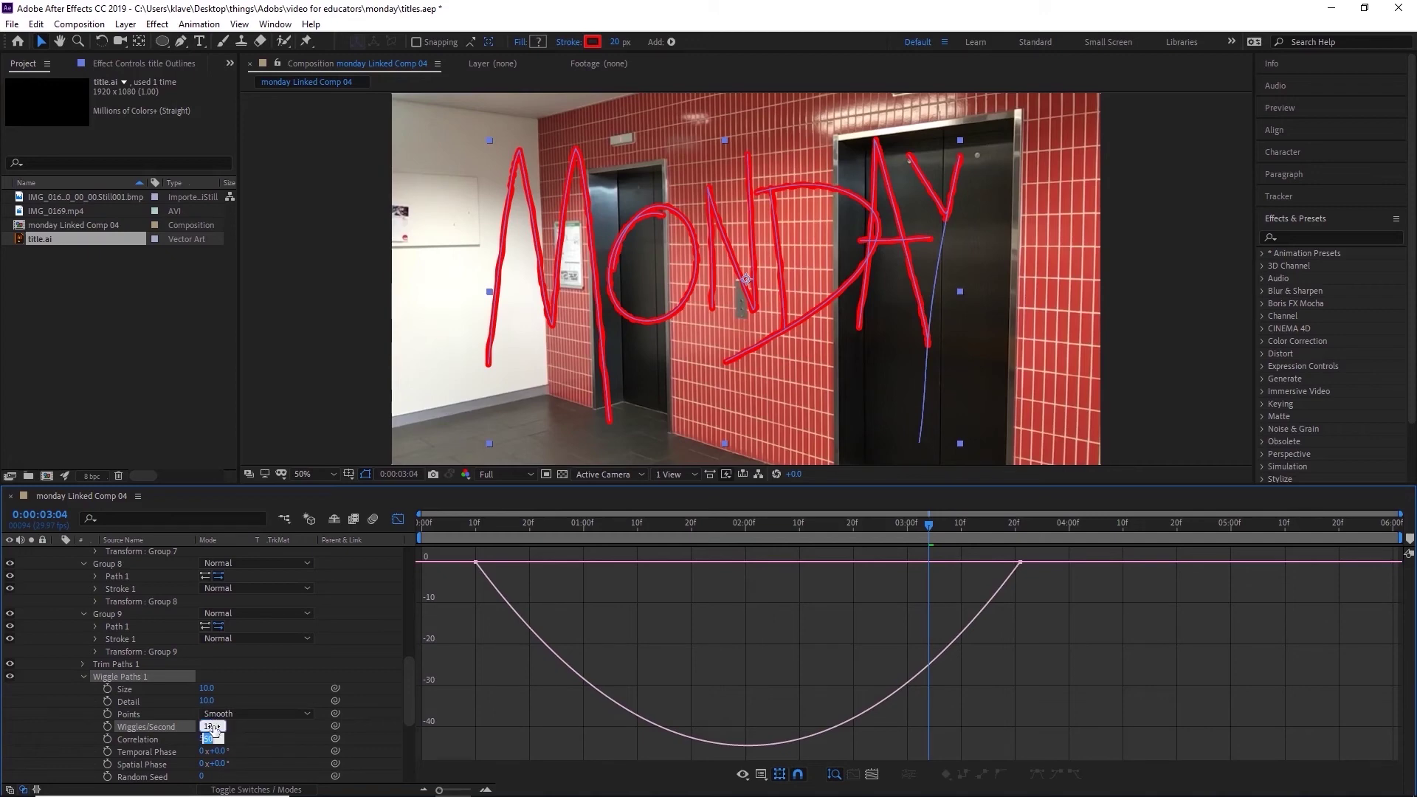
text(2)
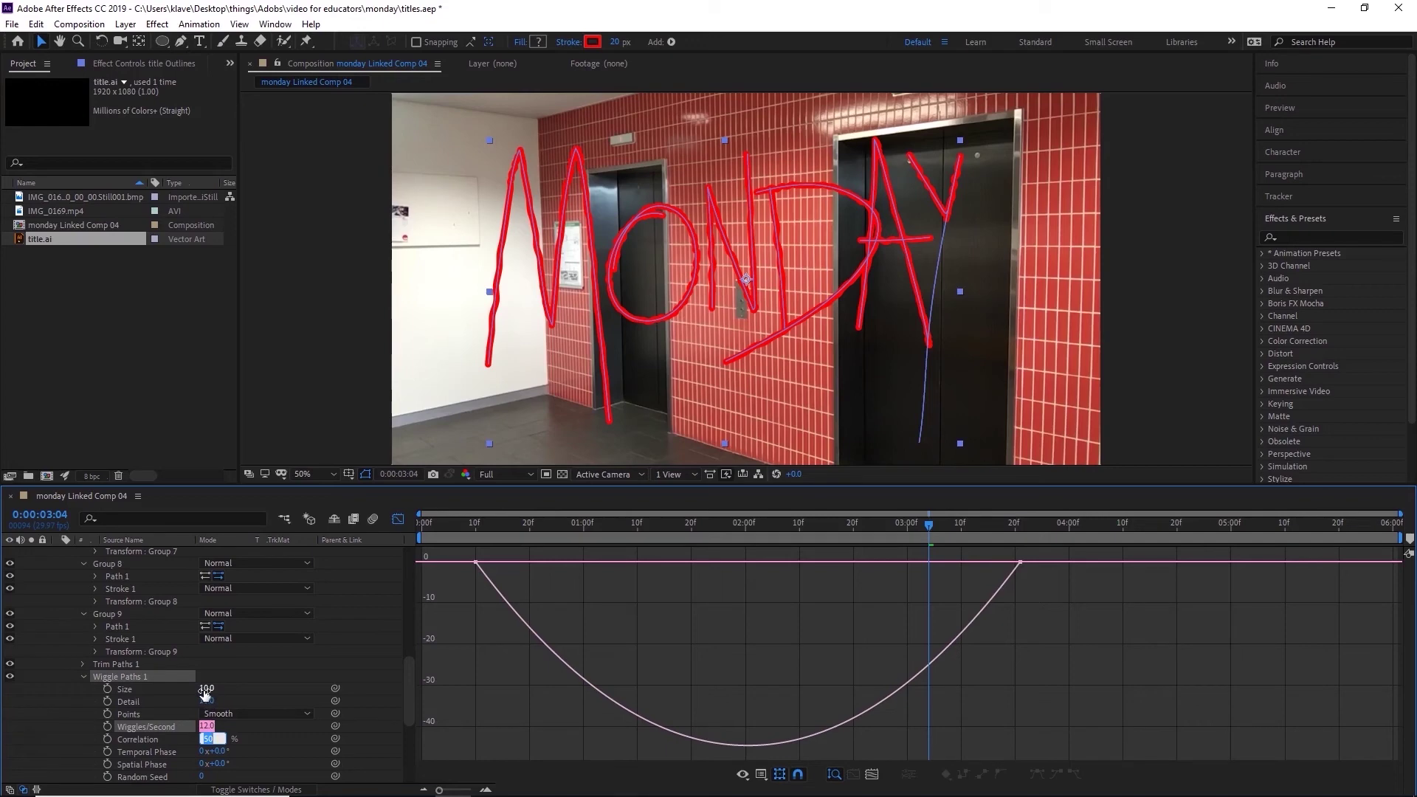
click(493, 534)
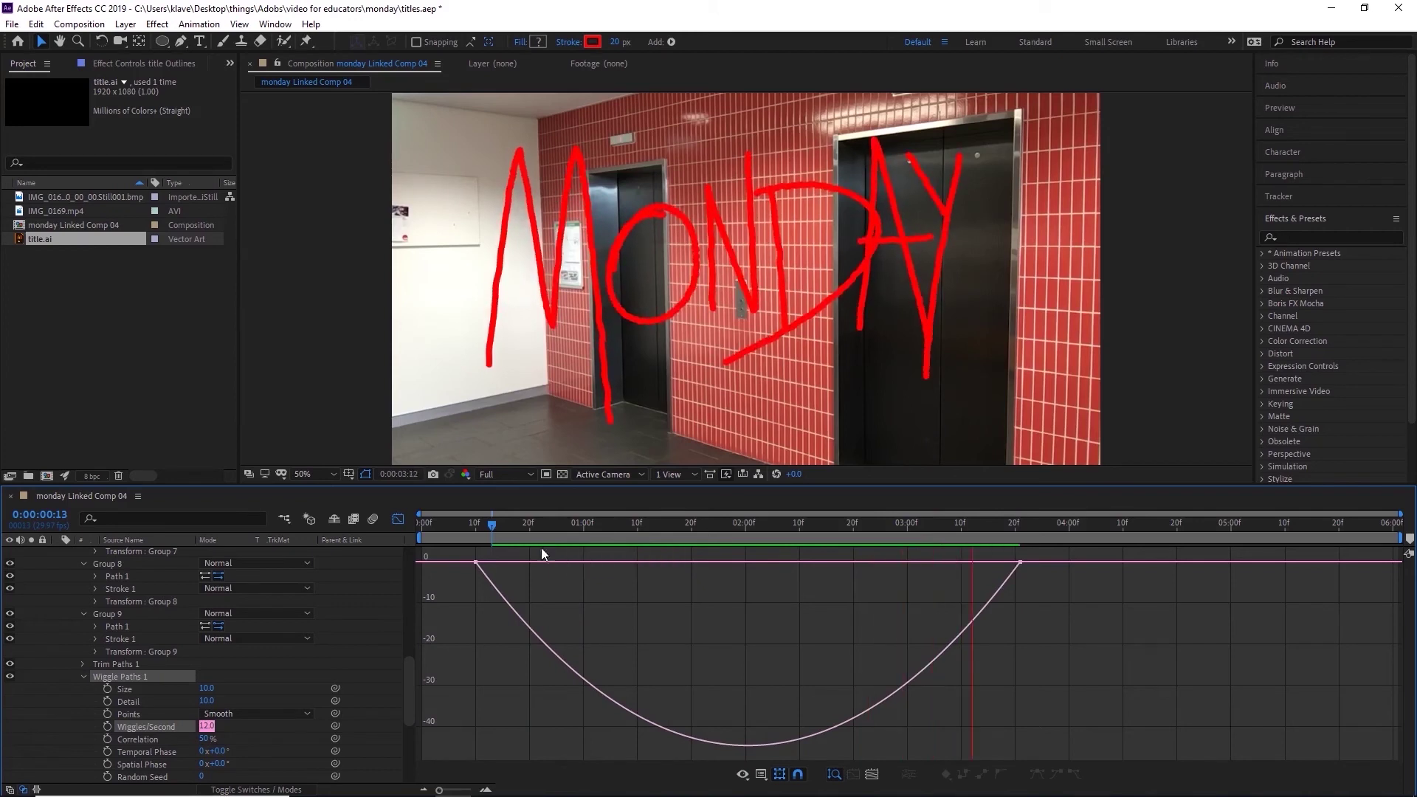
Step: Stop the preview, set Wiggle Paths Size to 4, and return the playhead near the start
key(space)
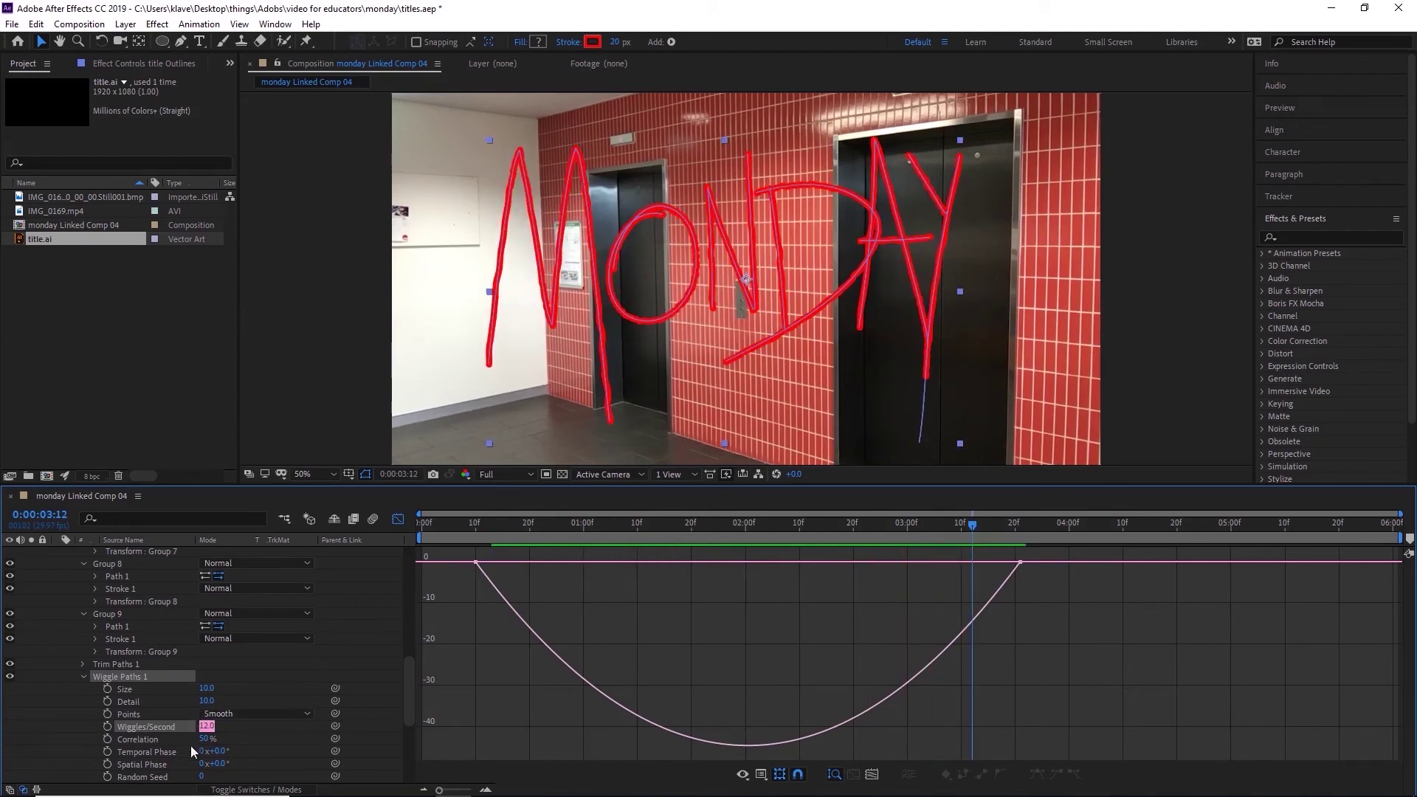
click(209, 689)
text(4)
key(Tab)
click(456, 534)
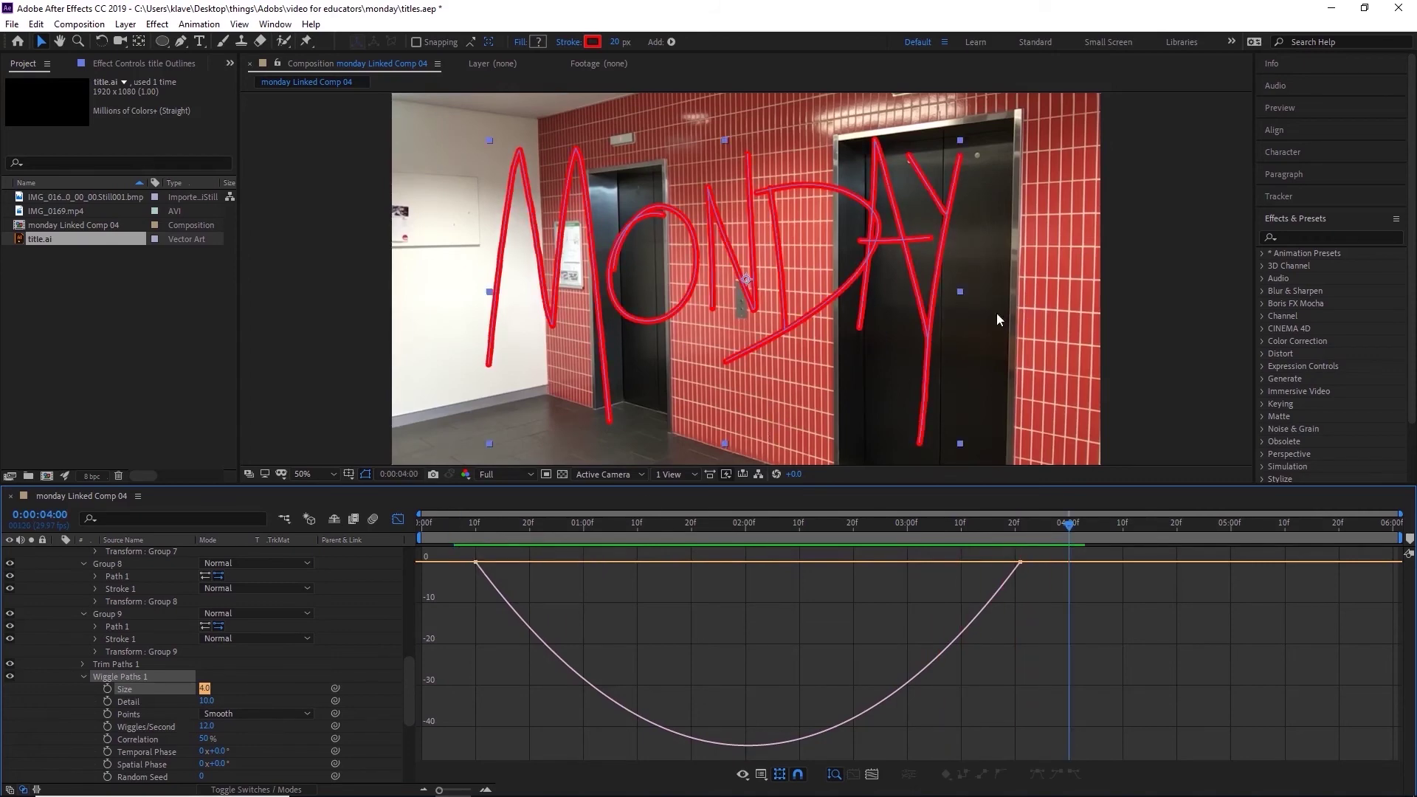
Step: Apply Roughen Edges to the title Outlines layer and raise Edge Sharpness to 1.00
click(1301, 238)
text(roughen)
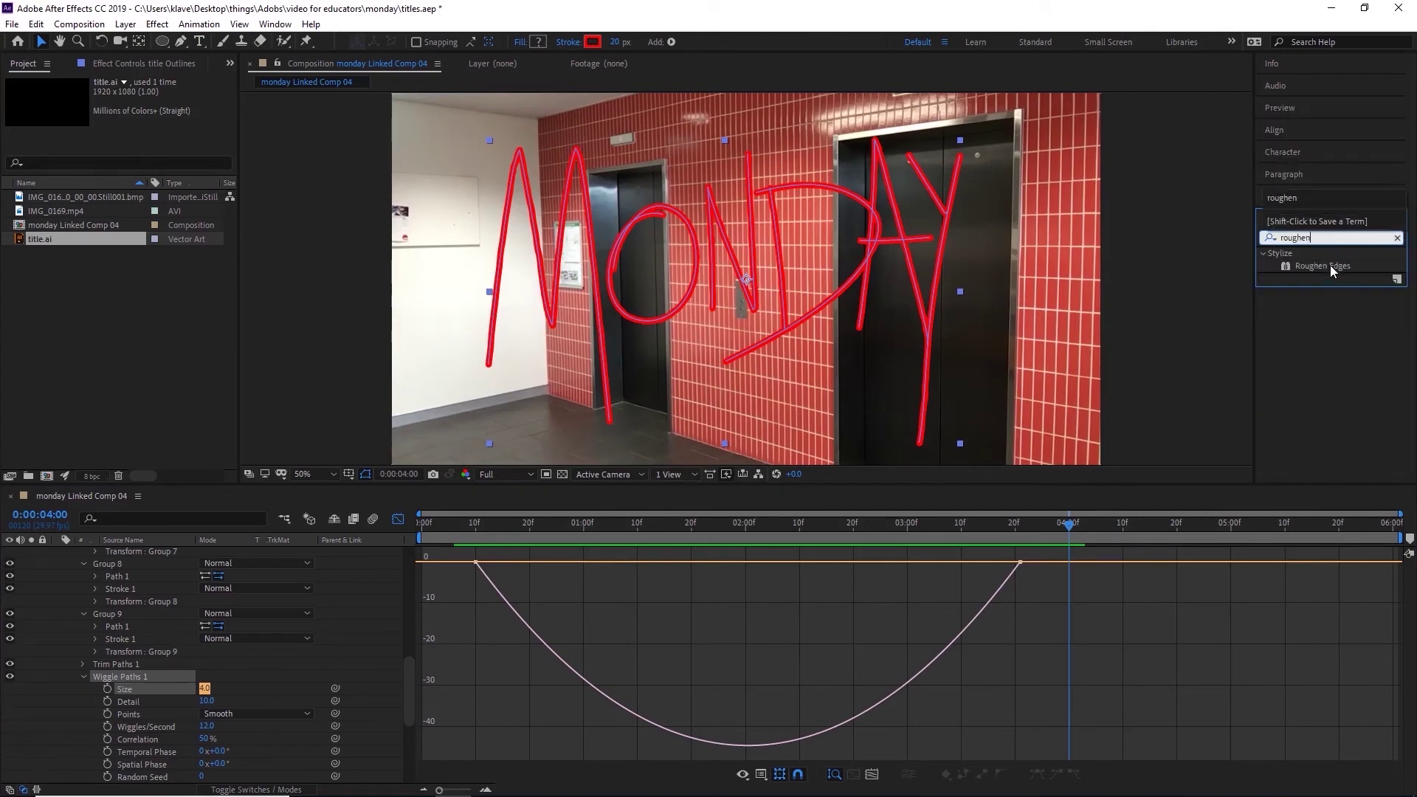
drag(1330, 264, 887, 273)
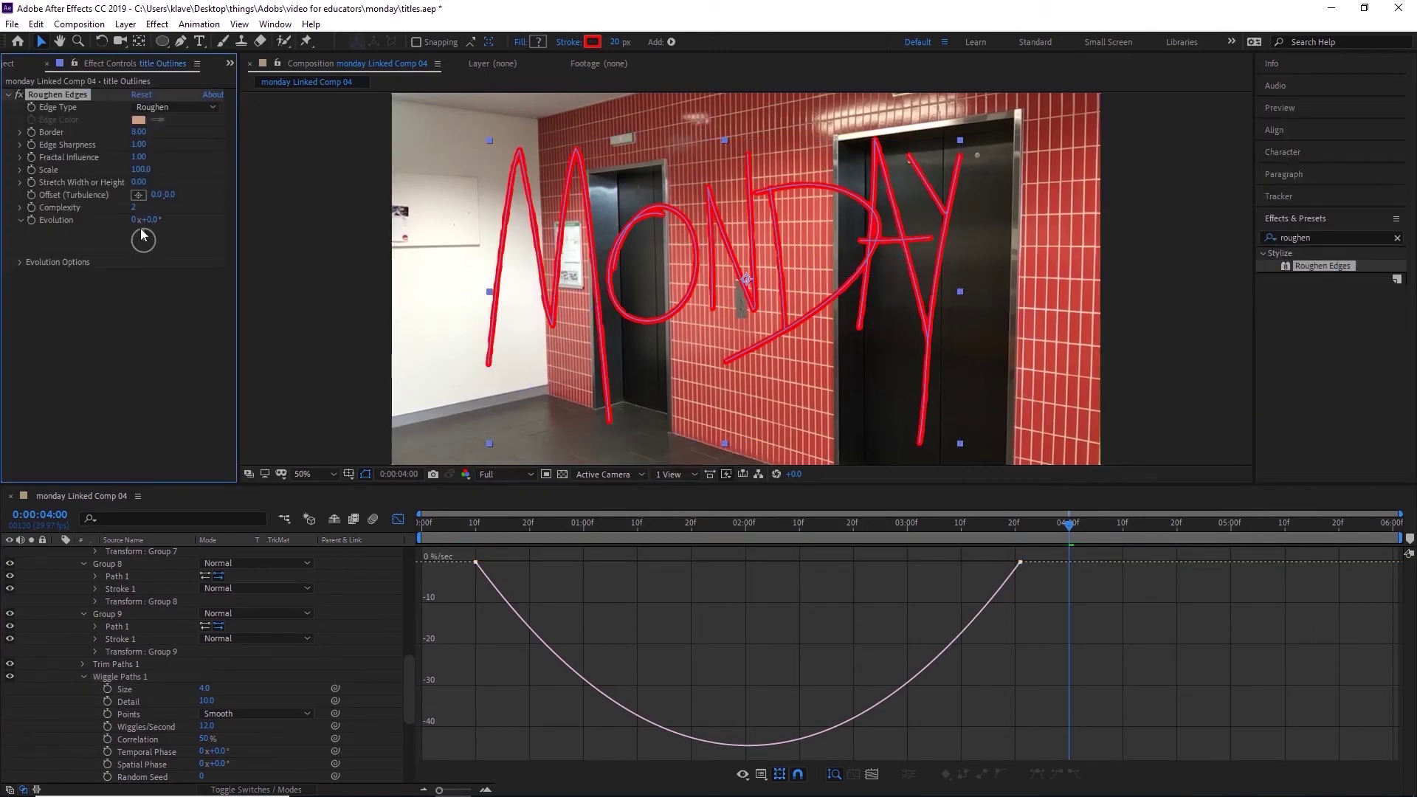
key(space)
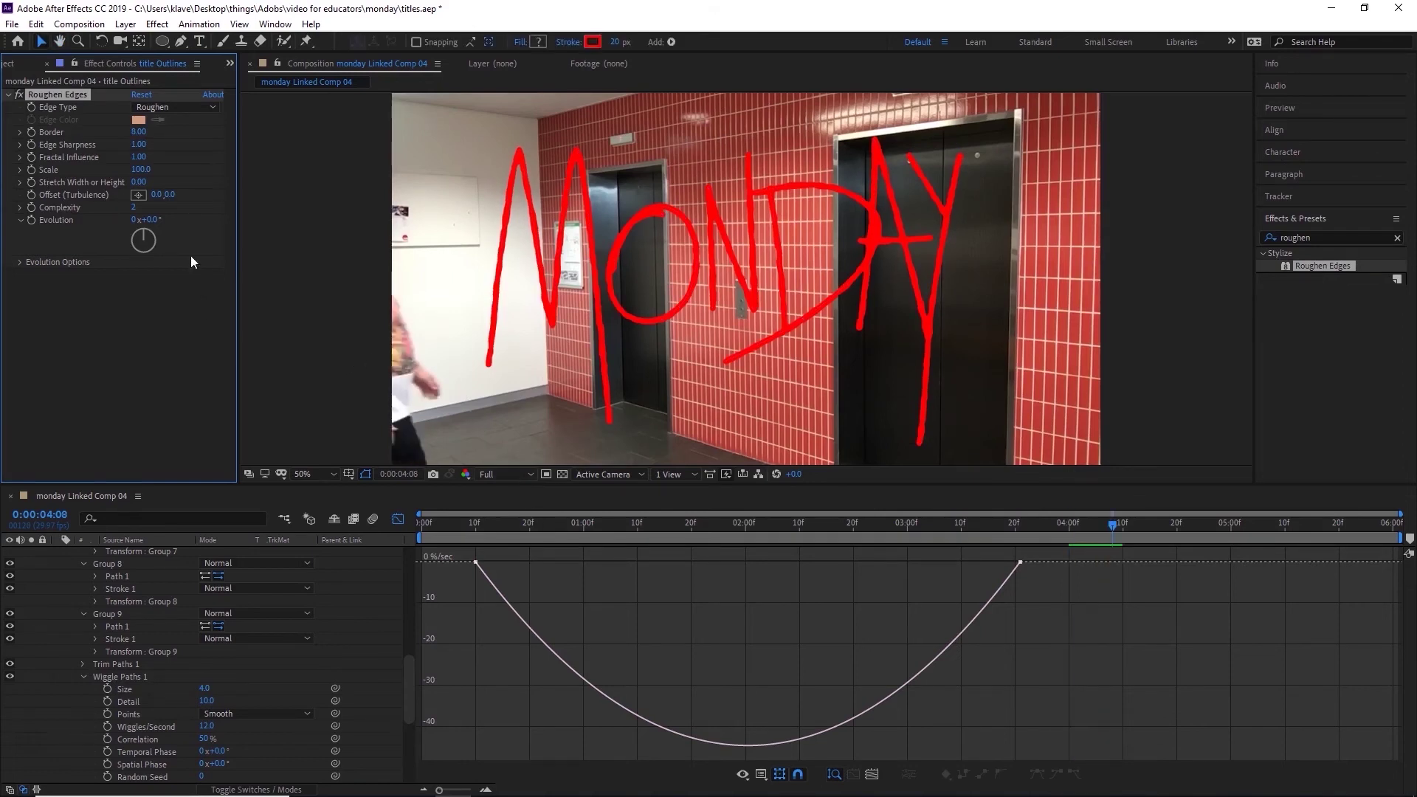
drag(139, 144, 150, 143)
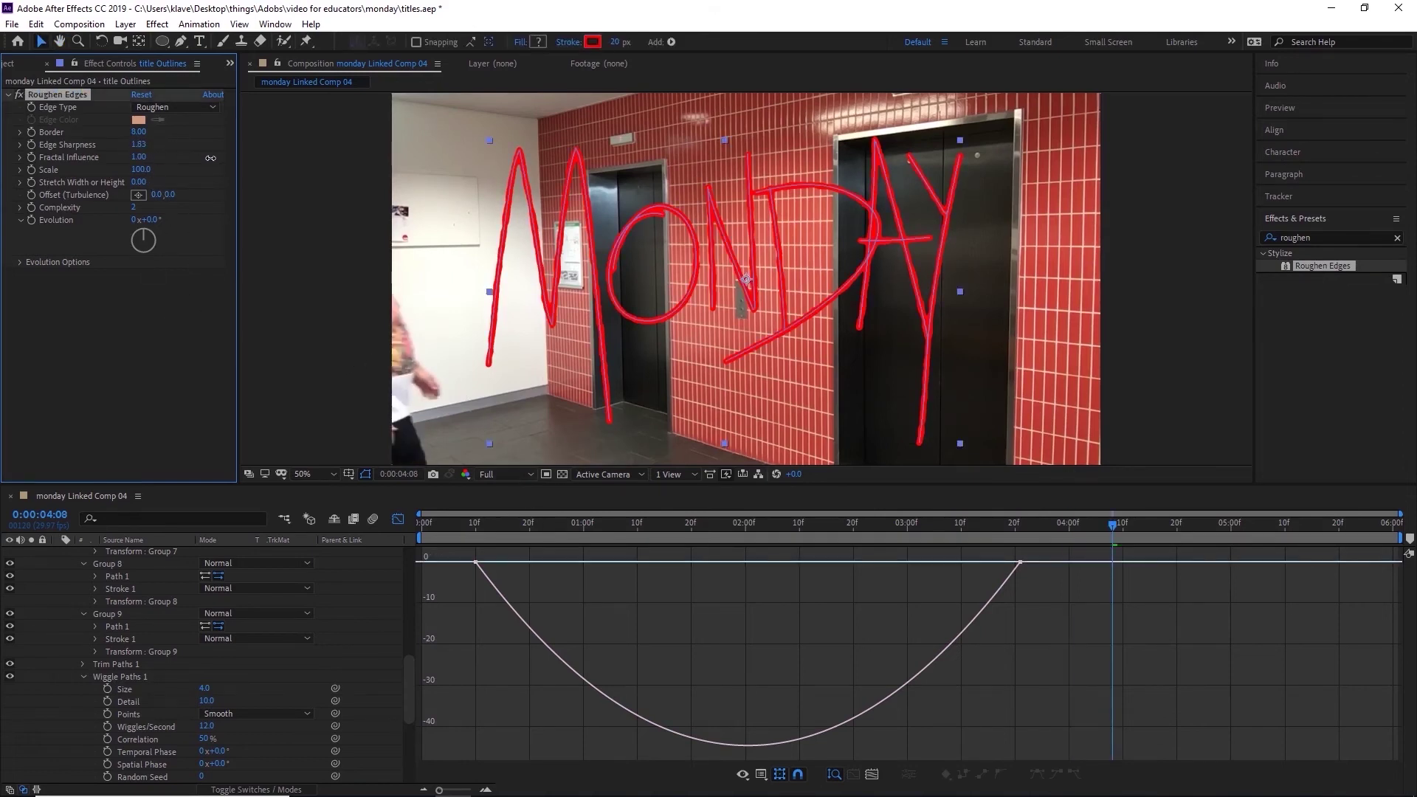
Step: Preview the roughened write-on, collapse title Outlines, and move the playhead to 0:00:02:02
key(space)
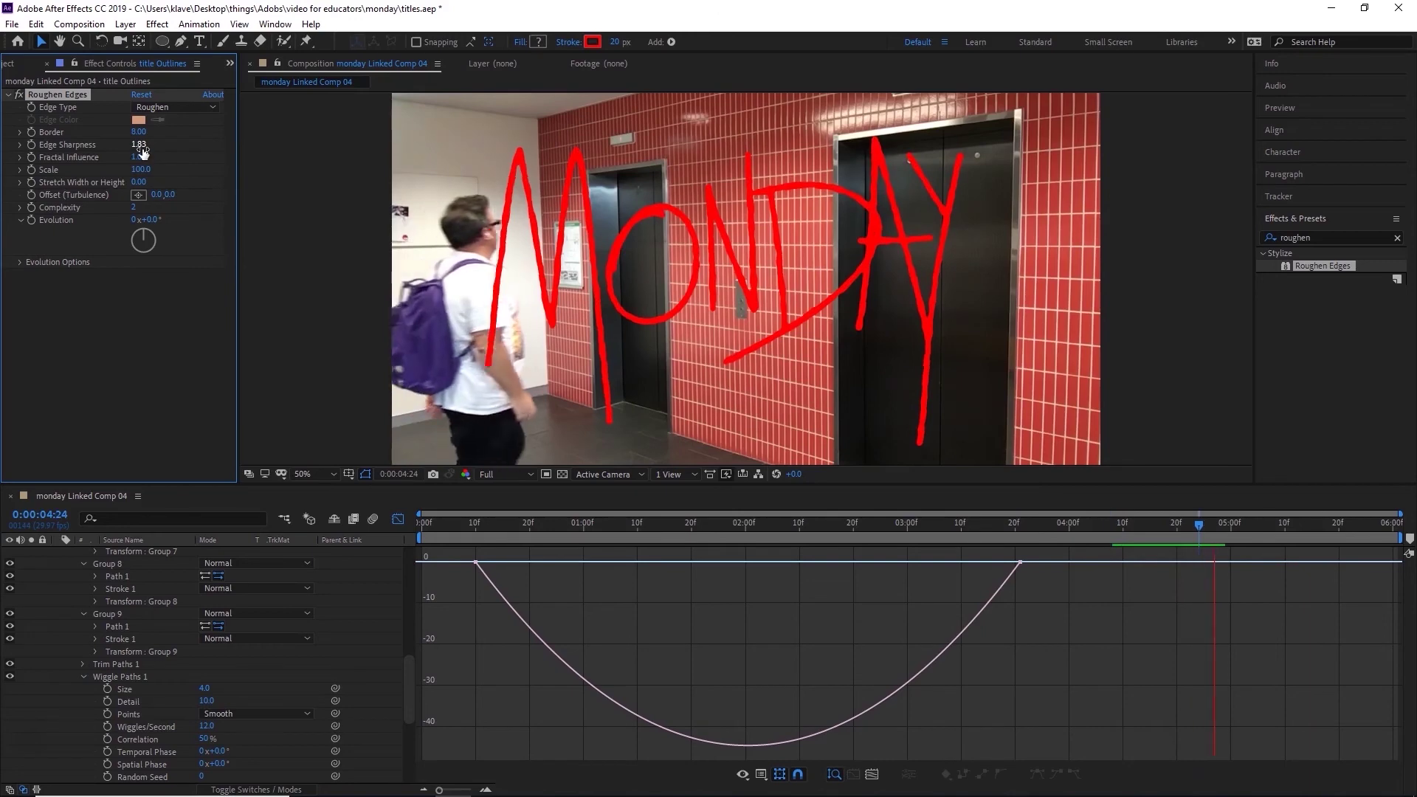
key(space)
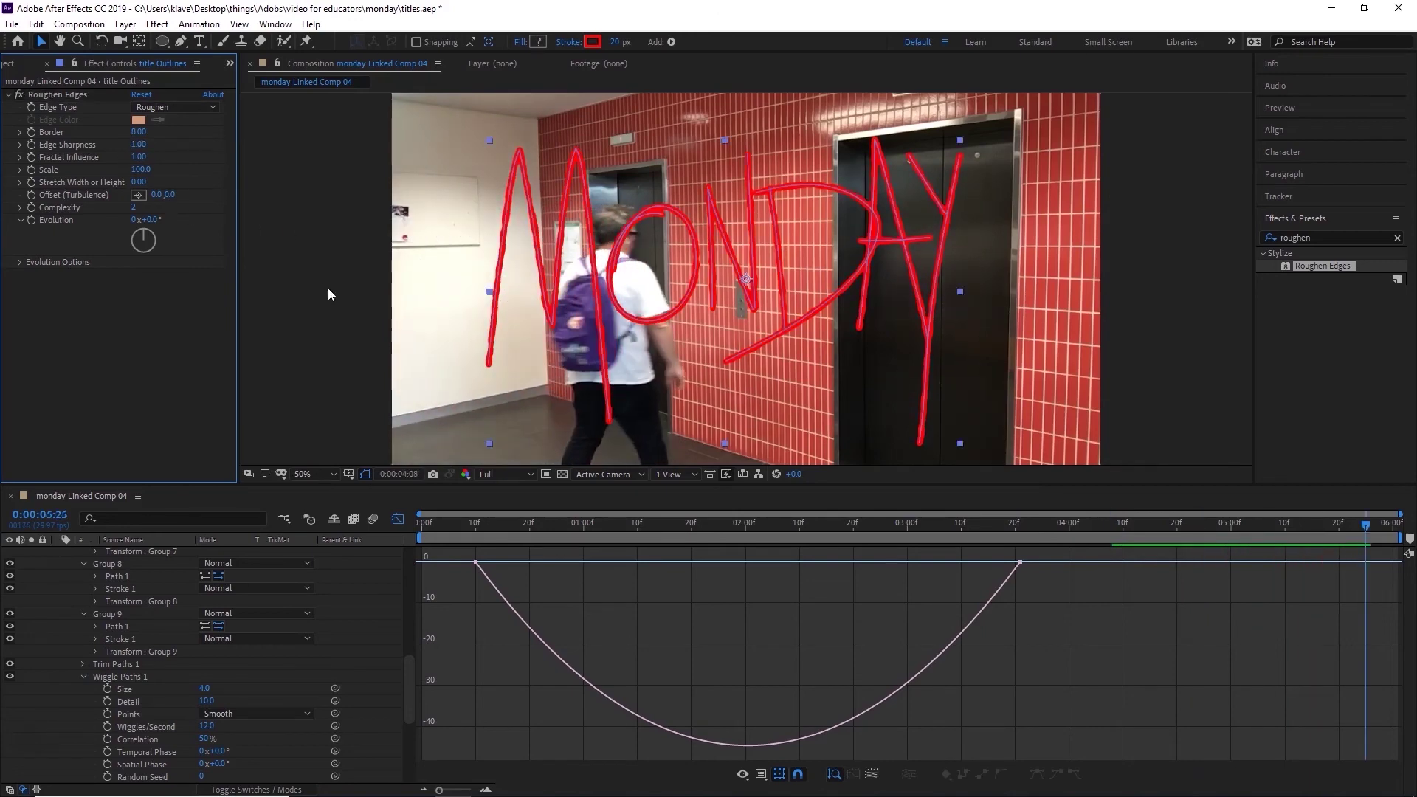
scroll(384, 626, up, 10)
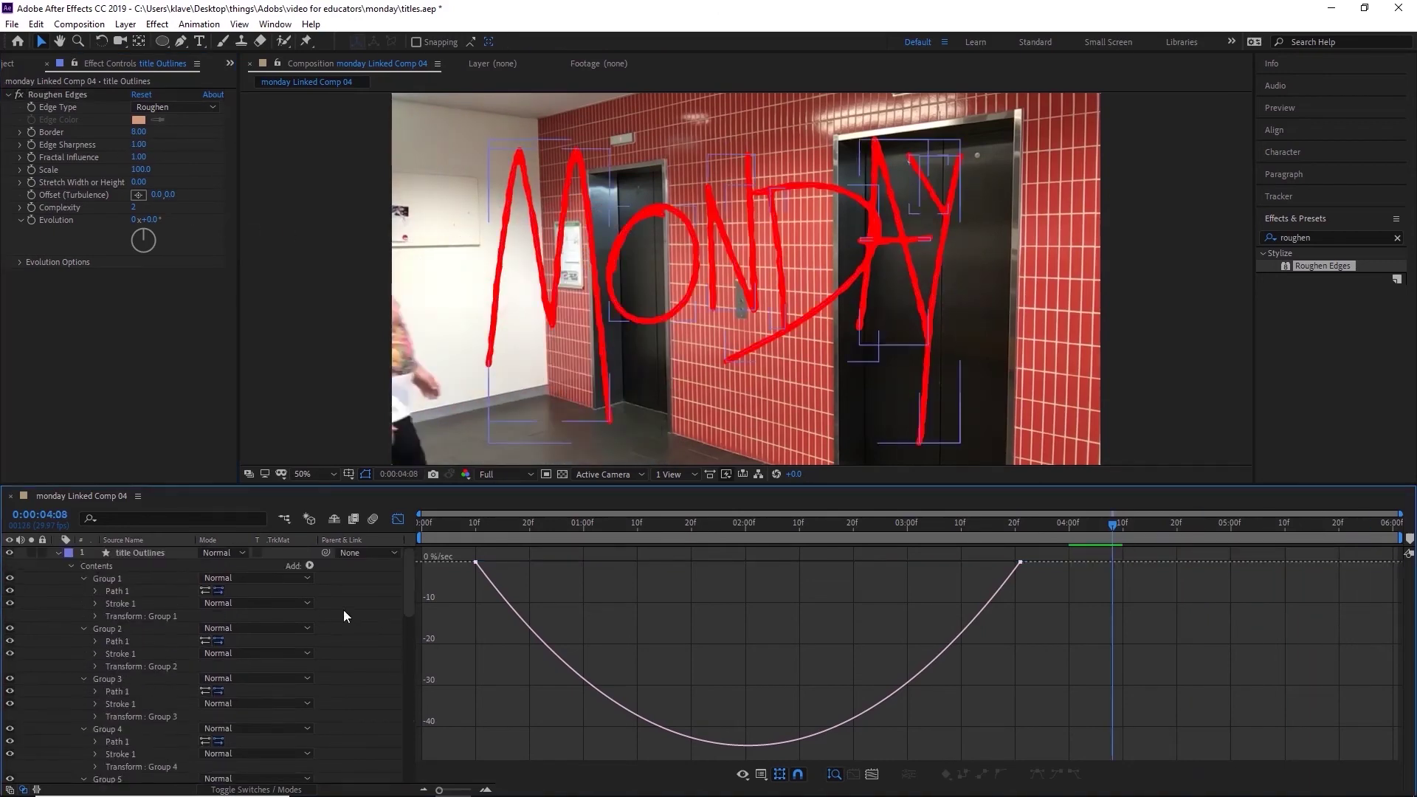
click(60, 553)
click(188, 554)
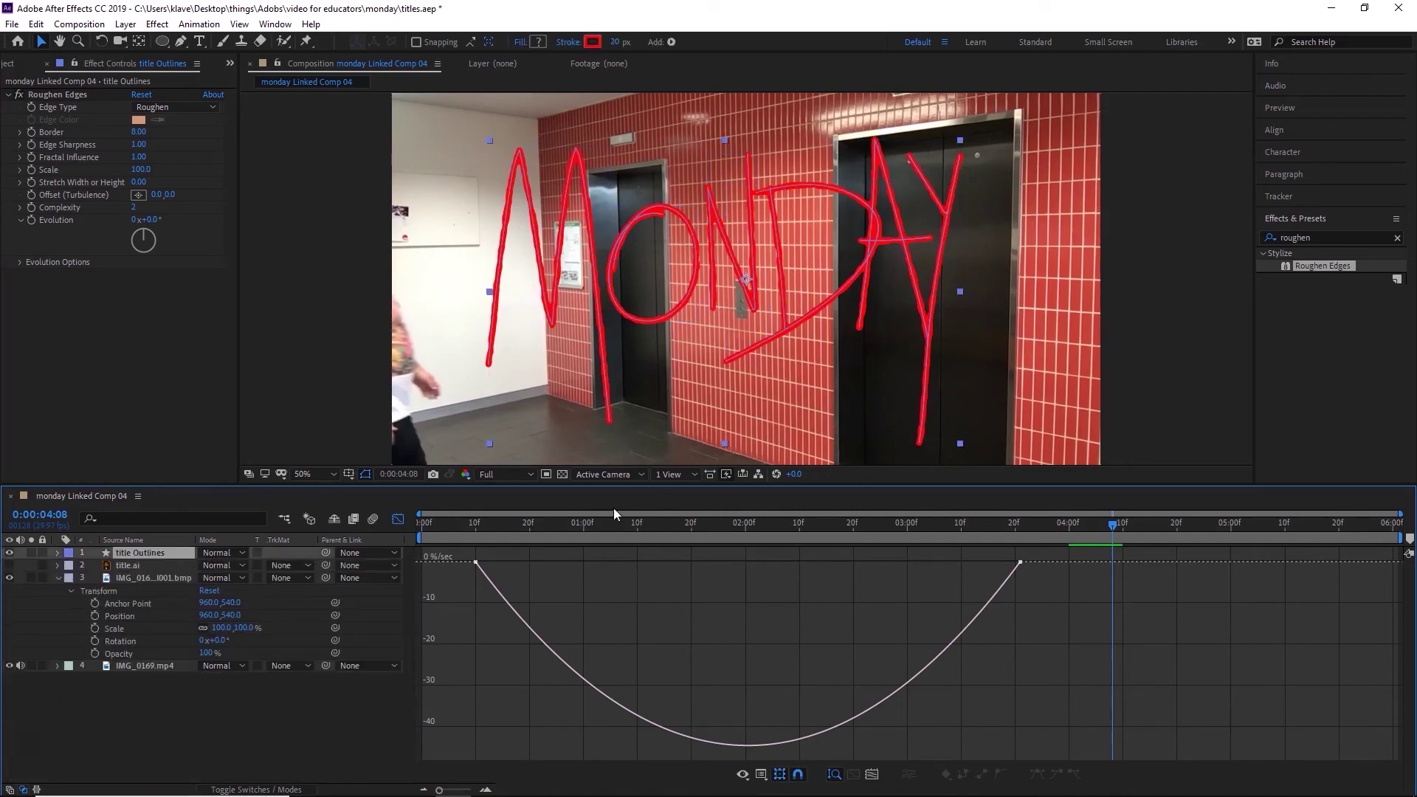
drag(622, 530, 757, 528)
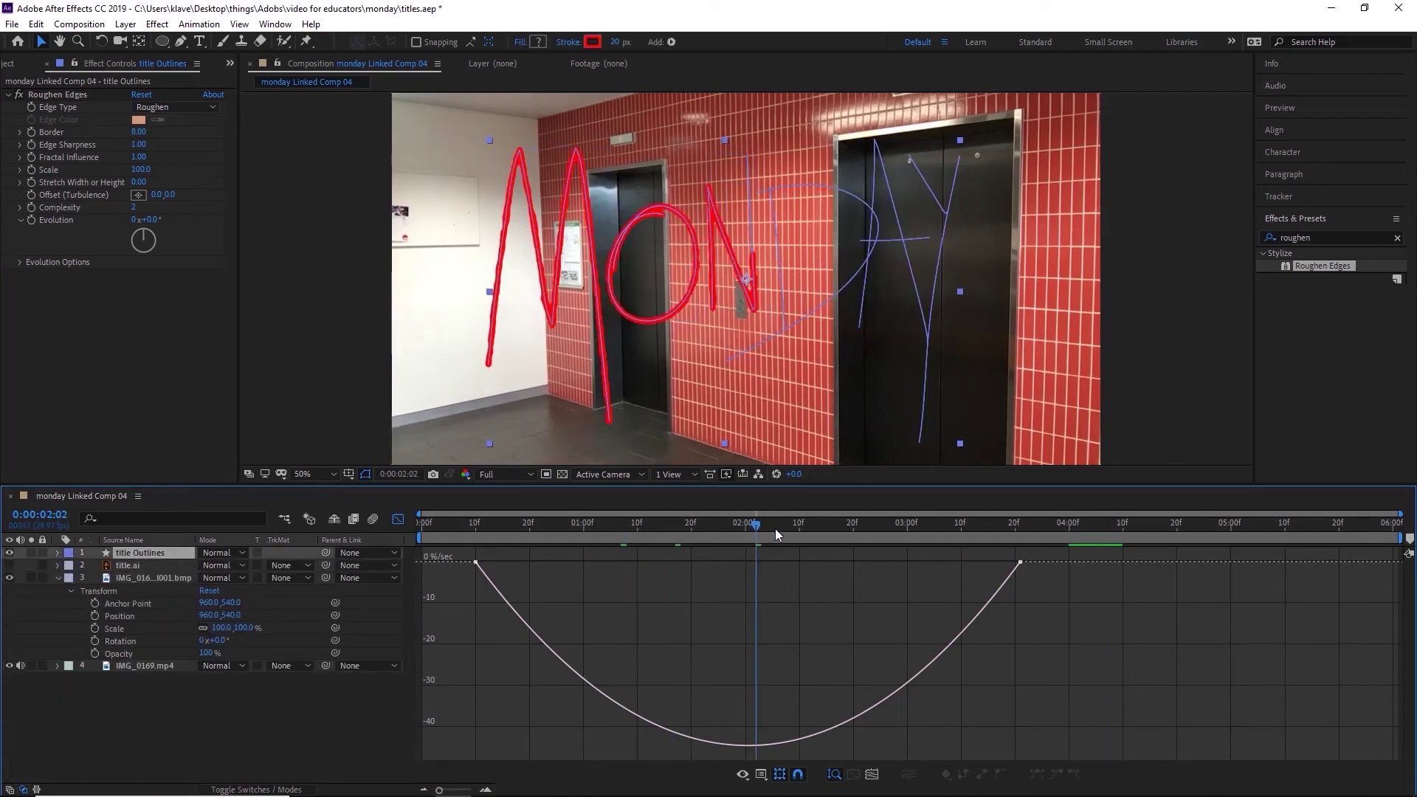
Step: In Premiere, render a preview of the linked MONDAY comp clip on V1
key(alt+Tab)
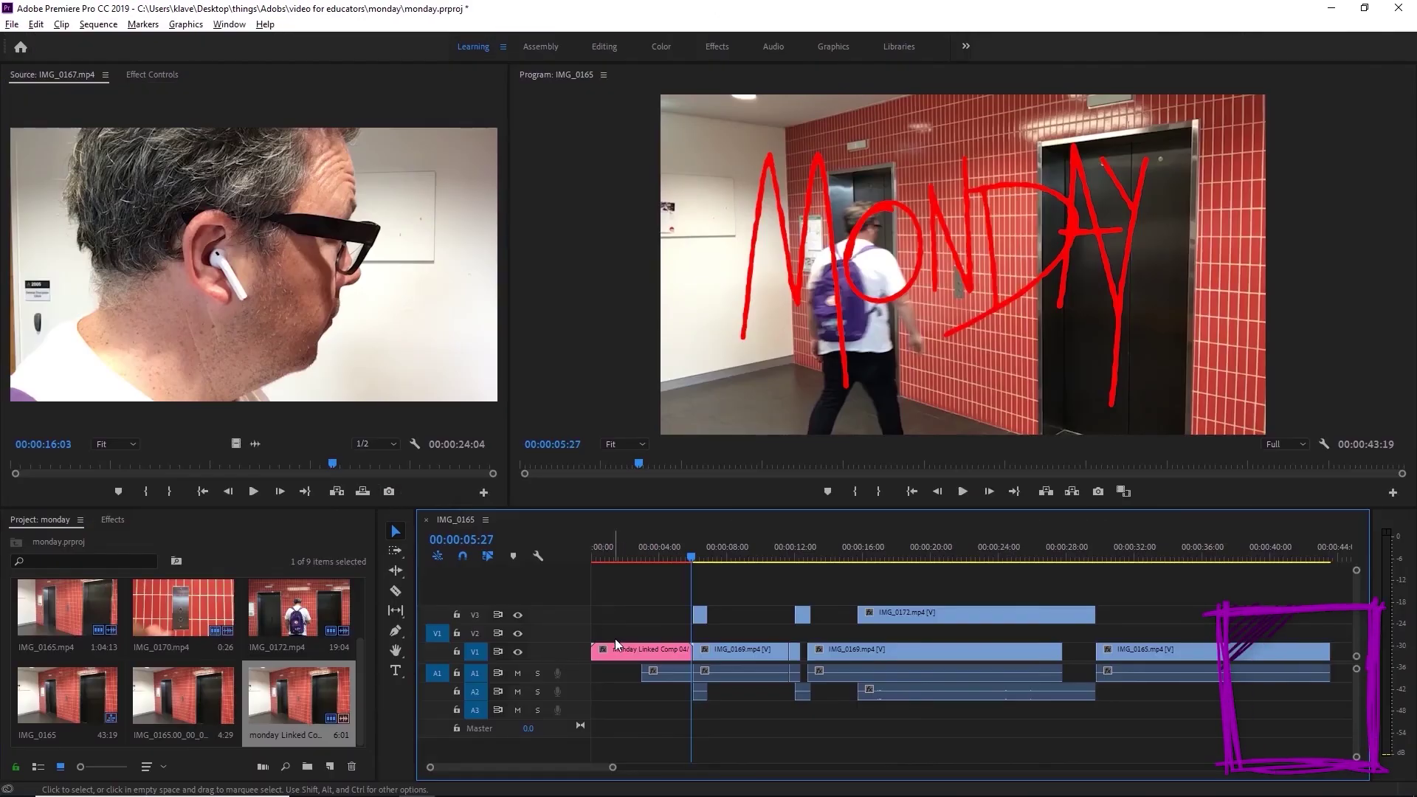
click(620, 648)
key(Return)
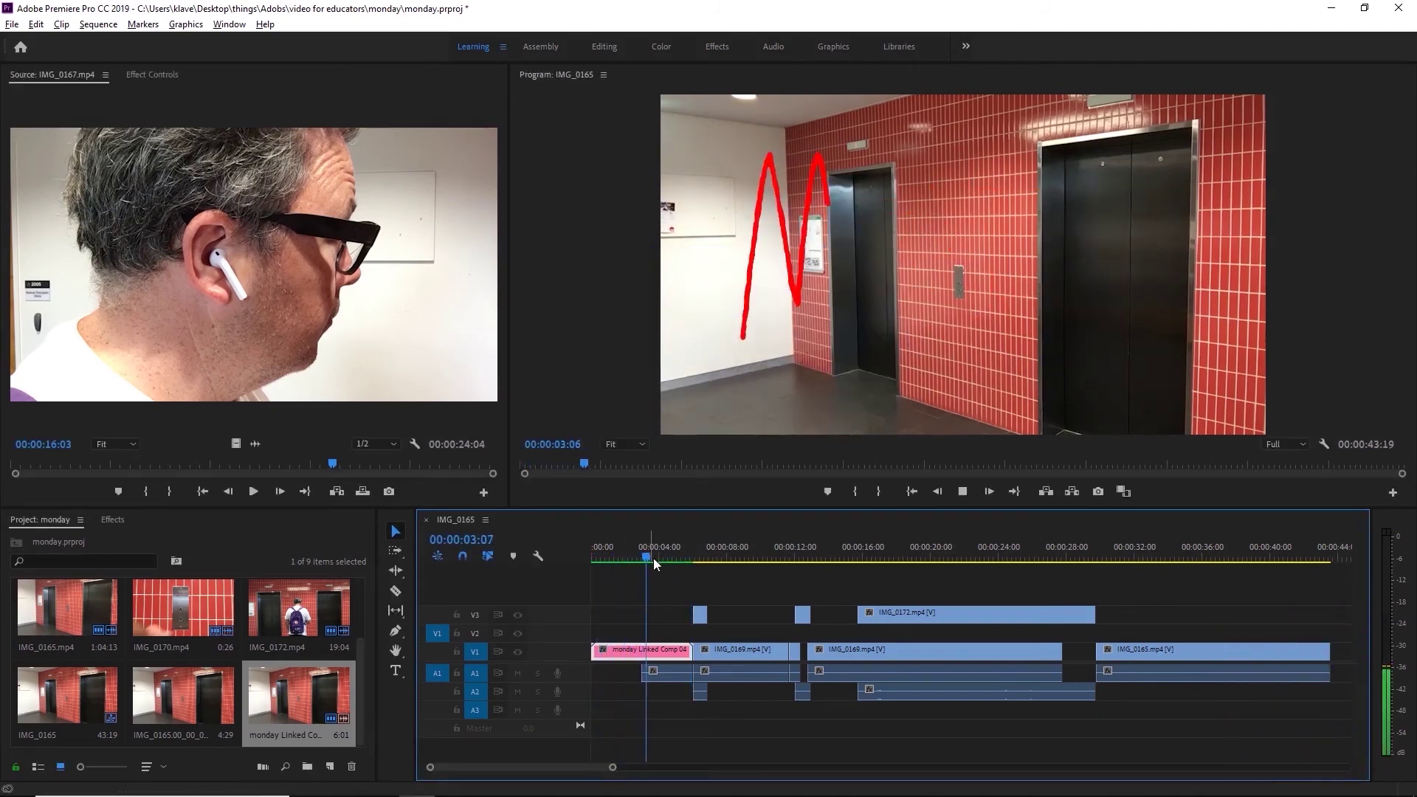
Step: Replay the title section over the elevator shot from around 2:19
key(space)
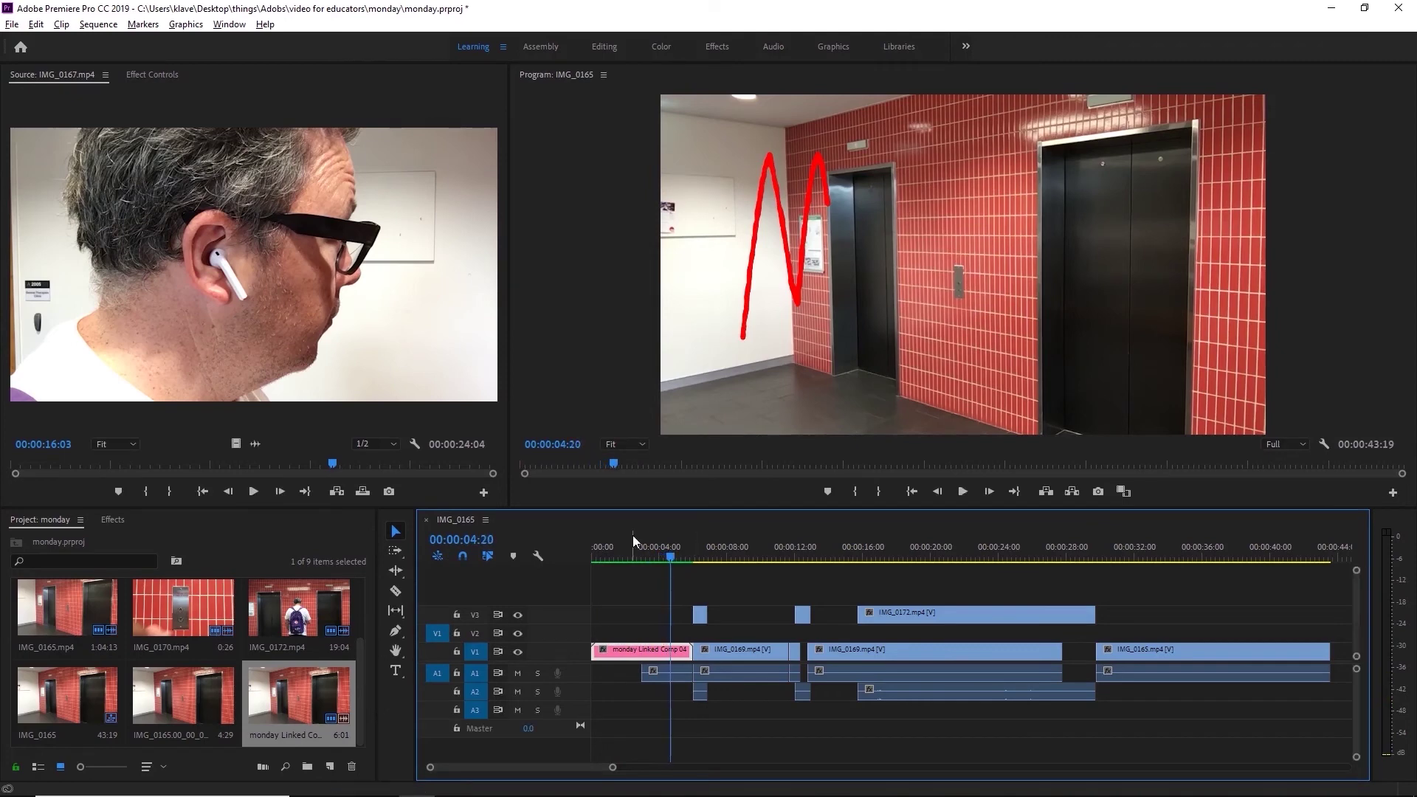
click(629, 552)
key(space)
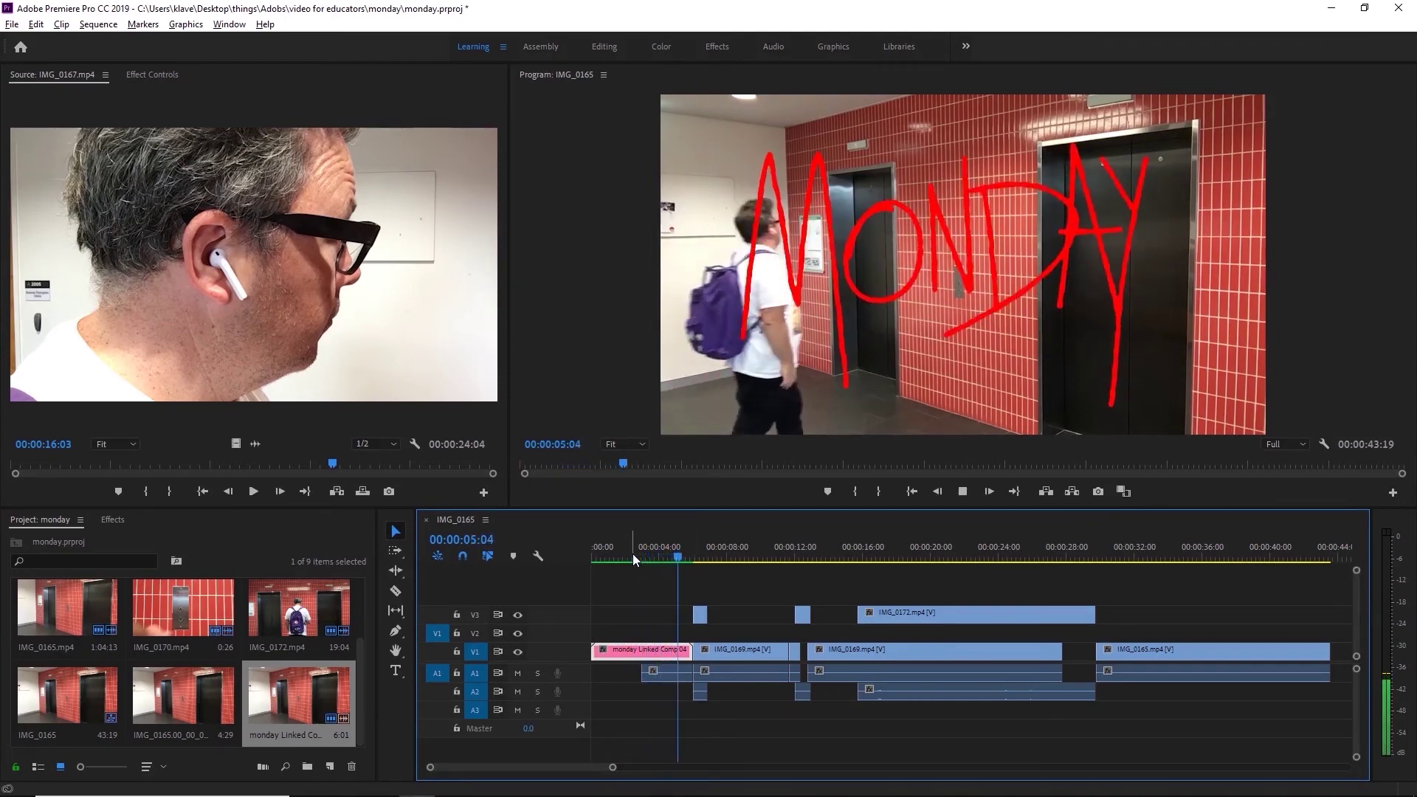
key(space)
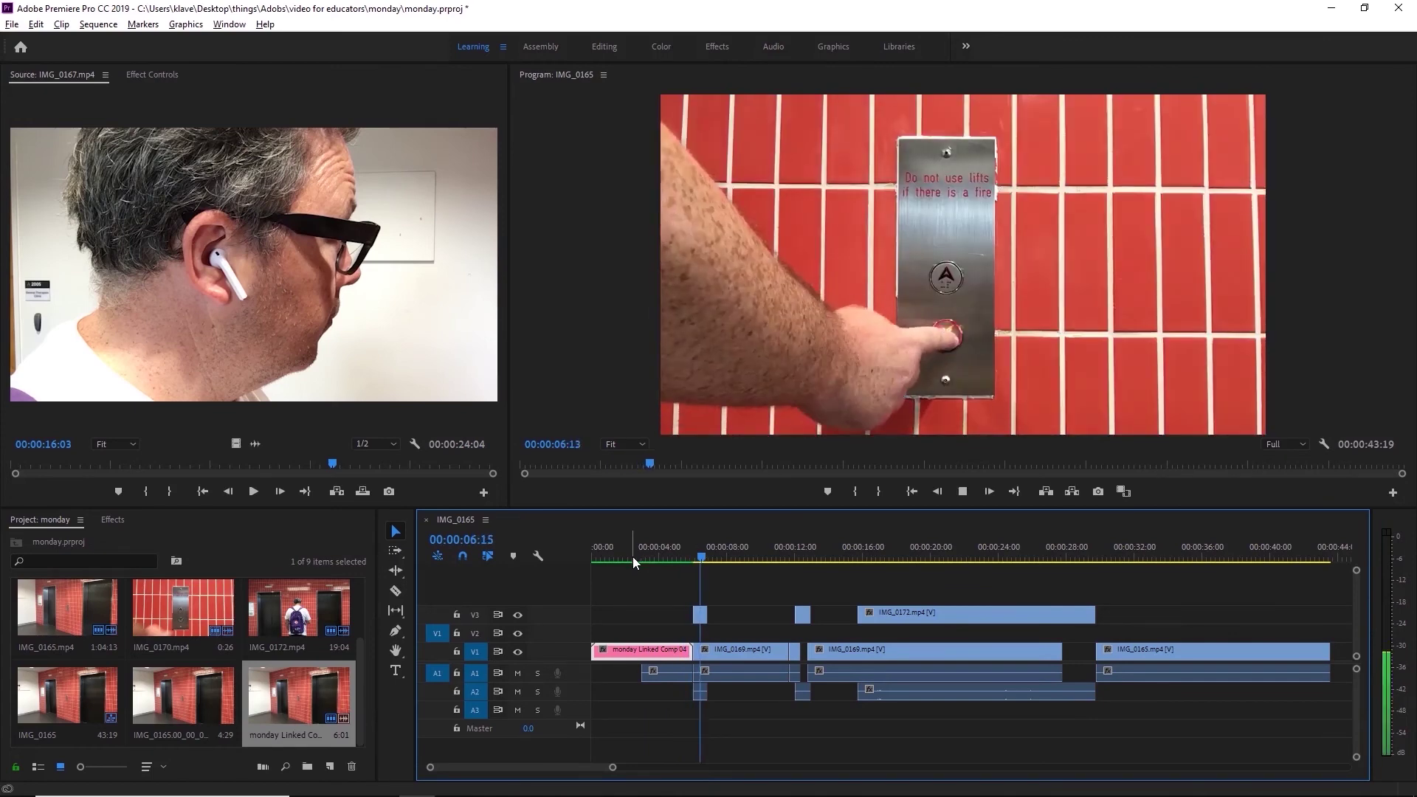
click(632, 555)
key(space)
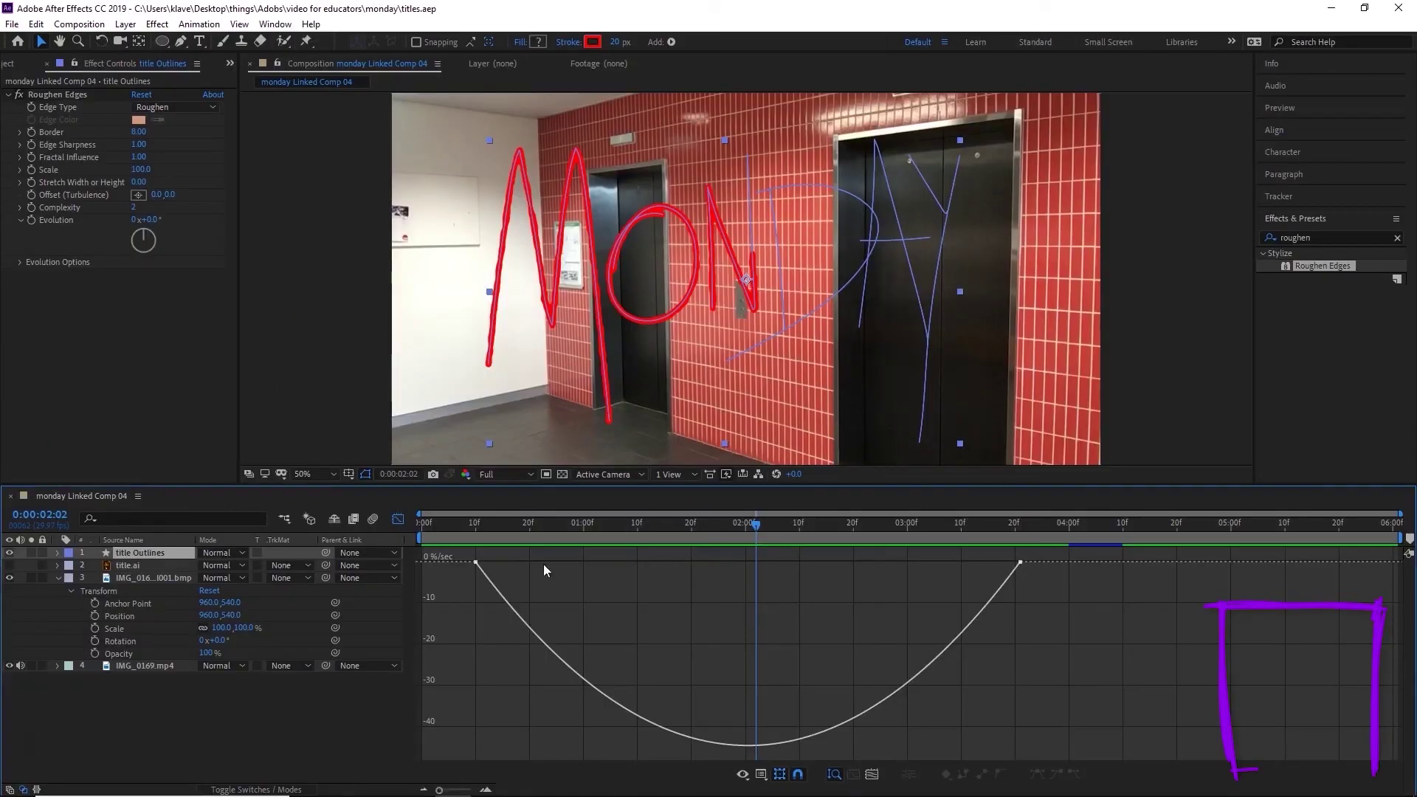
Step: Show the title Outlines End keyframes in layer-bar view and shift them later to 1:10
click(399, 520)
click(57, 553)
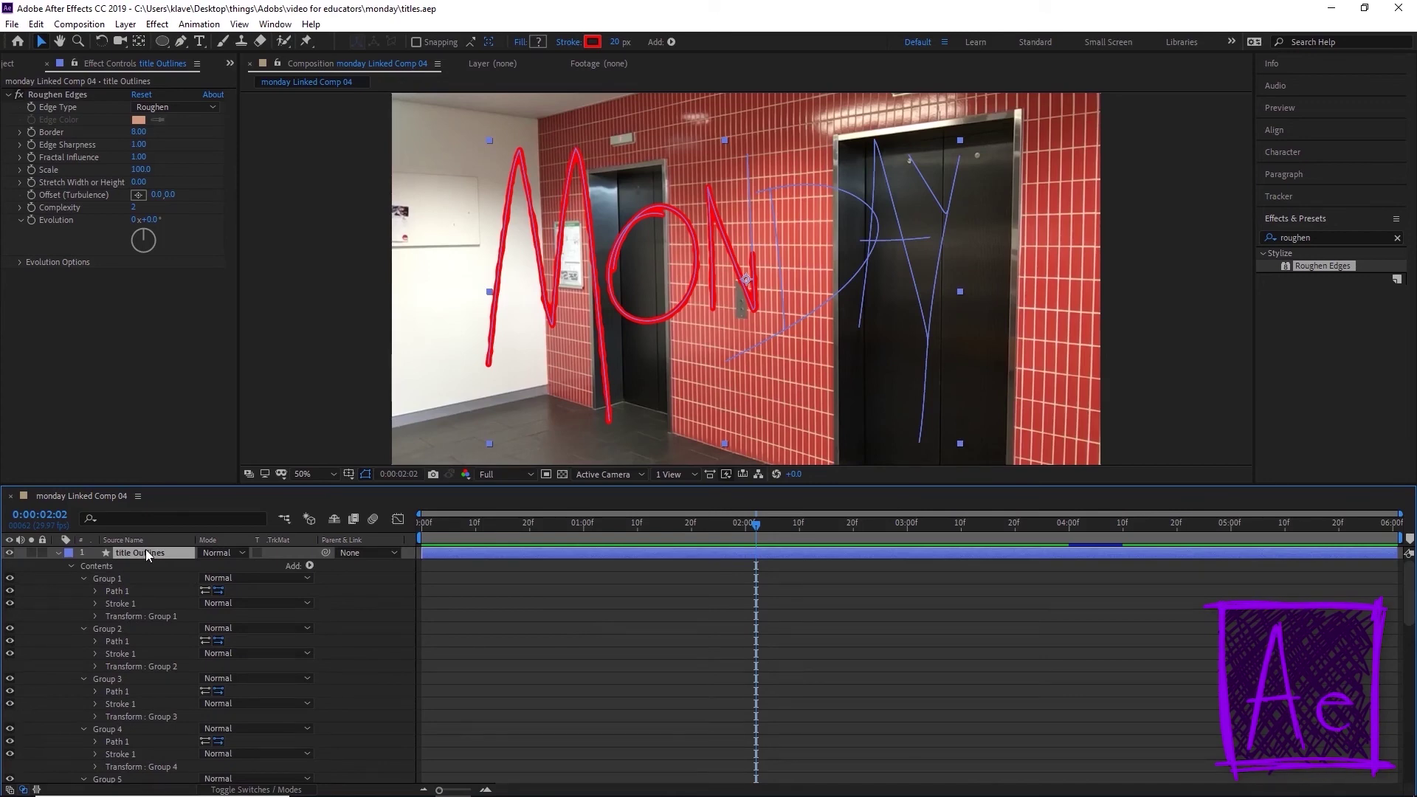
key(u)
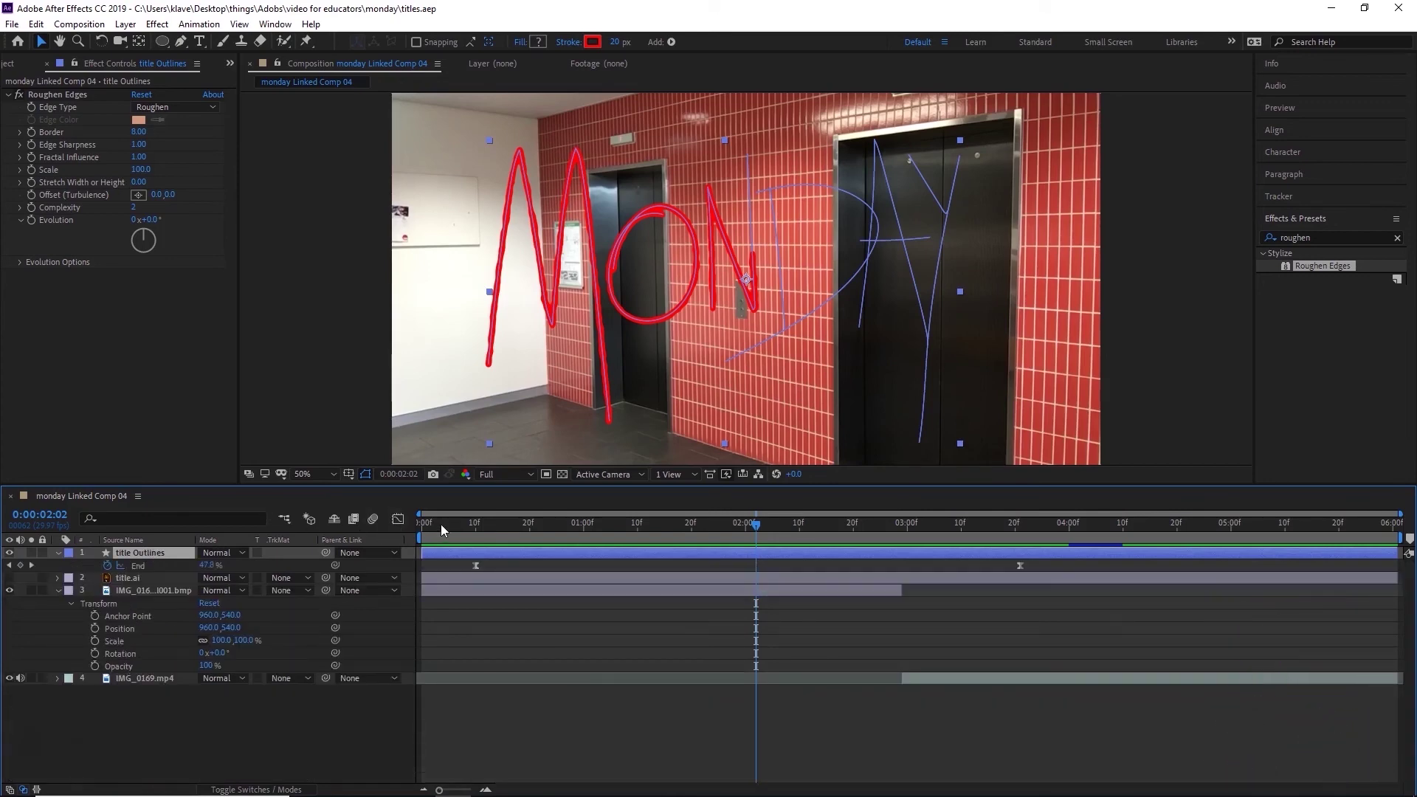
drag(530, 535, 639, 535)
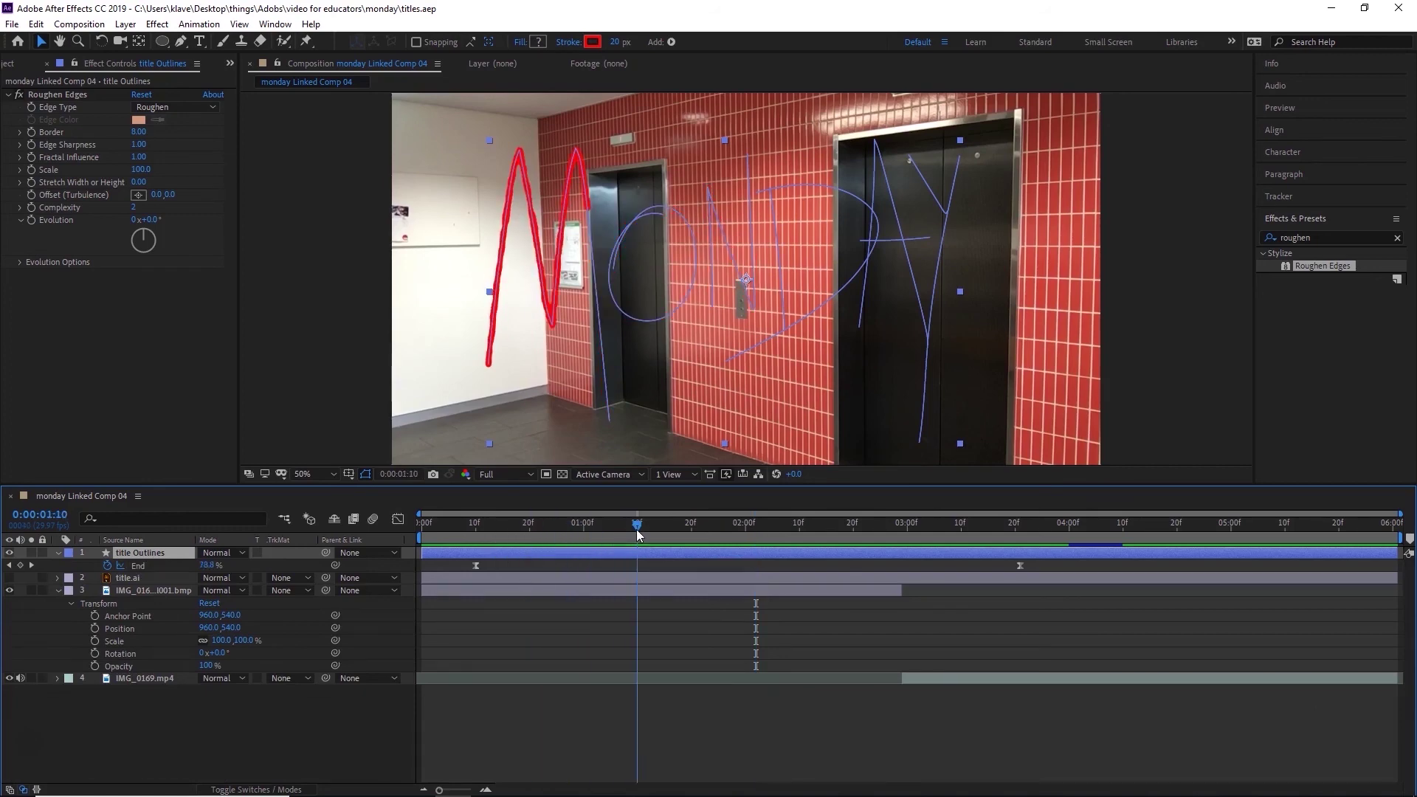
drag(475, 565, 650, 571)
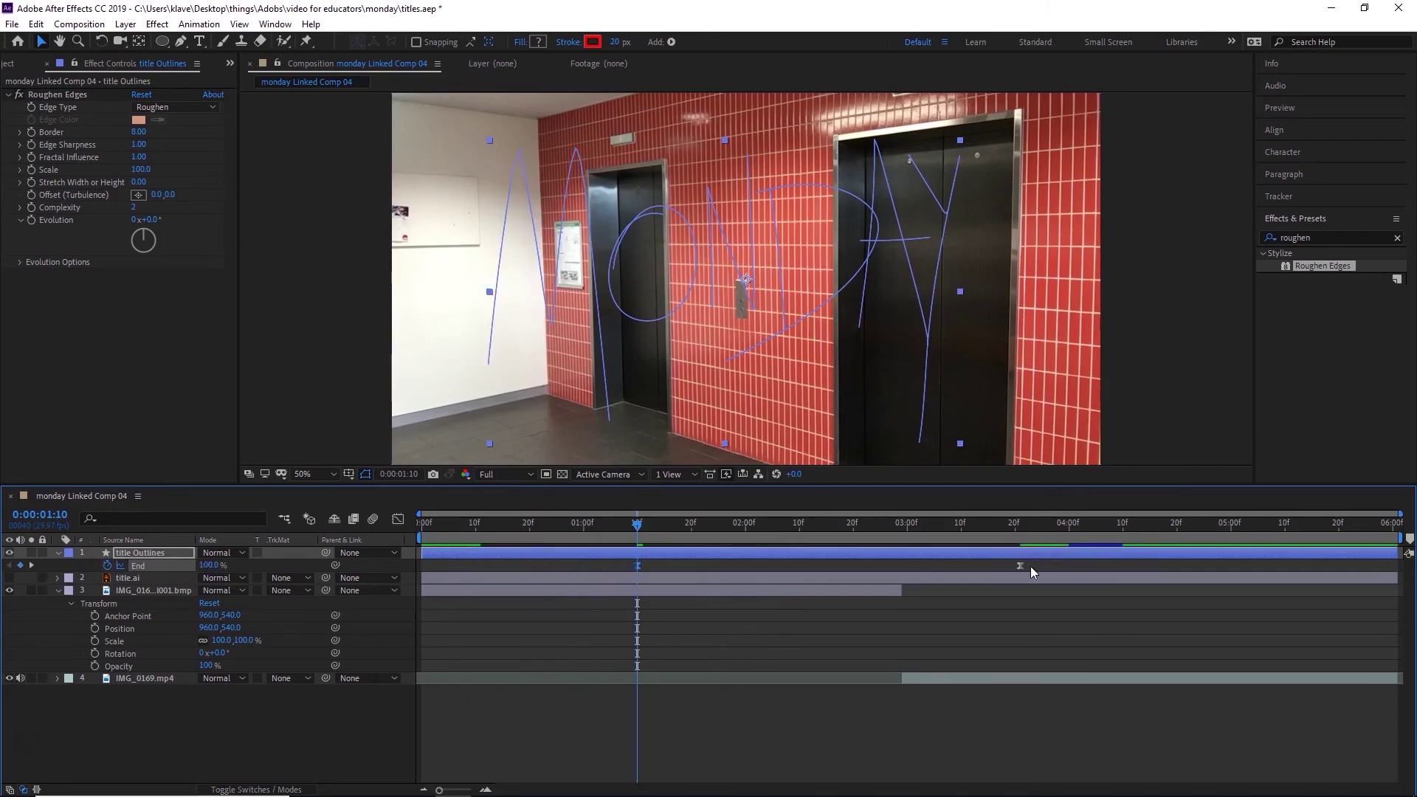
mouse_move(1037, 565)
mouse_down()
mouse_move(603, 574)
mouse_move(1234, 569)
mouse_up()
Step: Drag the End keyframes later, preview the delayed MONDAY write-on, and save titles.aep
click(1145, 530)
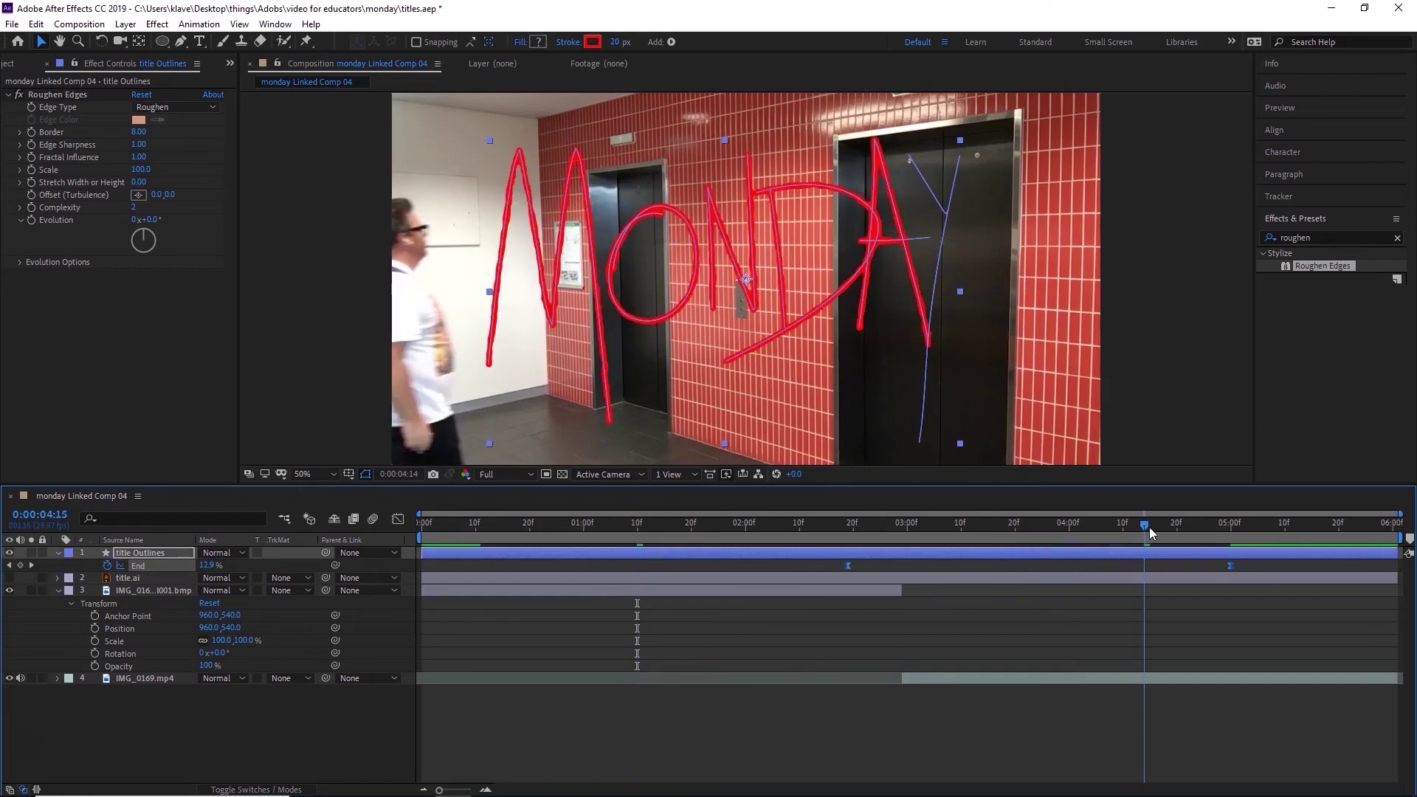
mouse_move(1149, 527)
mouse_down()
mouse_move(1230, 528)
mouse_move(1112, 528)
mouse_move(1411, 547)
mouse_move(989, 551)
mouse_move(626, 524)
mouse_up()
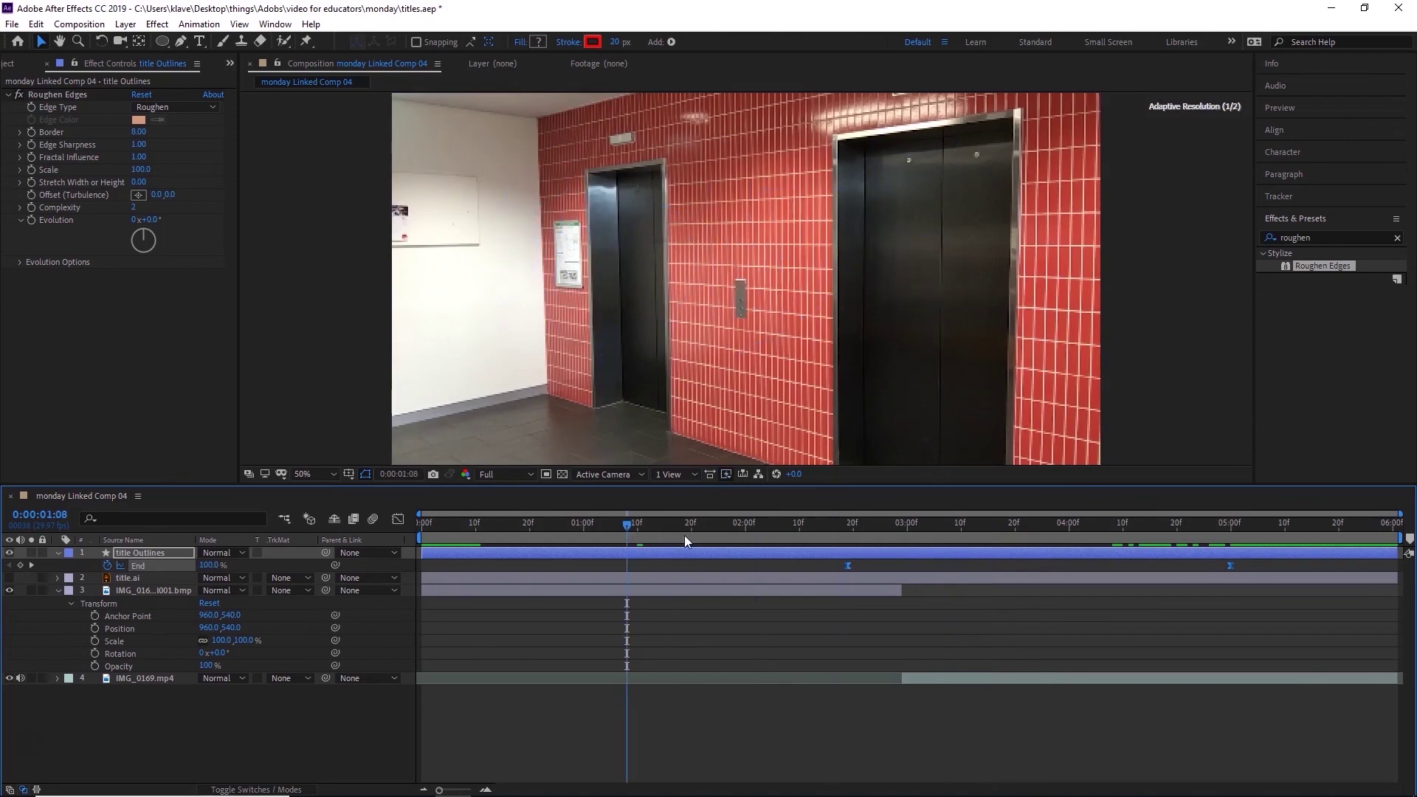
key(space)
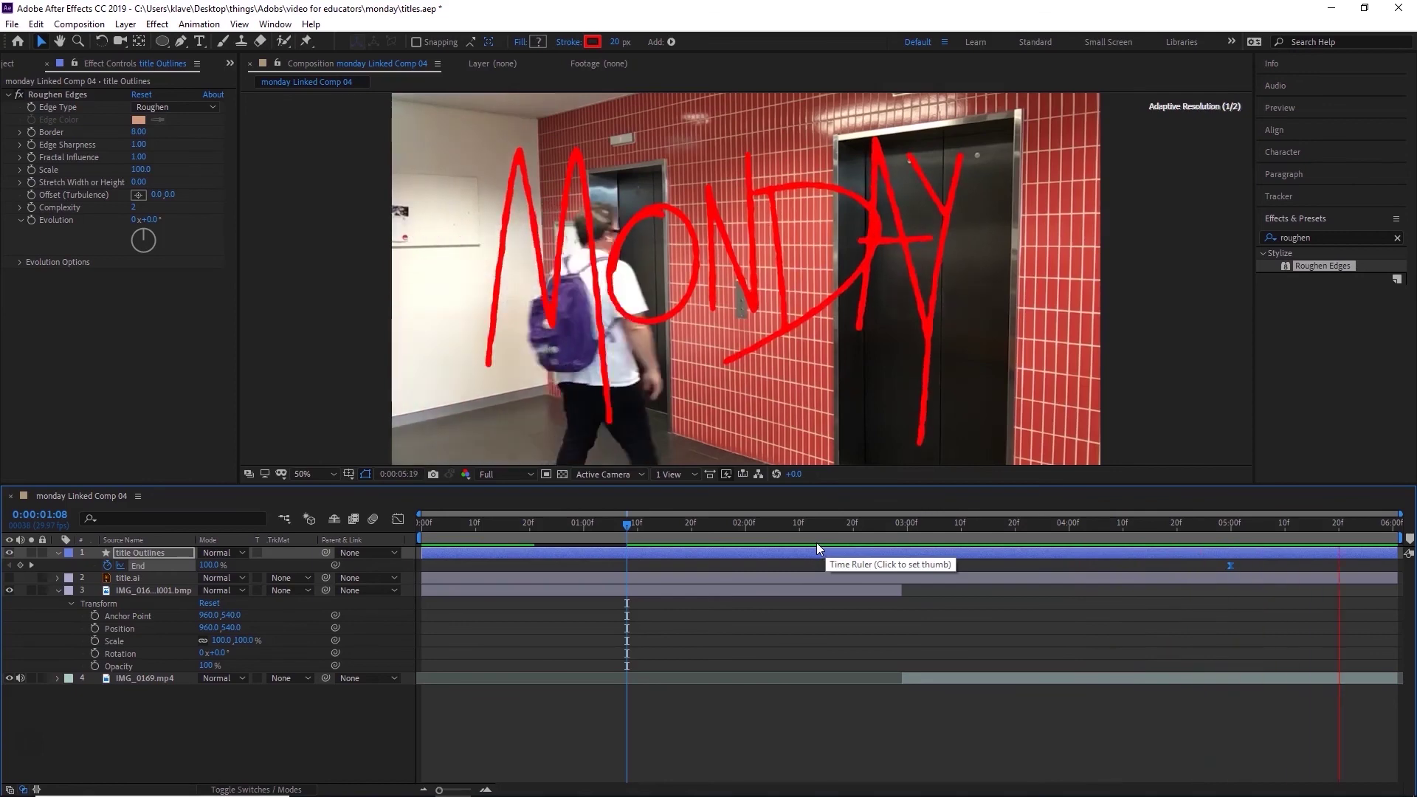
key(space)
key(Home)
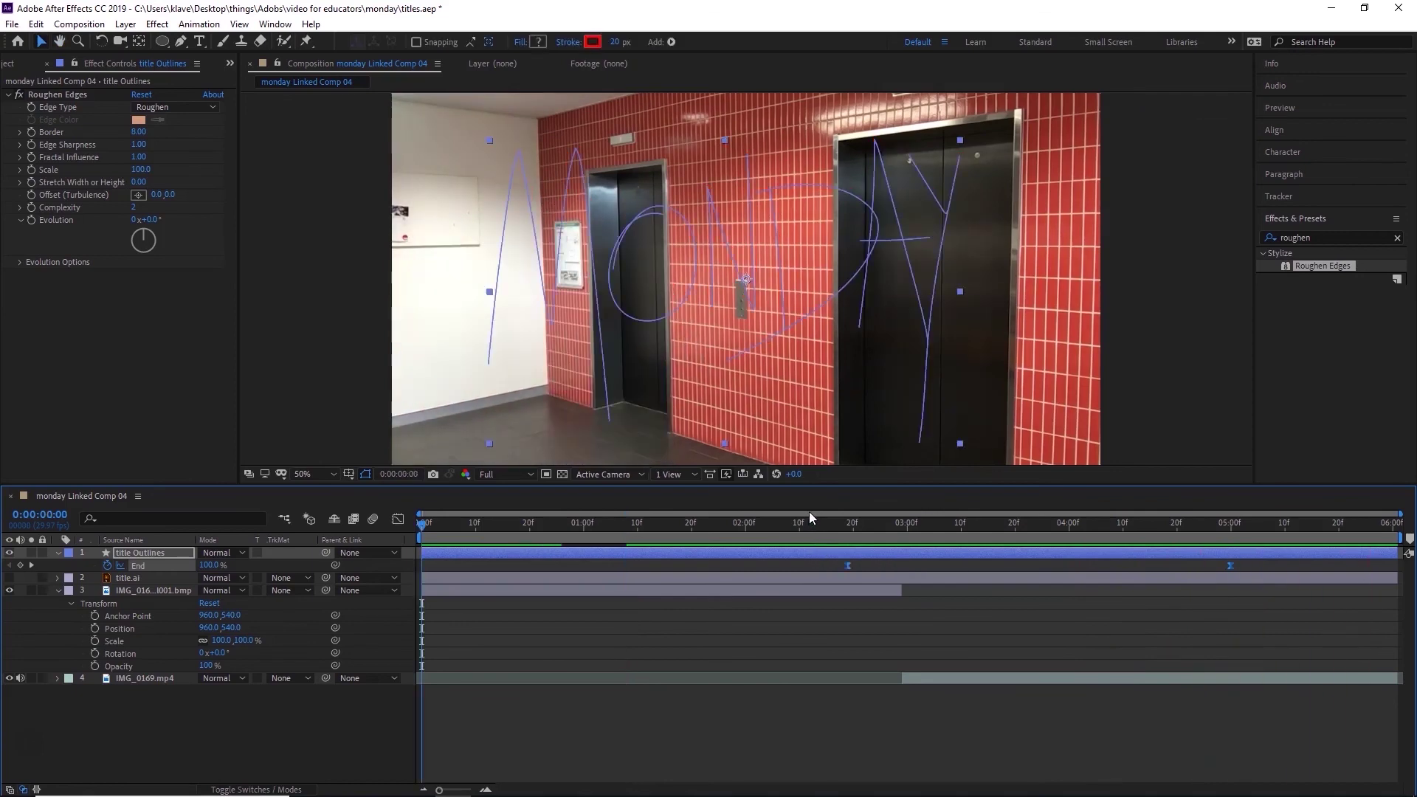
key(ctrl+s)
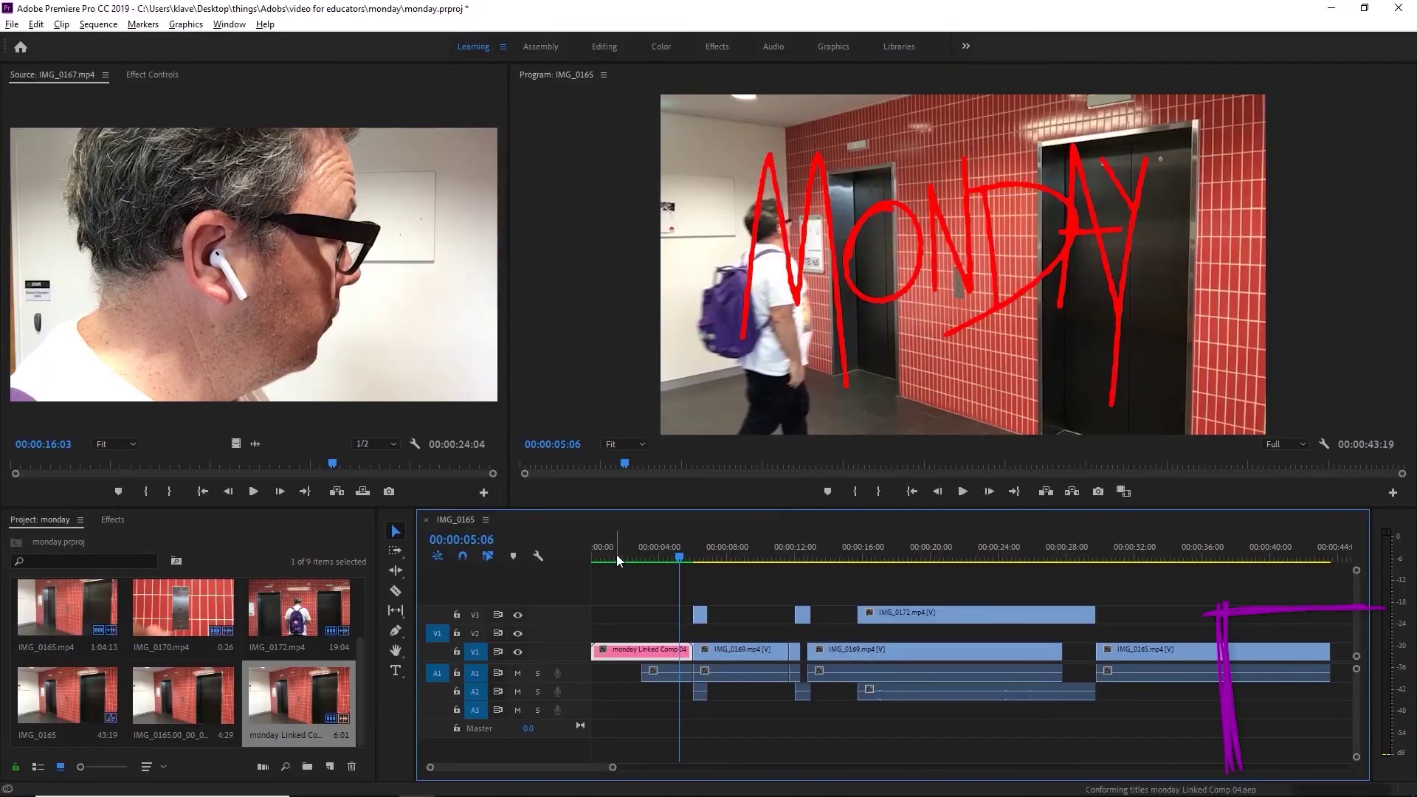
drag(617, 555, 683, 552)
key(space)
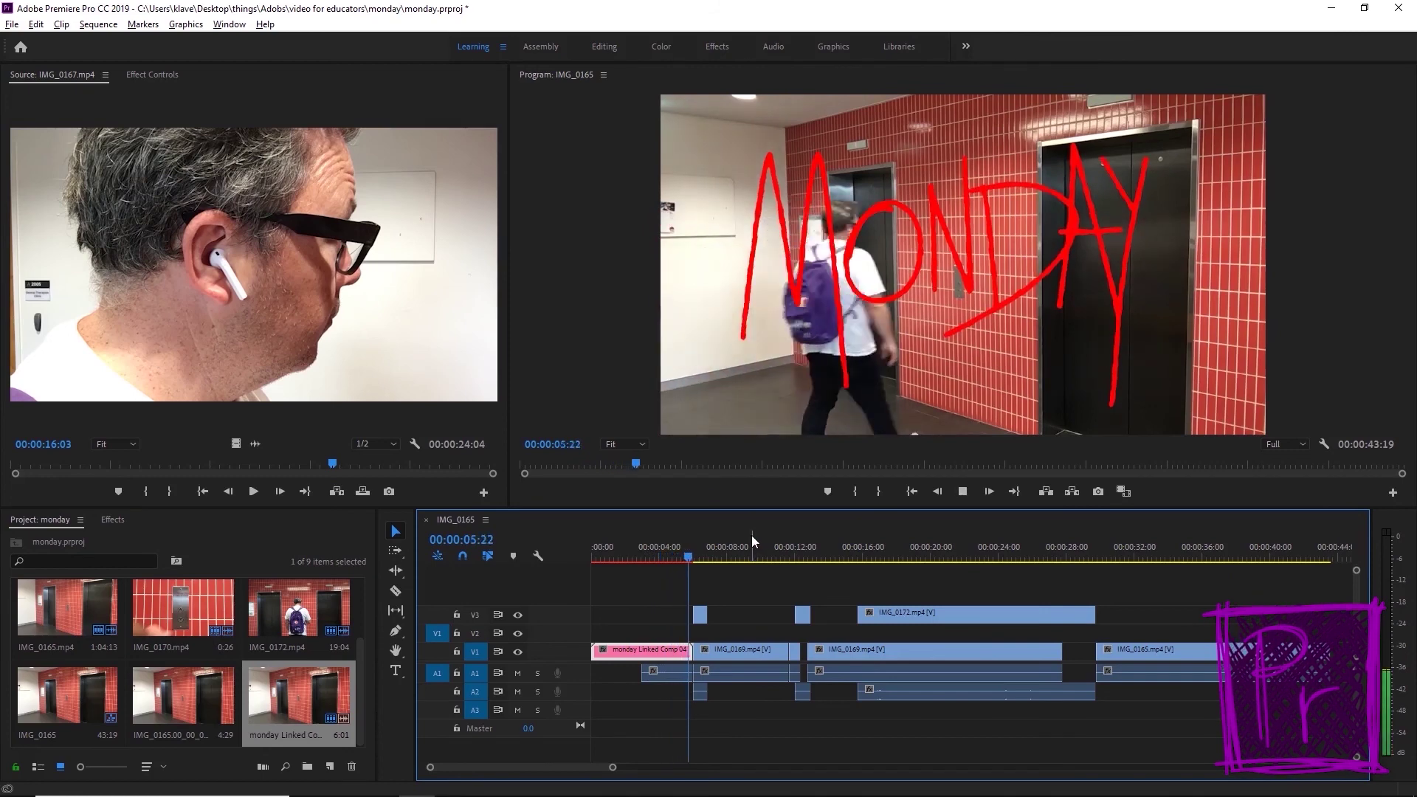
key(space)
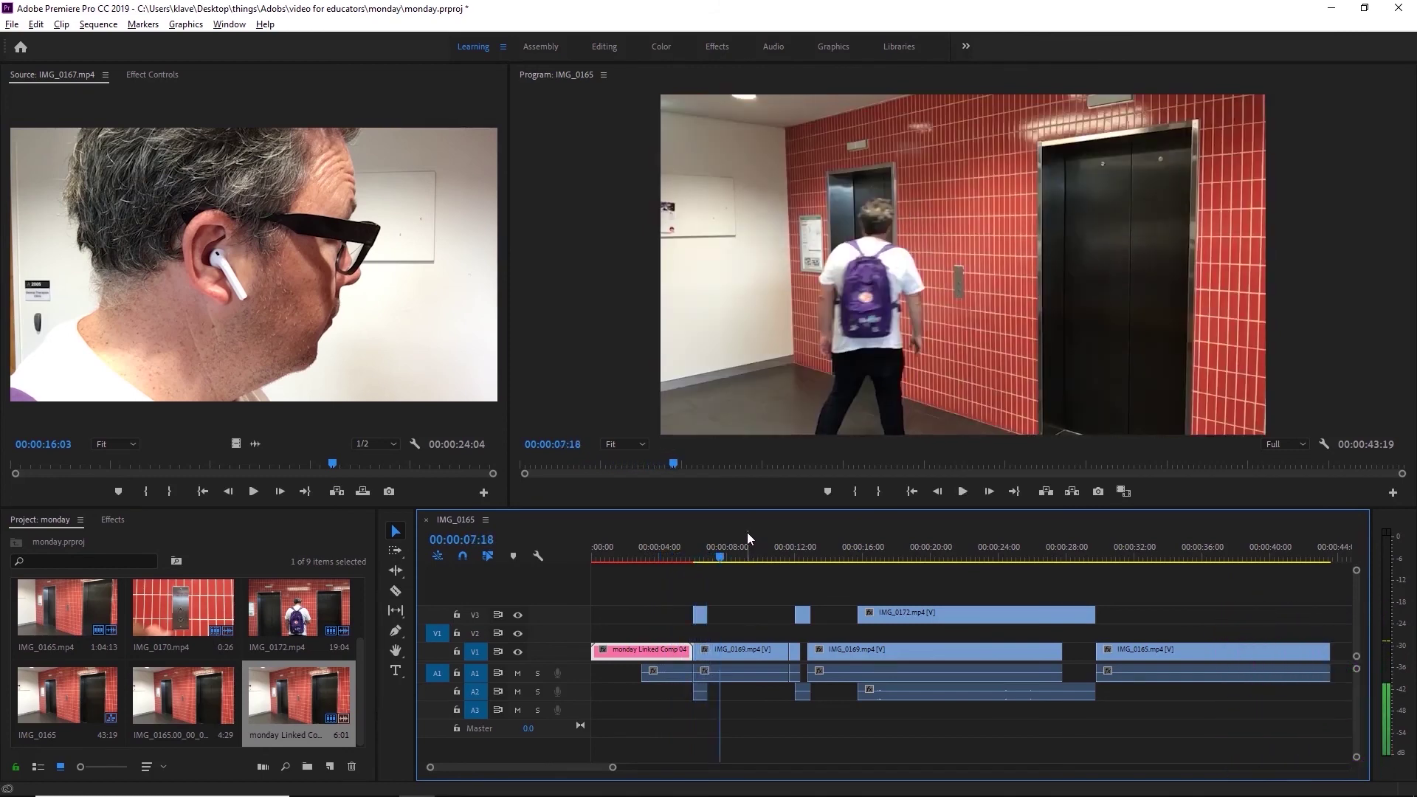
drag(650, 553, 728, 538)
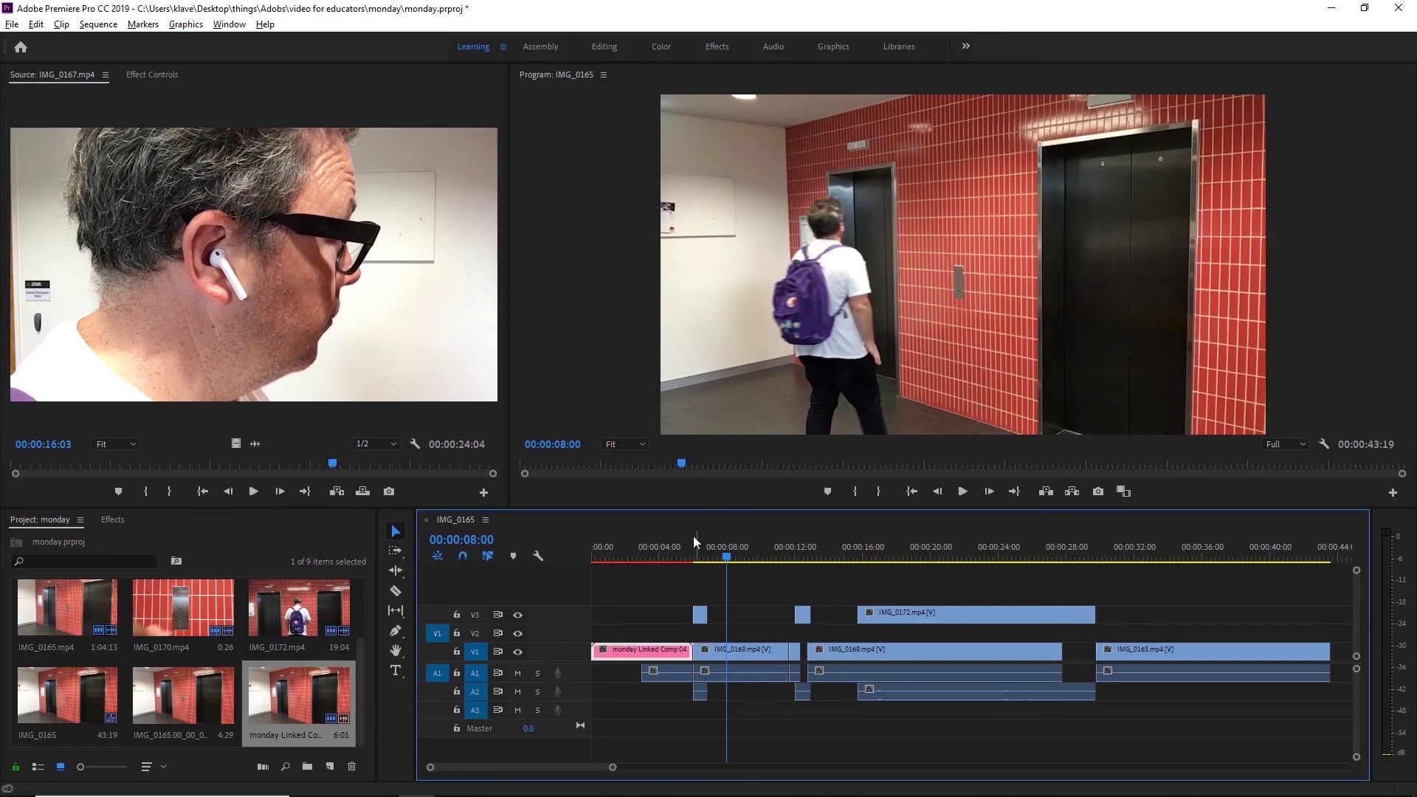
drag(693, 546, 621, 553)
key(space)
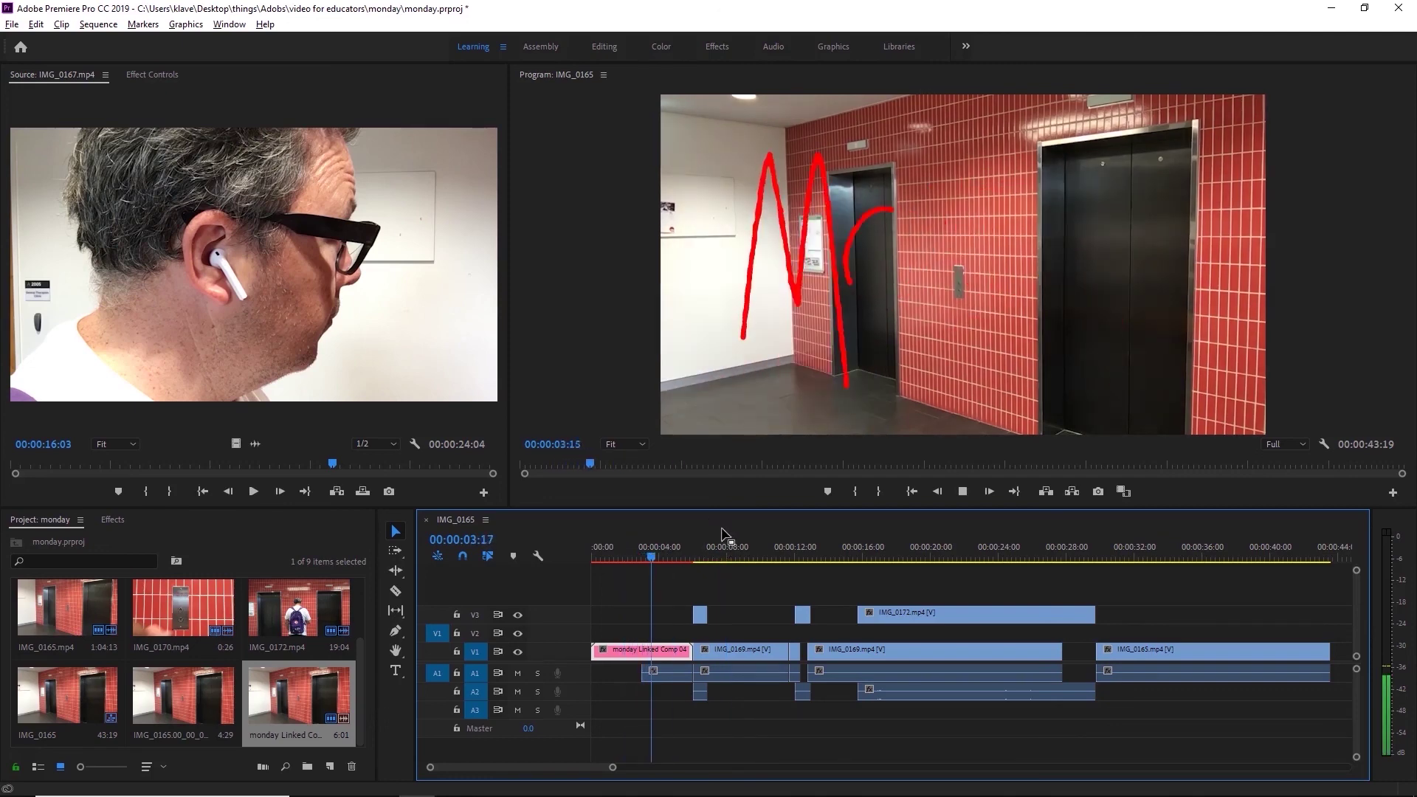
key(space)
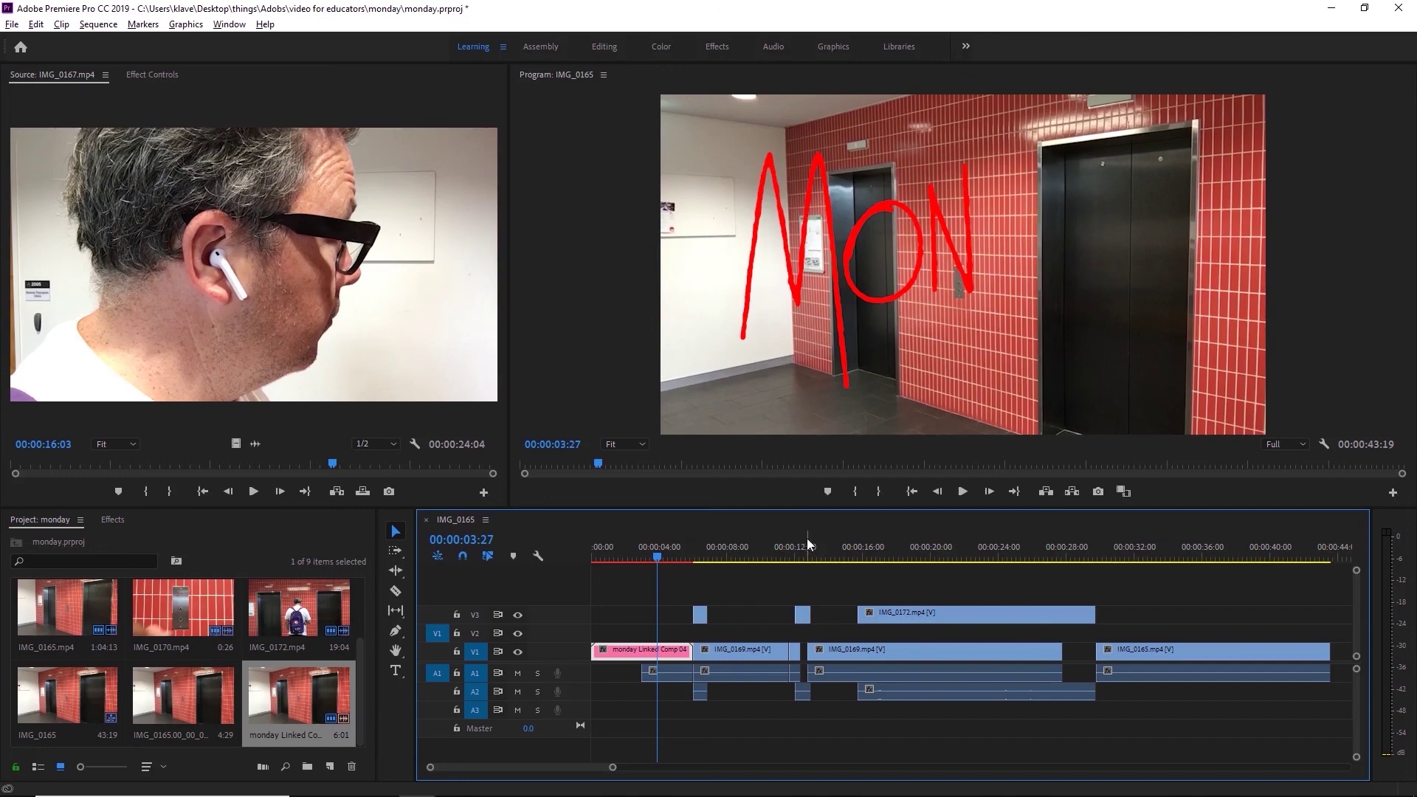
drag(706, 559, 701, 558)
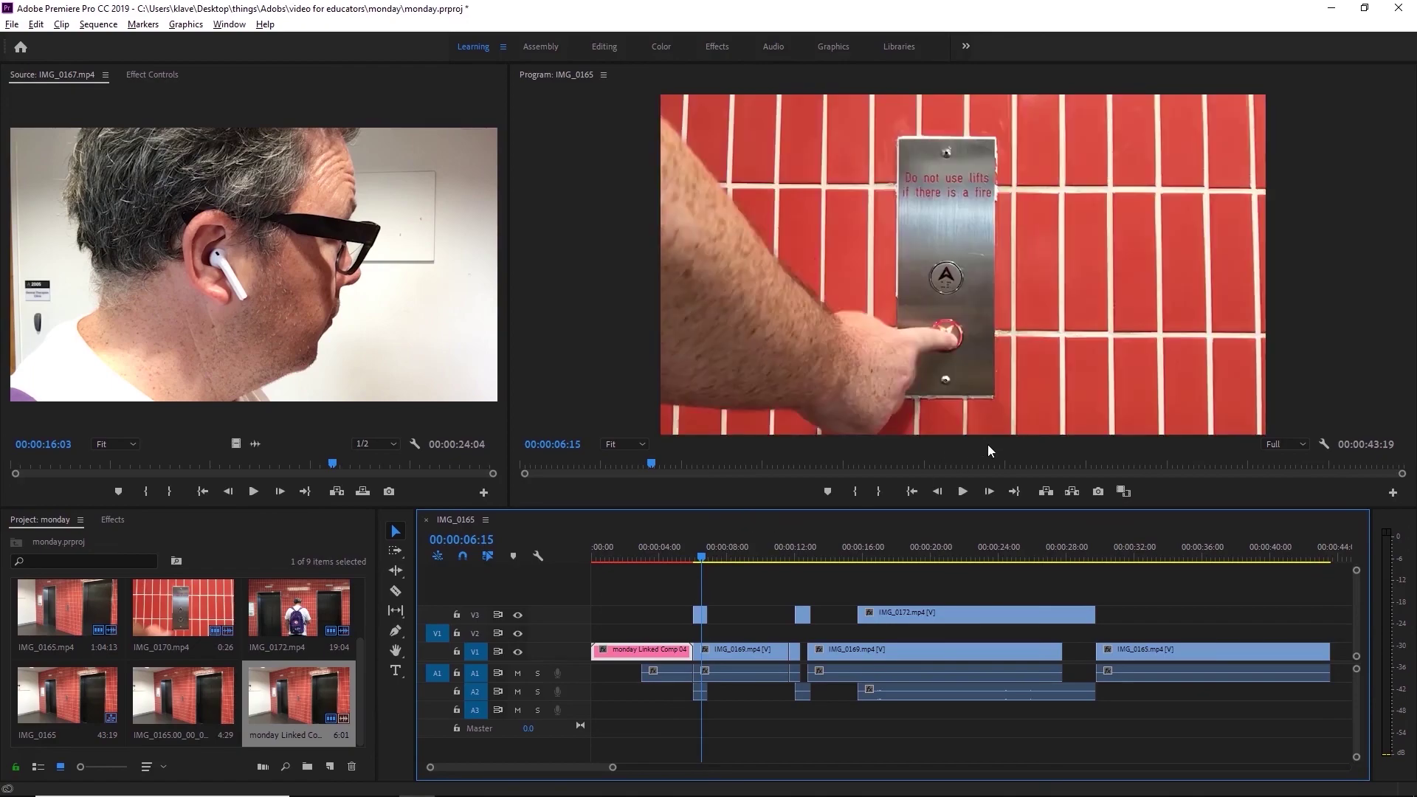